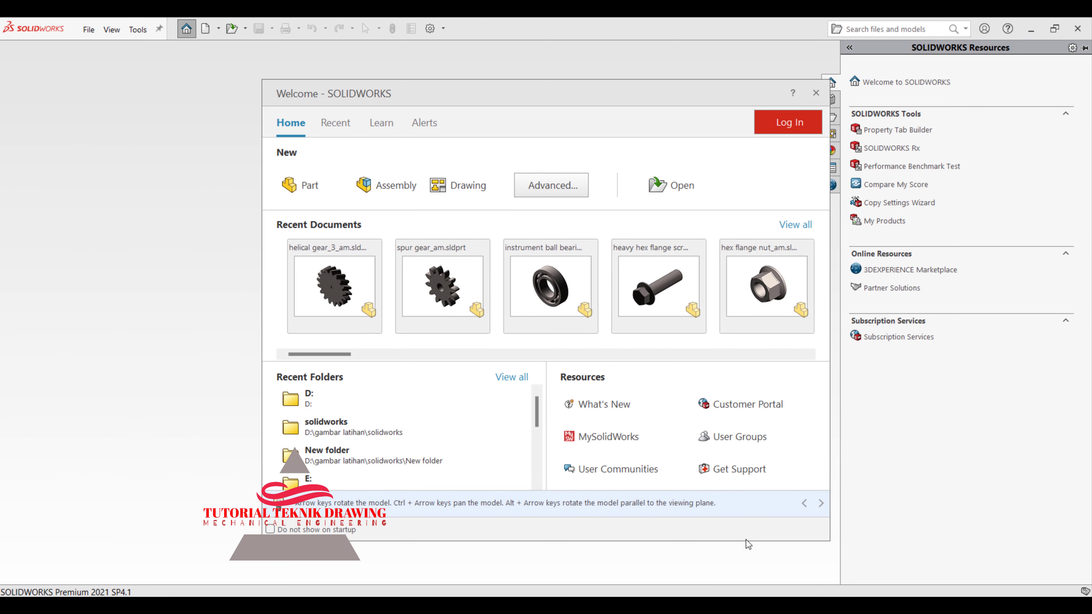
Close the SOLIDWORKS welcome screen and bring up the bracket reference drawing 1 (3).jpg.
{"action": "left_click", "coordinate": [198, 475]}
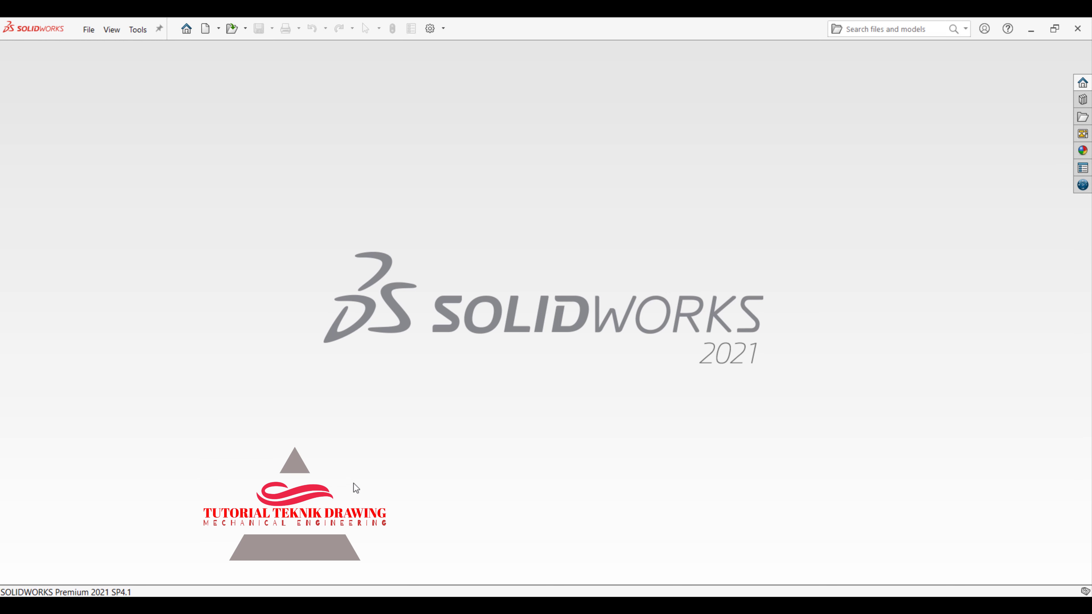
{"action": "key", "text": "alt+Tab"}
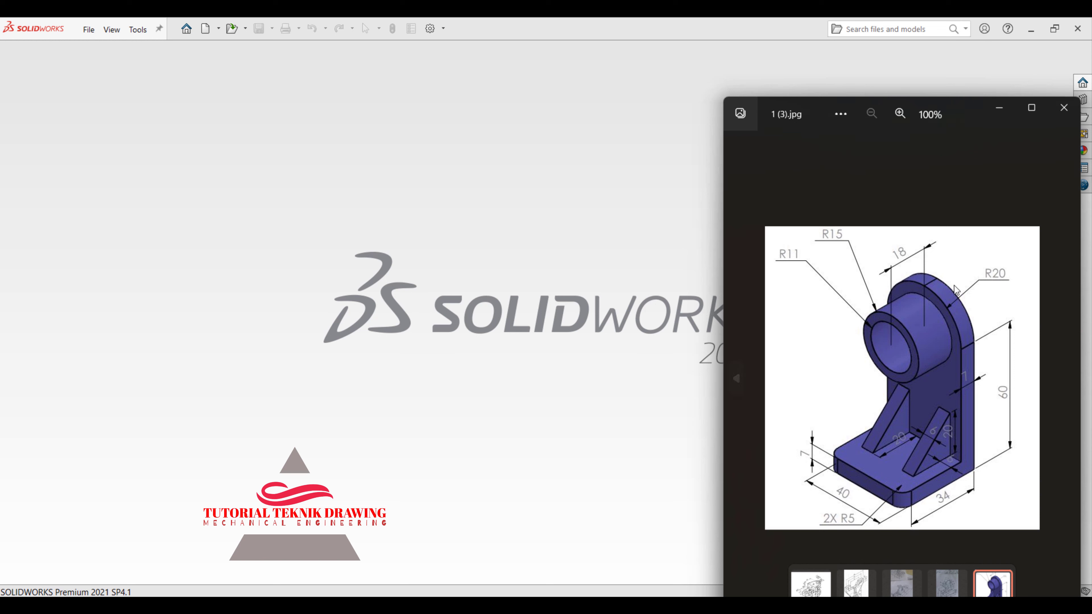
Zoom the bracket drawing to 121% in Photos, then minimize it.
{"action": "left_click", "coordinate": [900, 114]}
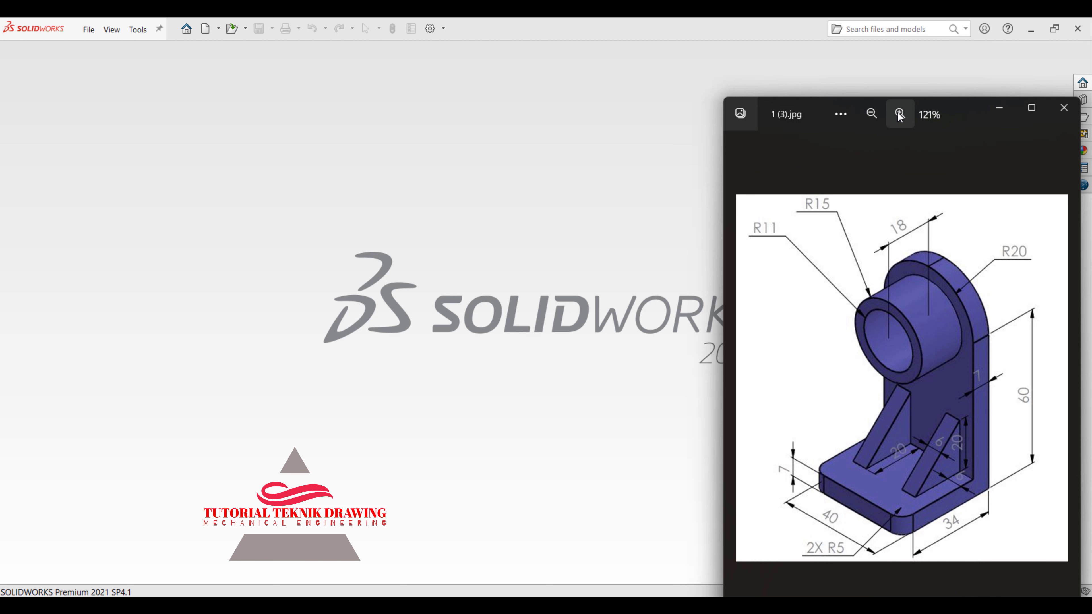
{"action": "left_click", "coordinate": [567, 208]}
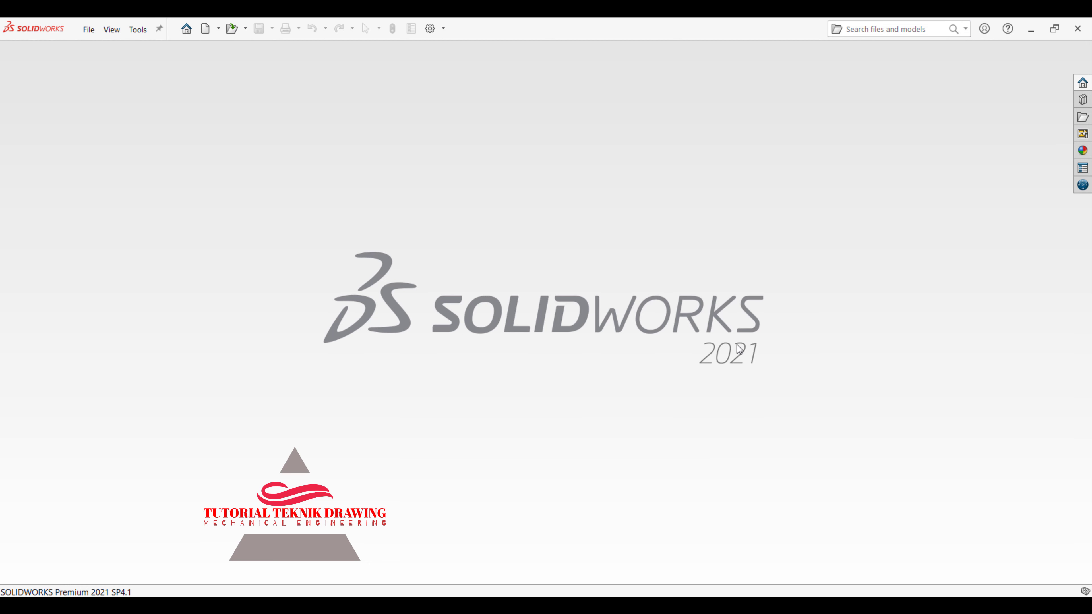
Create a new blank part, Part1, from the Welcome dialog and bring back the reference drawing.
{"action": "left_click", "coordinate": [189, 32]}
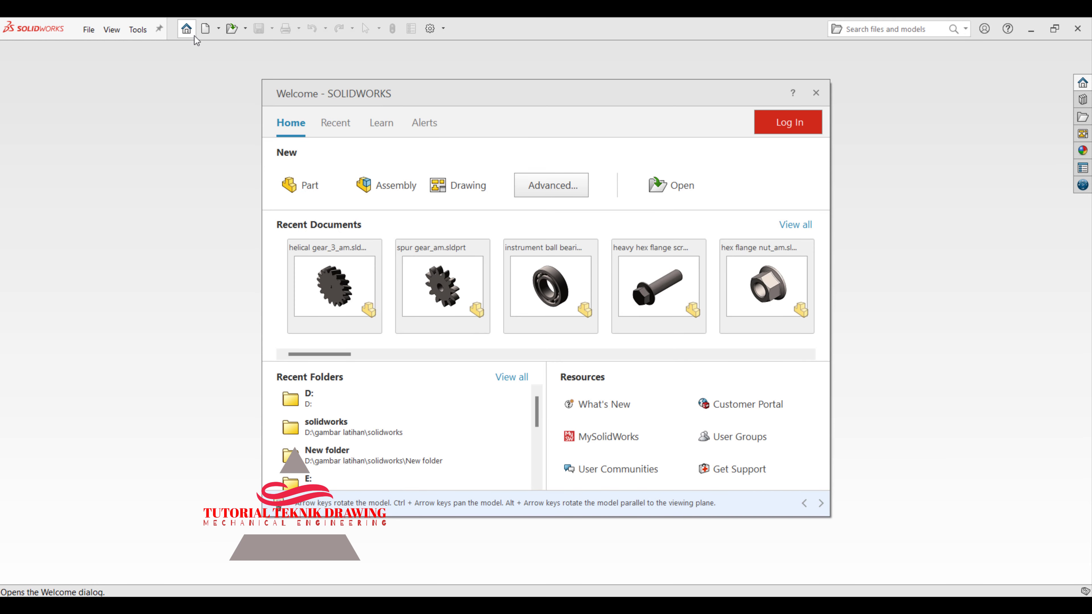
{"action": "left_click", "coordinate": [309, 183]}
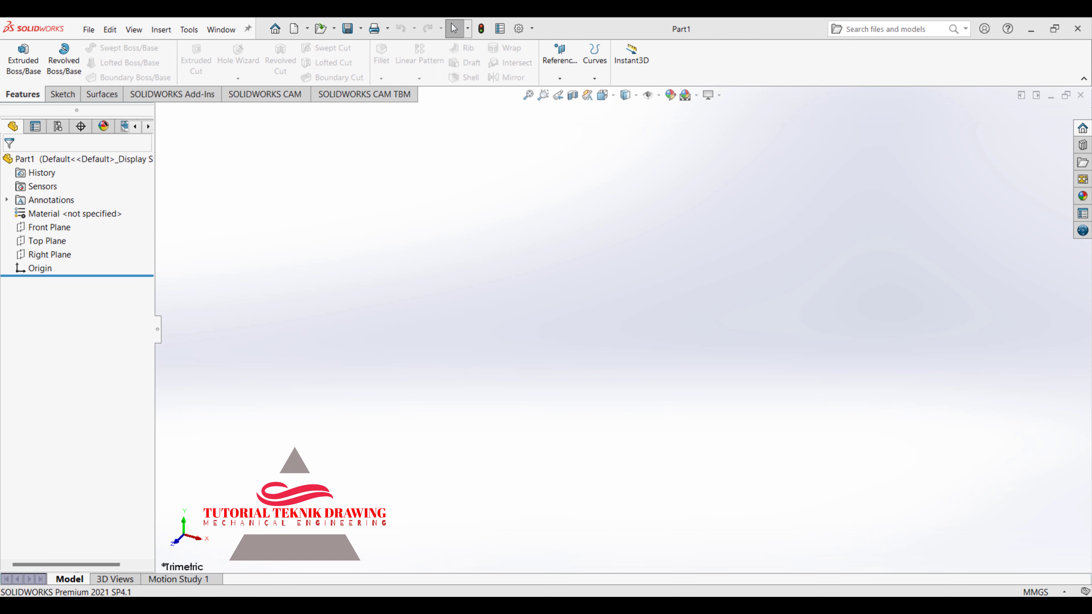
{"action": "key", "text": "alt+Tab"}
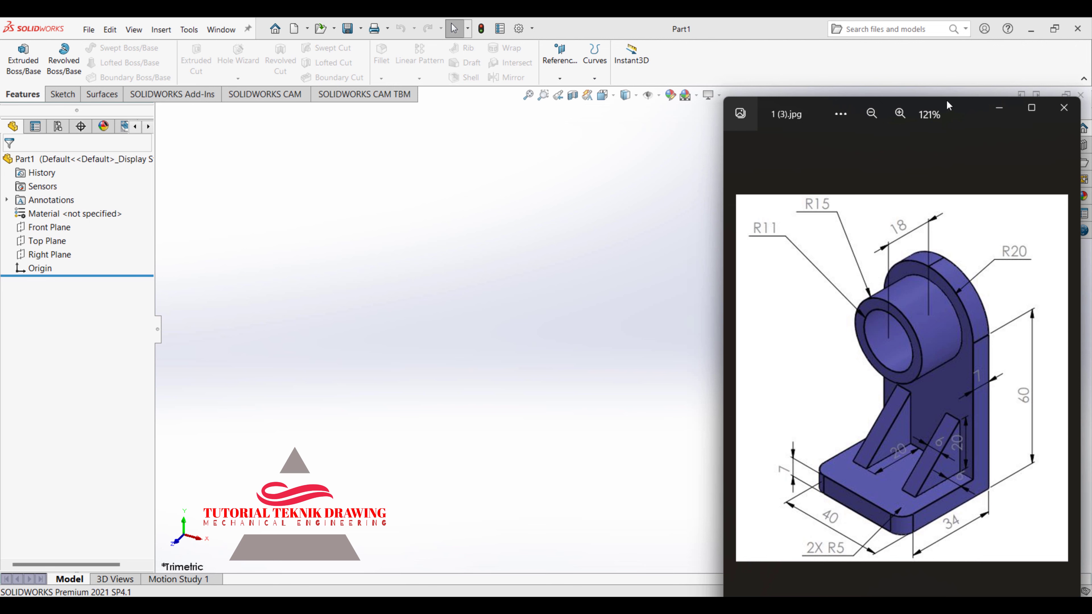
Move the Photos window up, zoom the bracket drawing to 133%, and return to Part1.
{"action": "left_click_drag", "start_coordinate": [956, 110], "coordinate": [954, 63]}
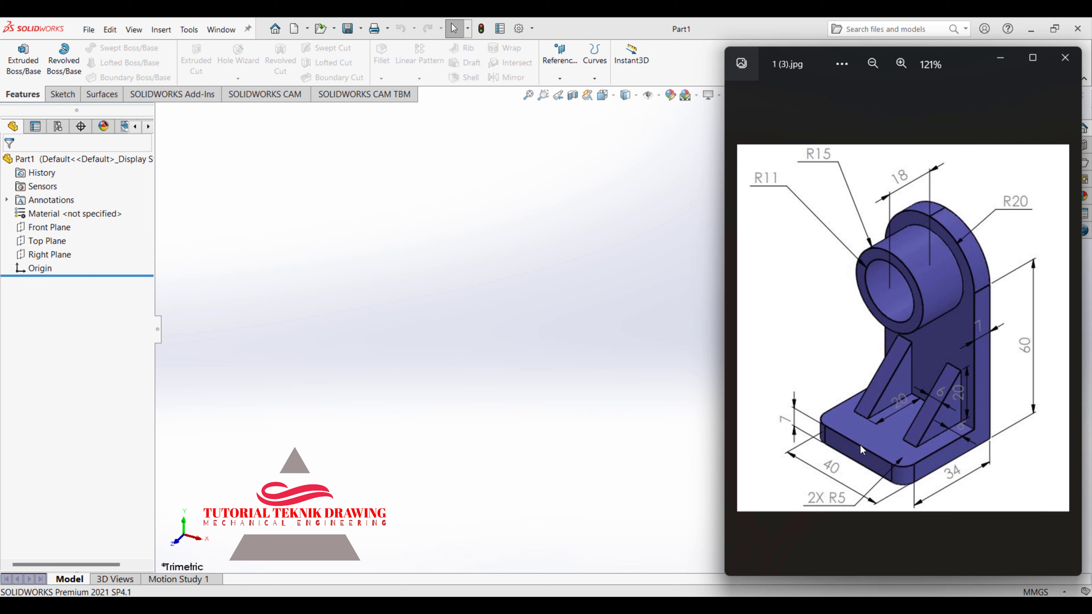
{"action": "left_click", "coordinate": [901, 71]}
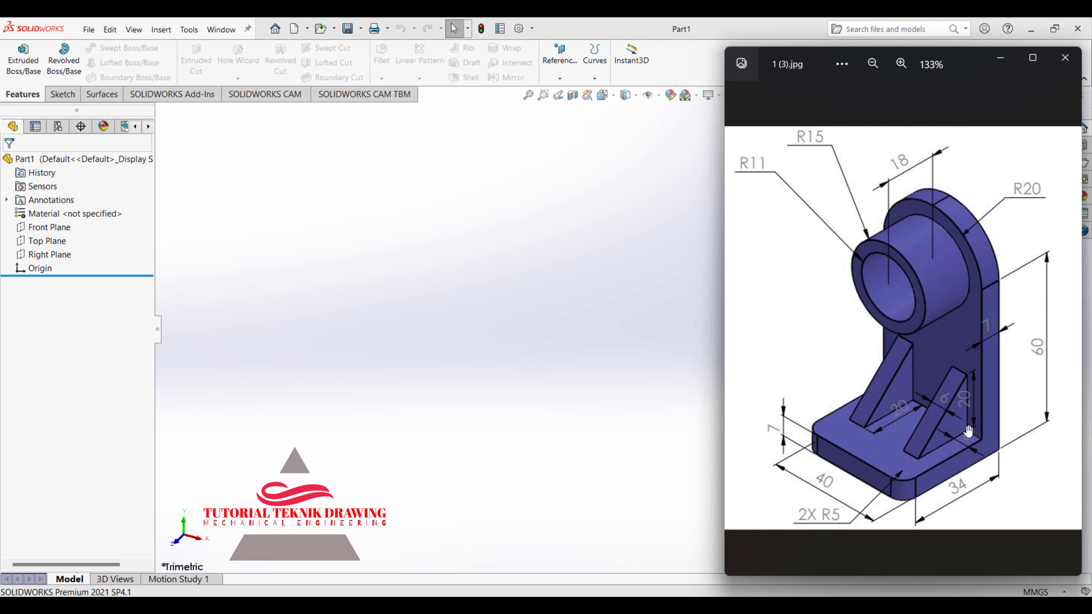
{"action": "left_click", "coordinate": [168, 191]}
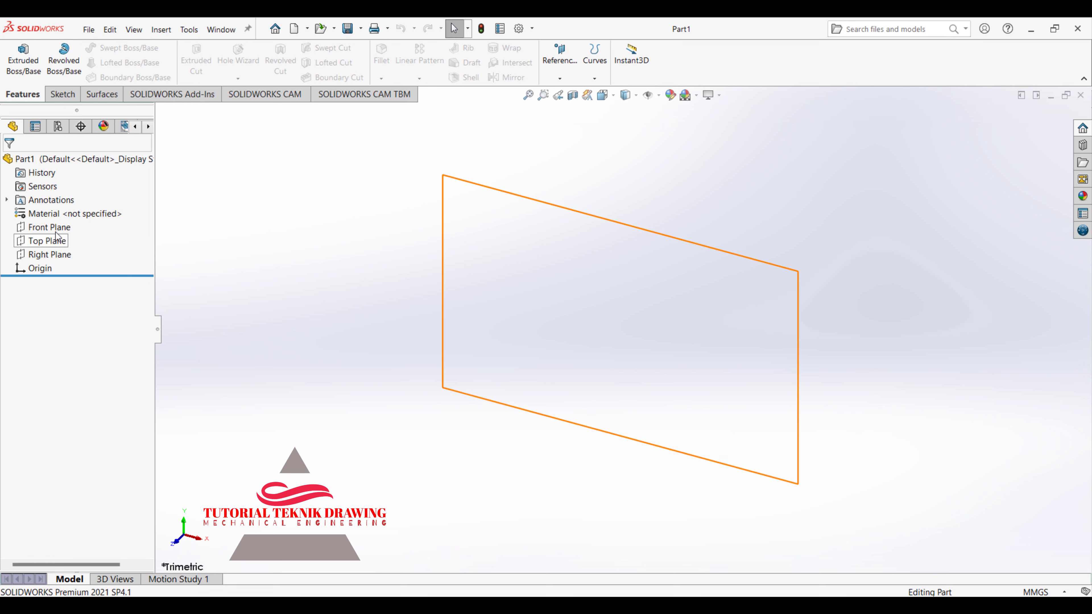
Draw a thin center rectangle about the origin on the Right Plane, viewed normal to it.
{"action": "left_click", "coordinate": [50, 255]}
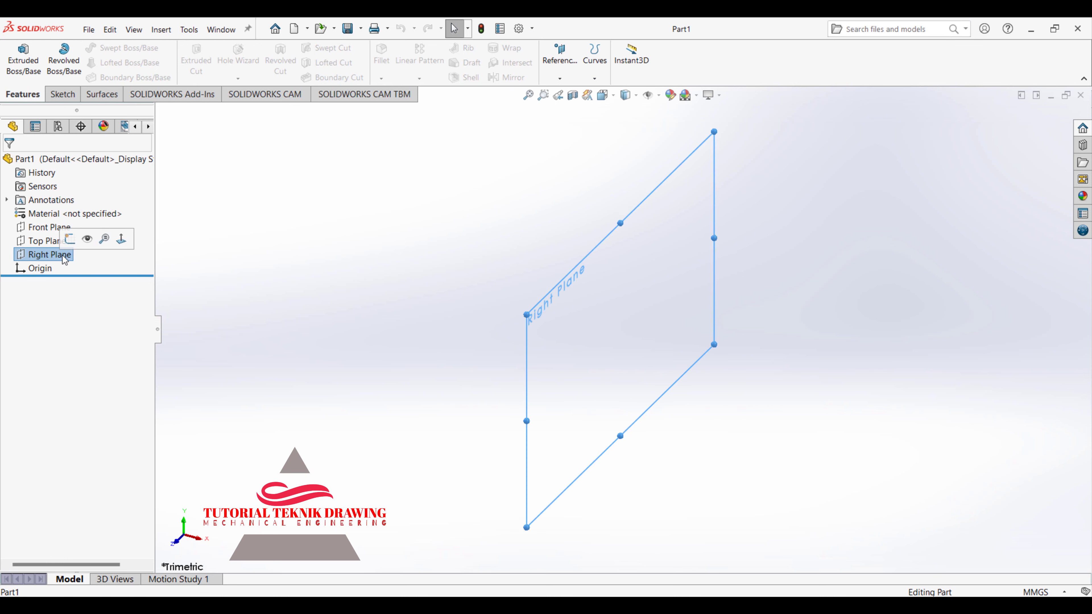
{"action": "left_click", "coordinate": [121, 239]}
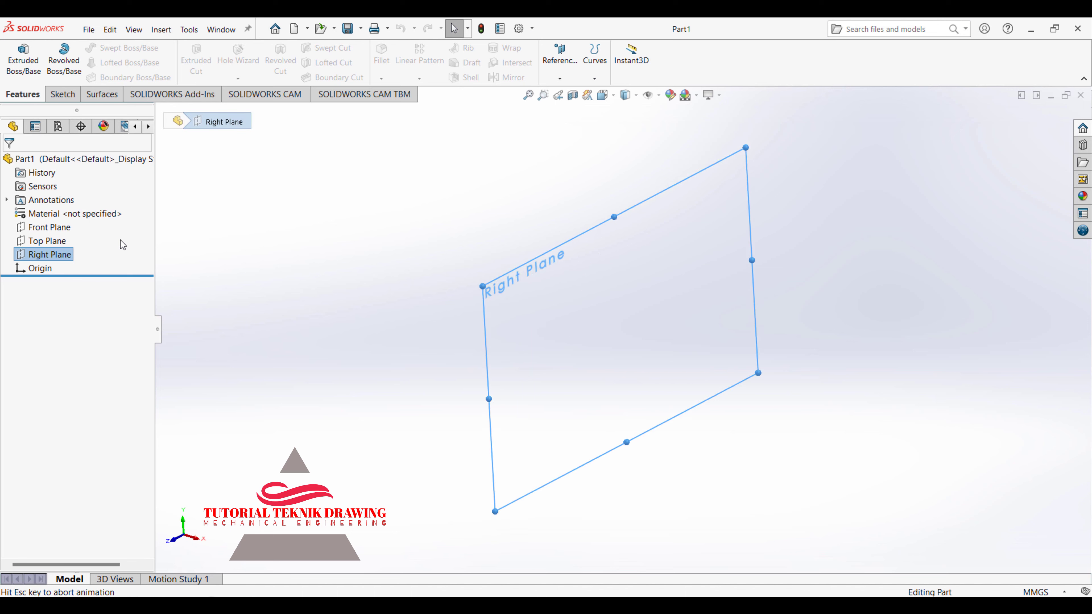
{"action": "left_click", "coordinate": [65, 96]}
{"action": "left_click", "coordinate": [118, 63]}
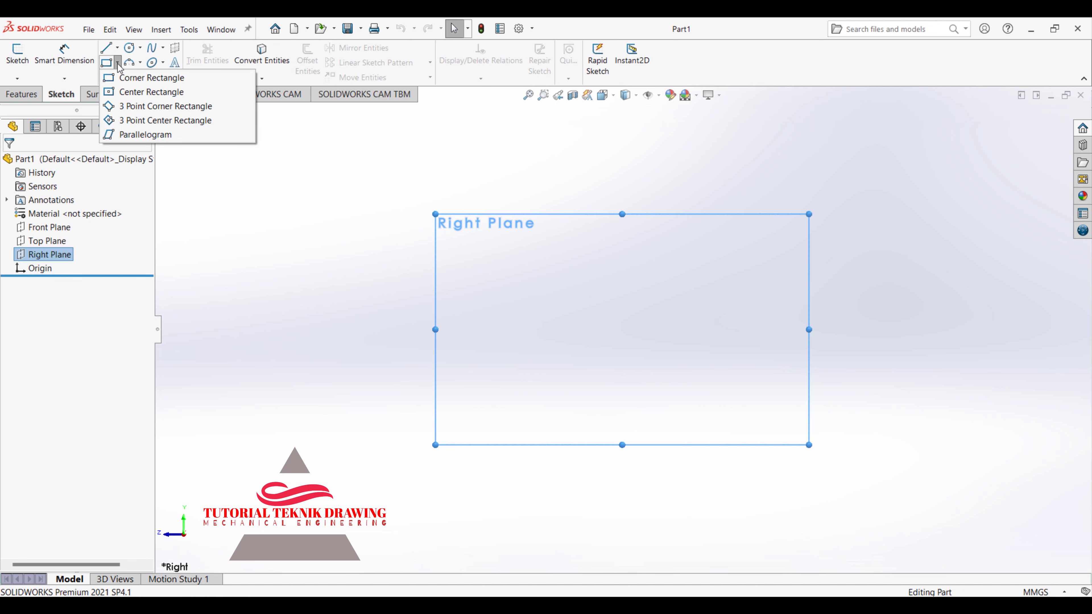
{"action": "left_click", "coordinate": [128, 97]}
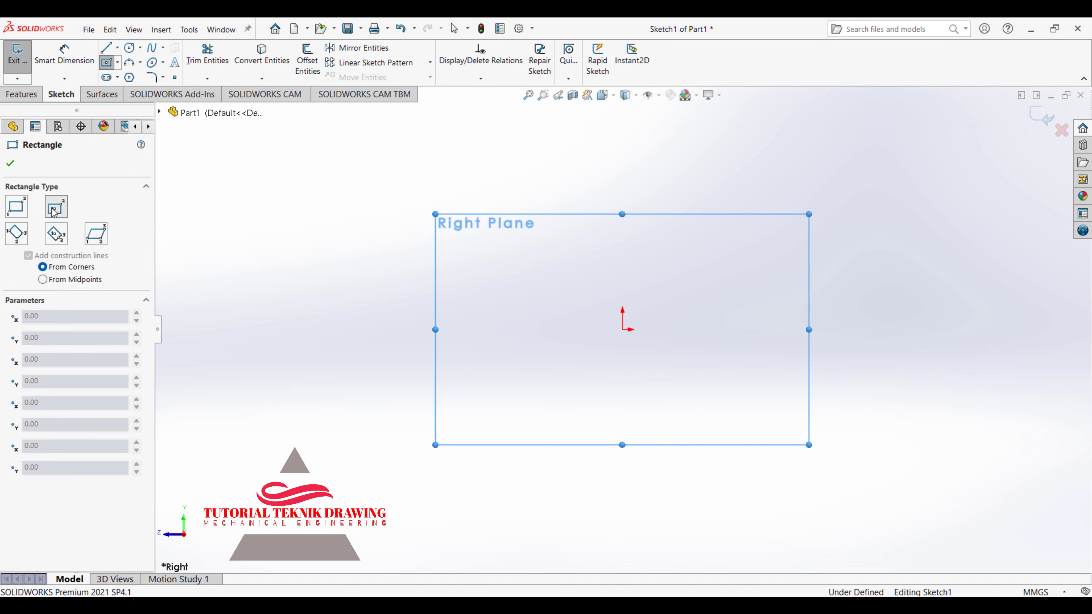
{"action": "left_click", "coordinate": [623, 330]}
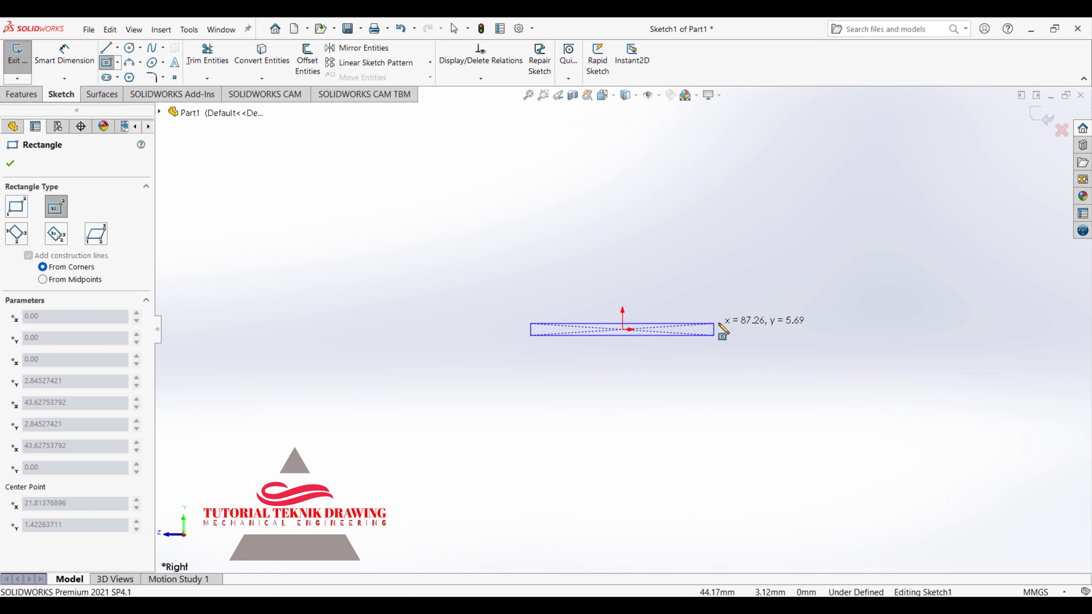
{"action": "left_click", "coordinate": [733, 321]}
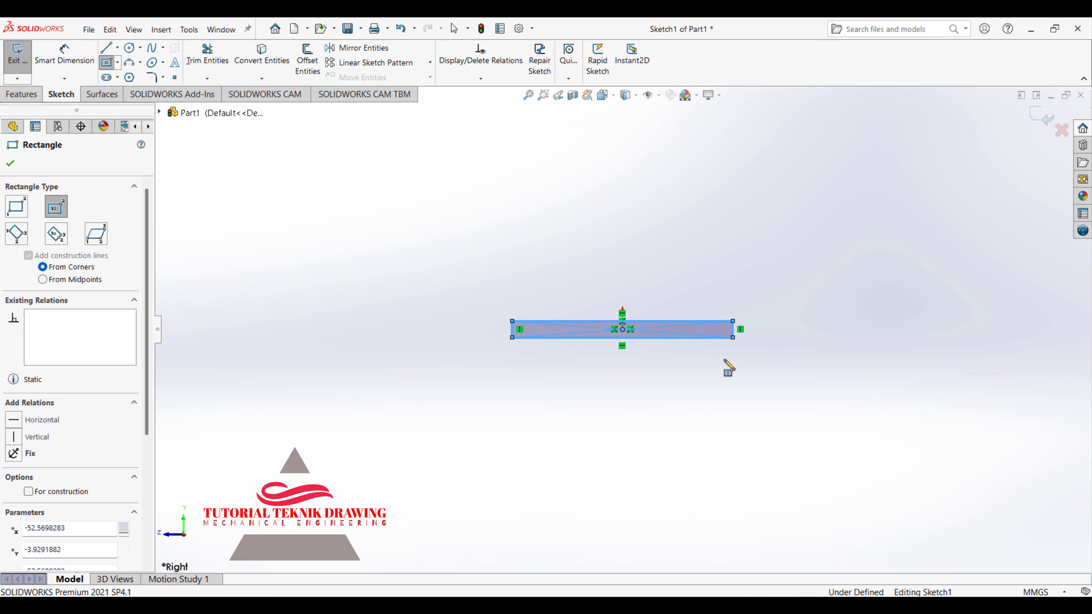
{"action": "key", "text": "alt+Tab"}
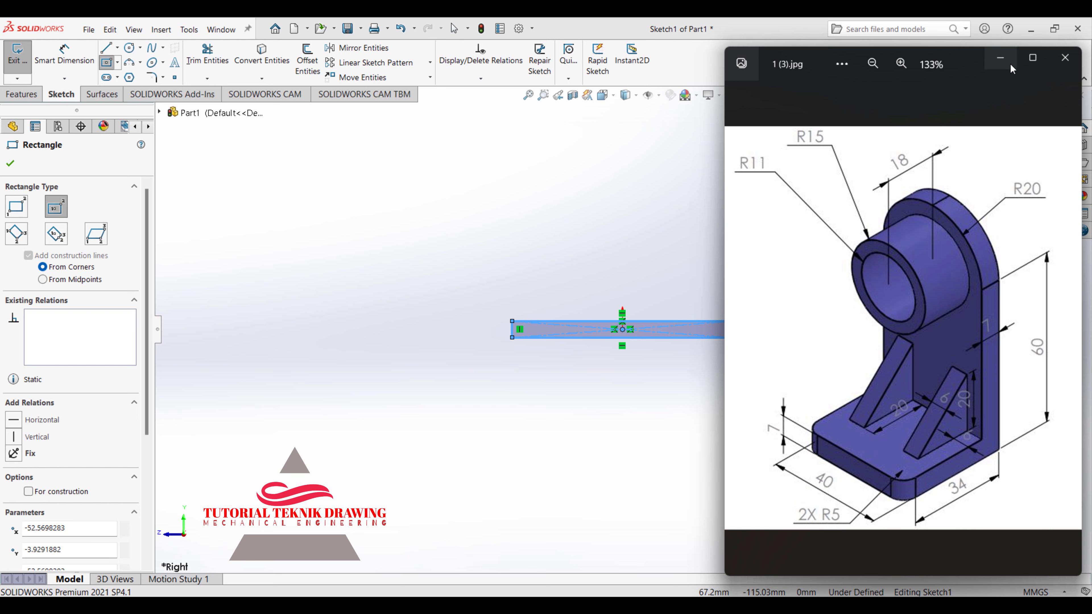
{"action": "left_click", "coordinate": [1000, 58]}
{"action": "left_click", "coordinate": [86, 63]}
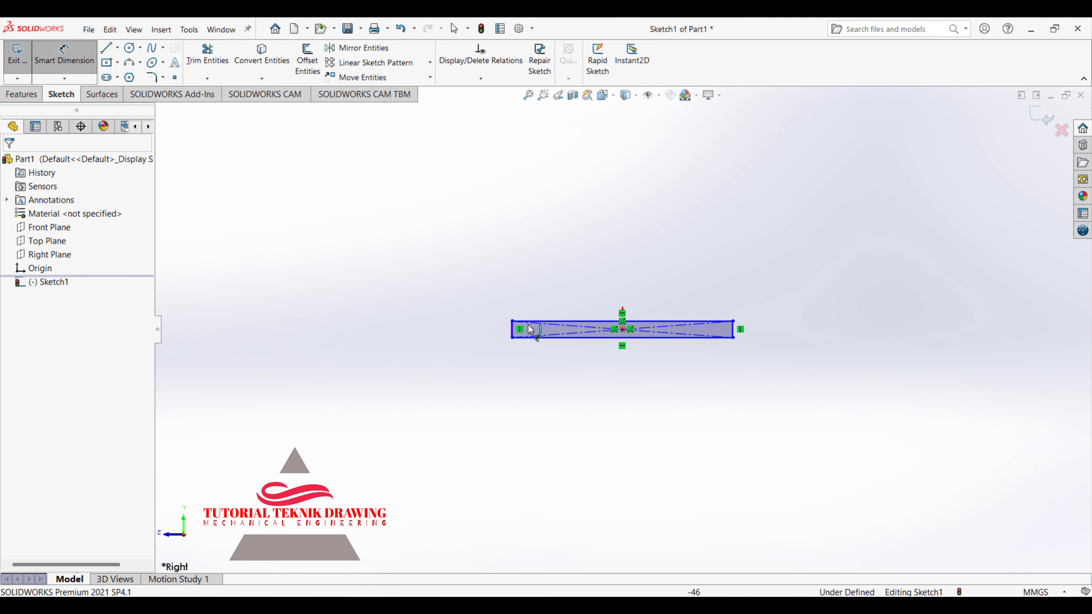
Place height and width dimensions on the base rectangle, checking the reference drawing.
{"action": "left_click", "coordinate": [532, 339]}
{"action": "left_click", "coordinate": [516, 322]}
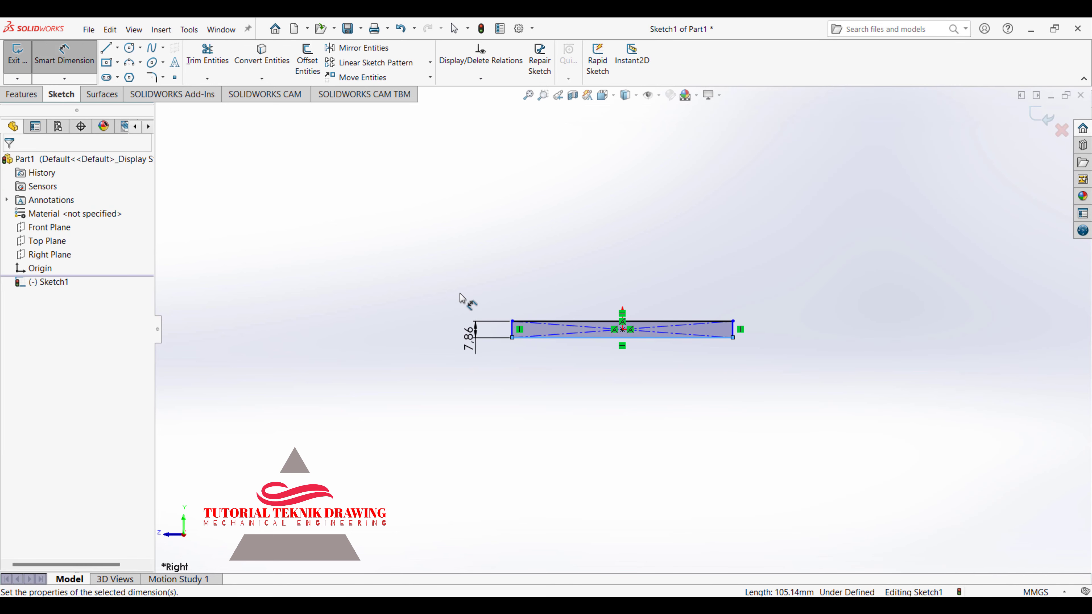
{"action": "left_click", "coordinate": [462, 298]}
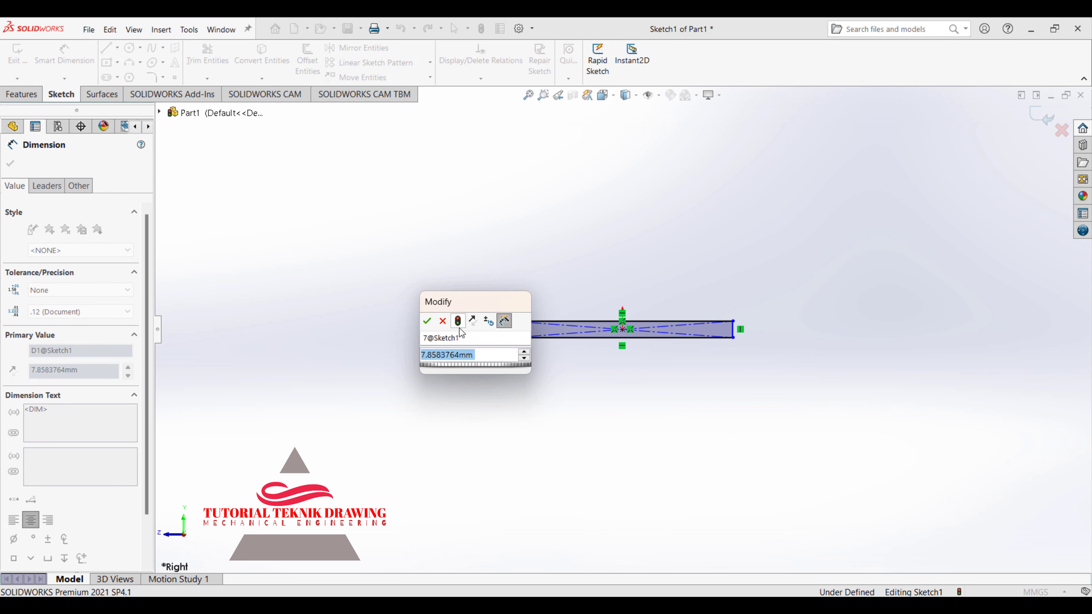
{"action": "left_click", "coordinate": [427, 320]}
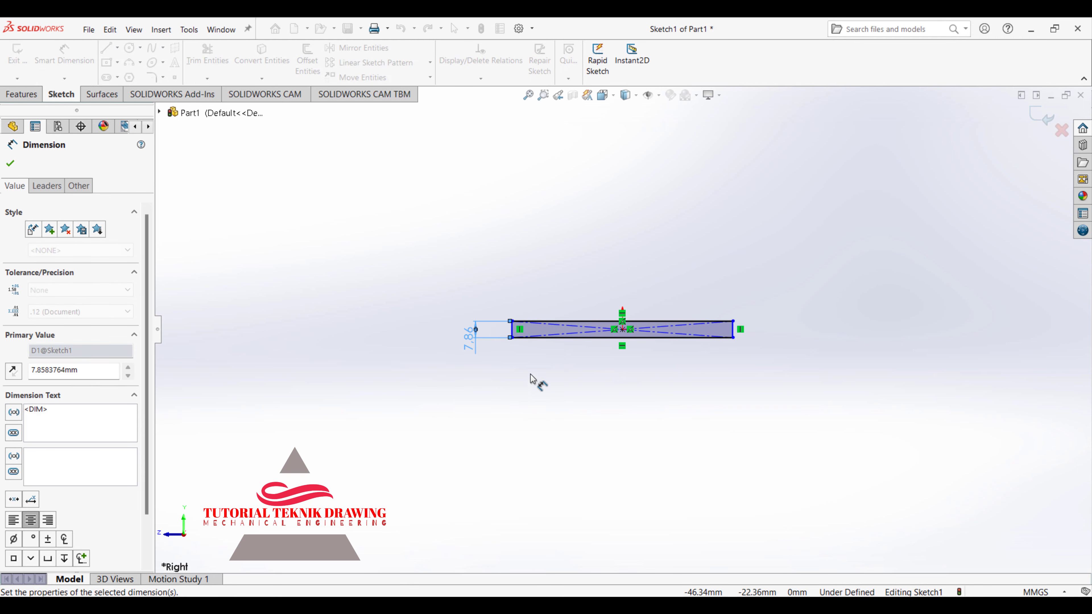
{"action": "left_click", "coordinate": [561, 338]}
{"action": "left_click", "coordinate": [561, 368]}
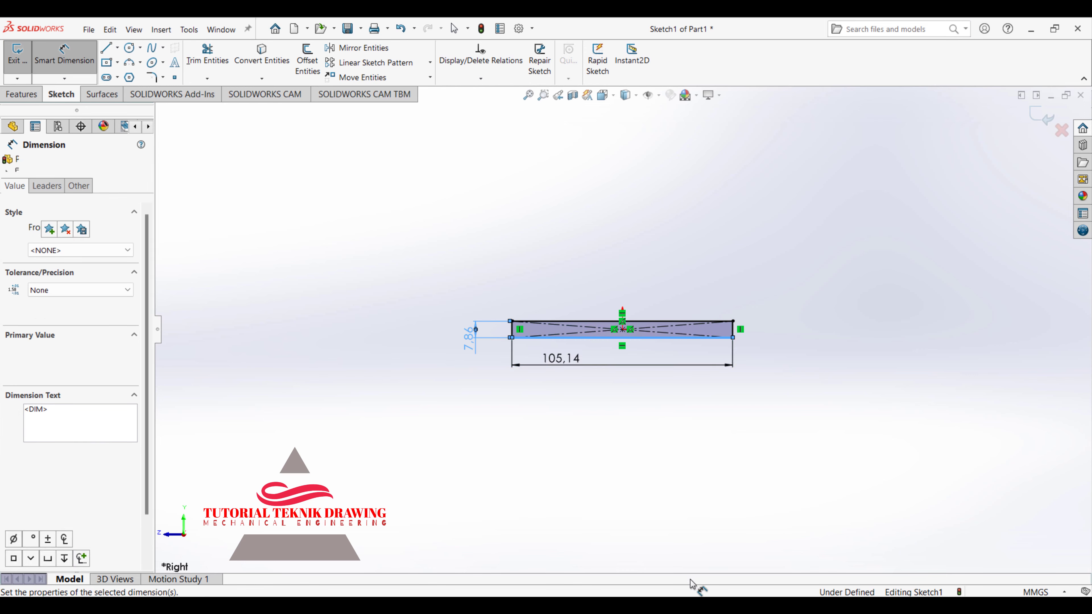
{"action": "key", "text": "alt+Tab"}
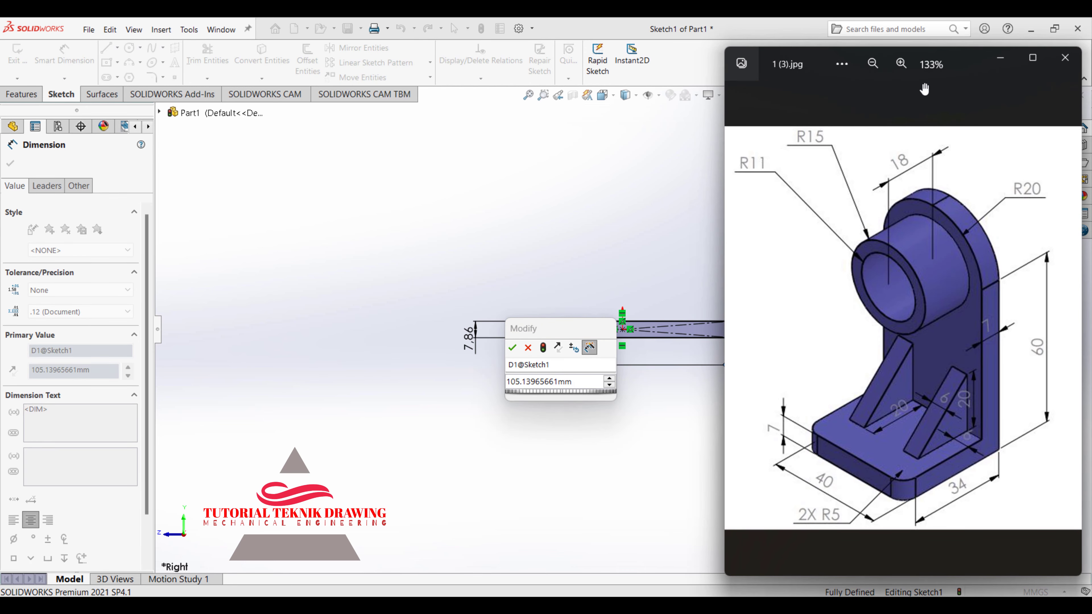
{"action": "left_click", "coordinate": [1000, 58]}
Set the base rectangle to 34 mm wide and 7 mm tall, then fit it in view.
{"action": "left_click", "coordinate": [526, 386]}
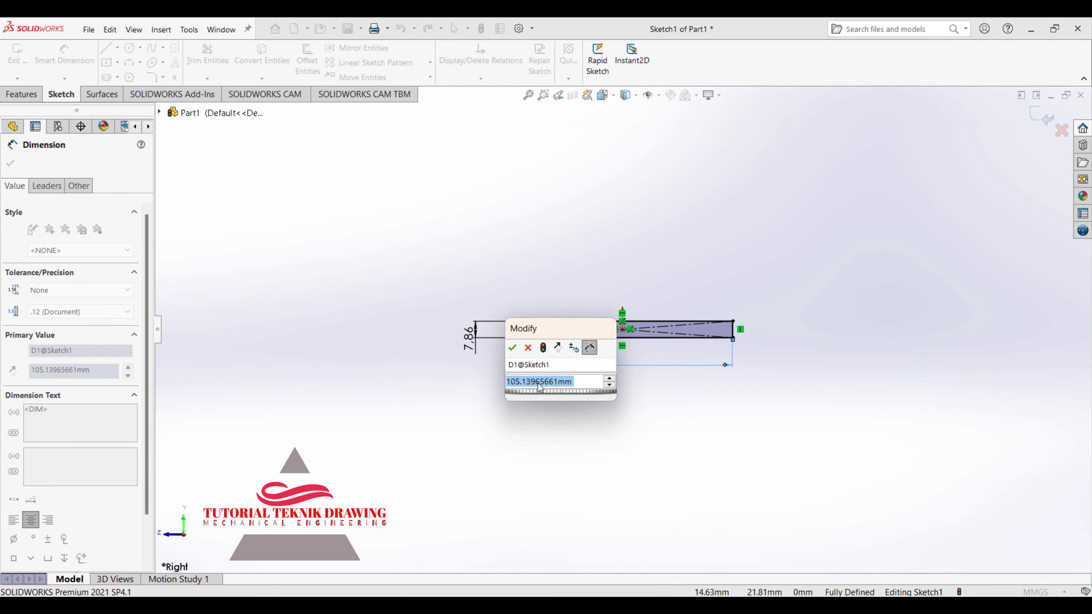
{"action": "type", "text": "34"}
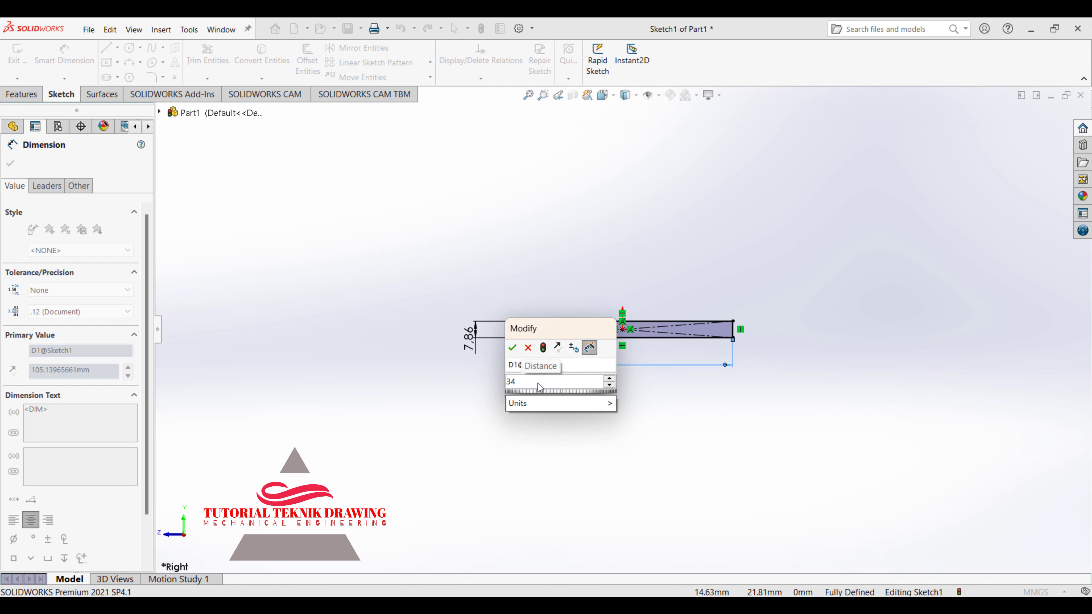
{"action": "key", "text": "Return"}
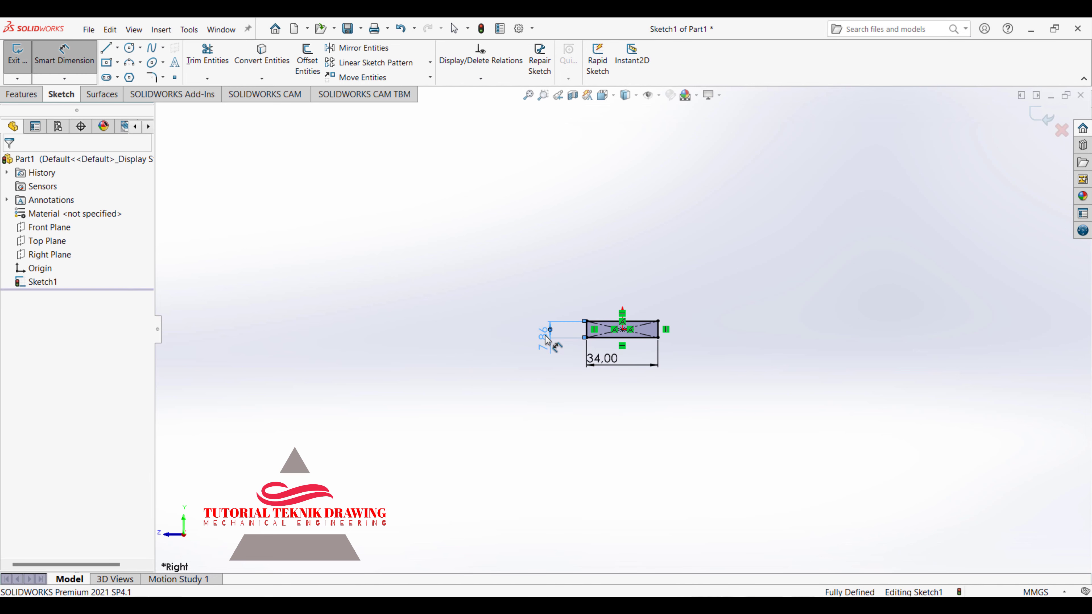
{"action": "left_click", "coordinate": [545, 339]}
{"action": "type", "text": "7"}
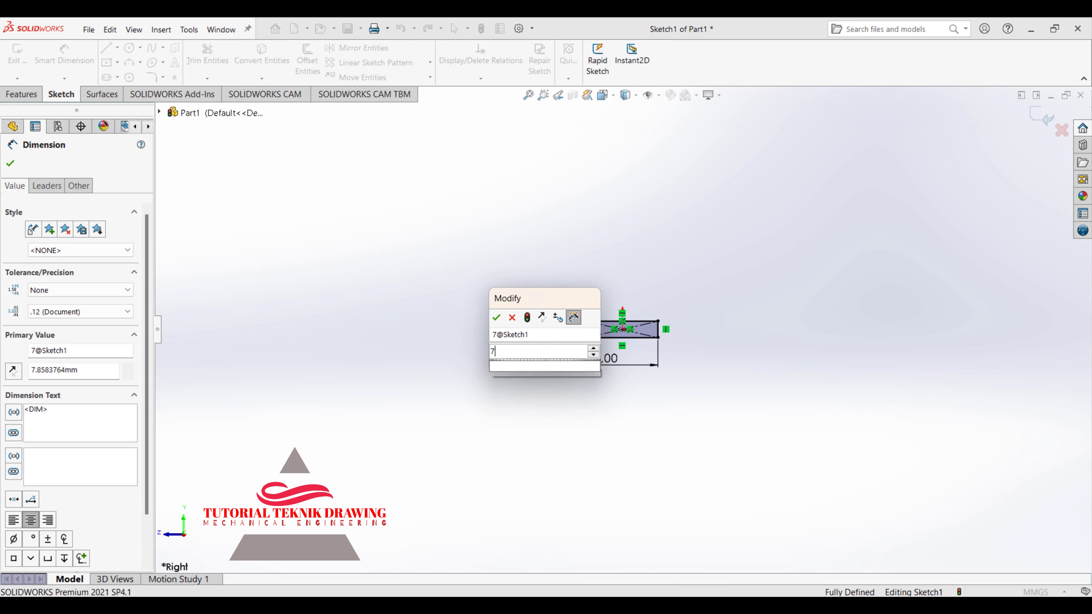
{"action": "key", "text": "Return"}
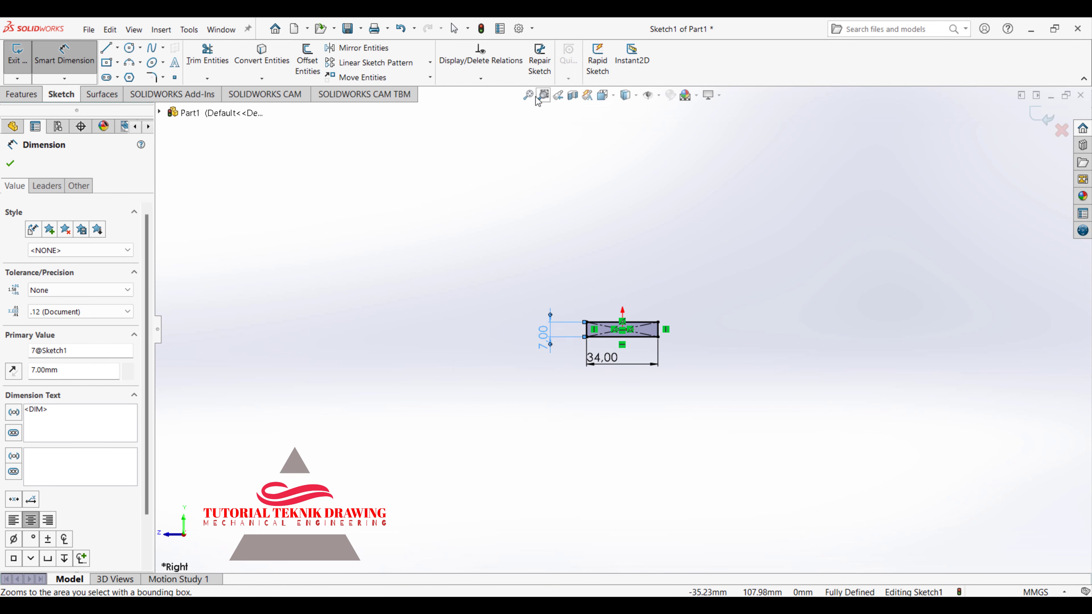
{"action": "left_click", "coordinate": [528, 95]}
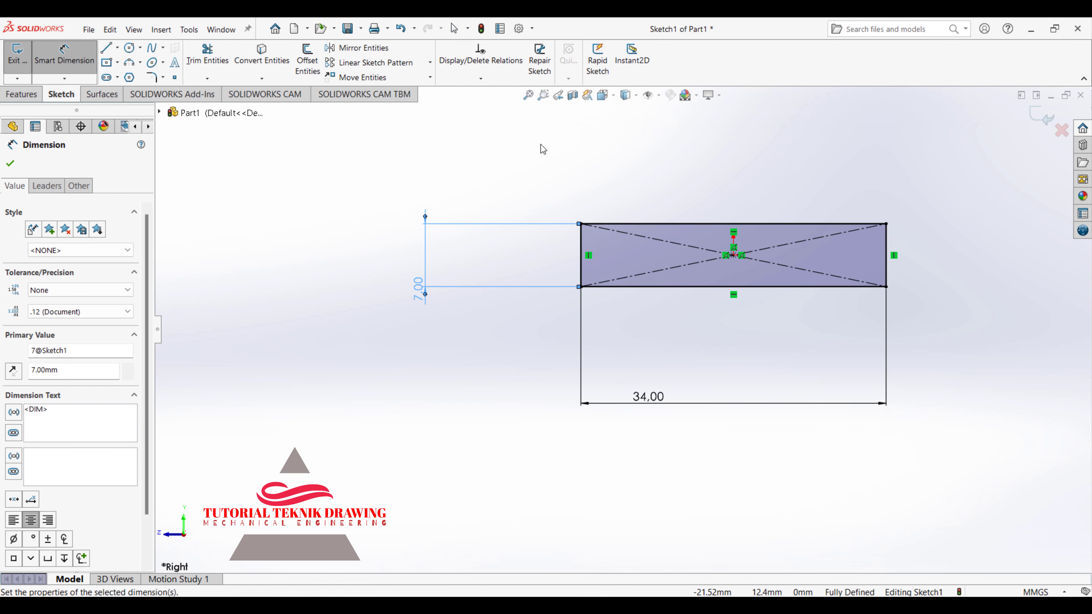
{"action": "left_click", "coordinate": [736, 594]}
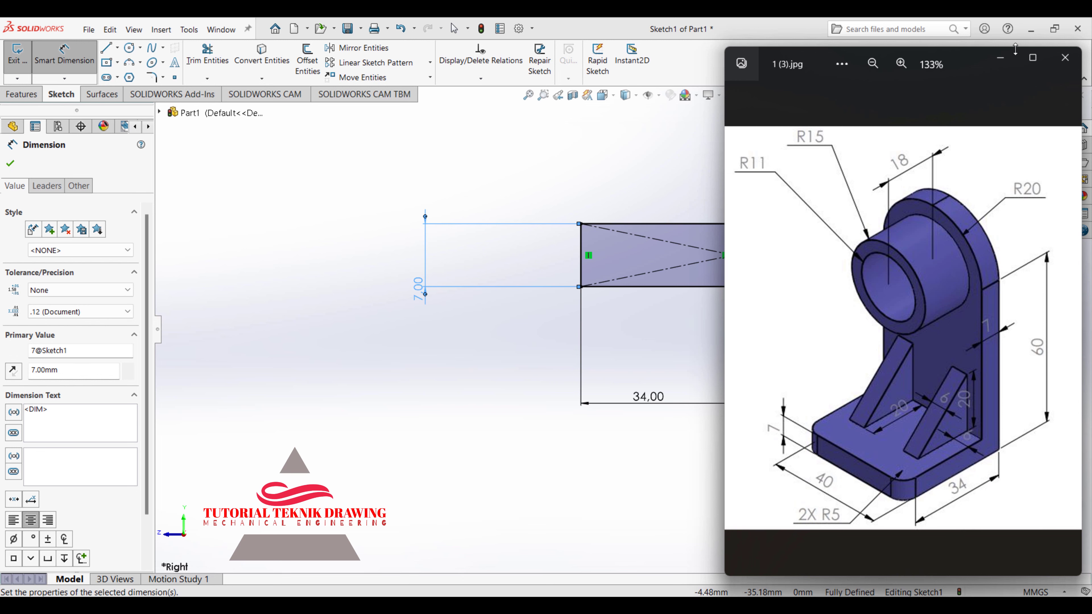
Draw a tall corner rectangle rising from the base's bottom-right corner.
{"action": "left_click", "coordinate": [1000, 58]}
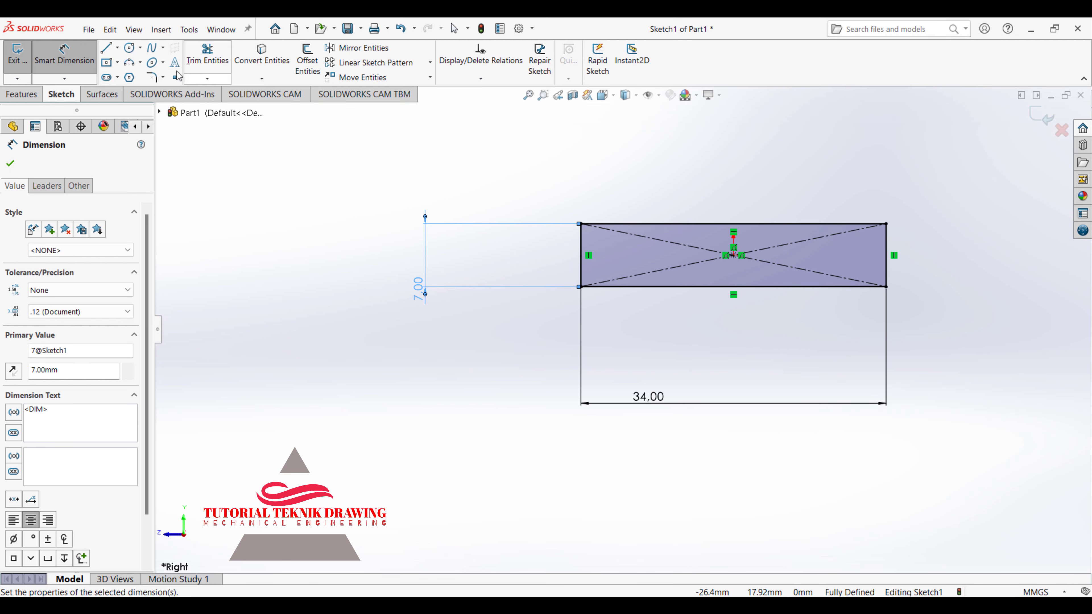
{"action": "left_click", "coordinate": [118, 62]}
{"action": "left_click", "coordinate": [118, 88]}
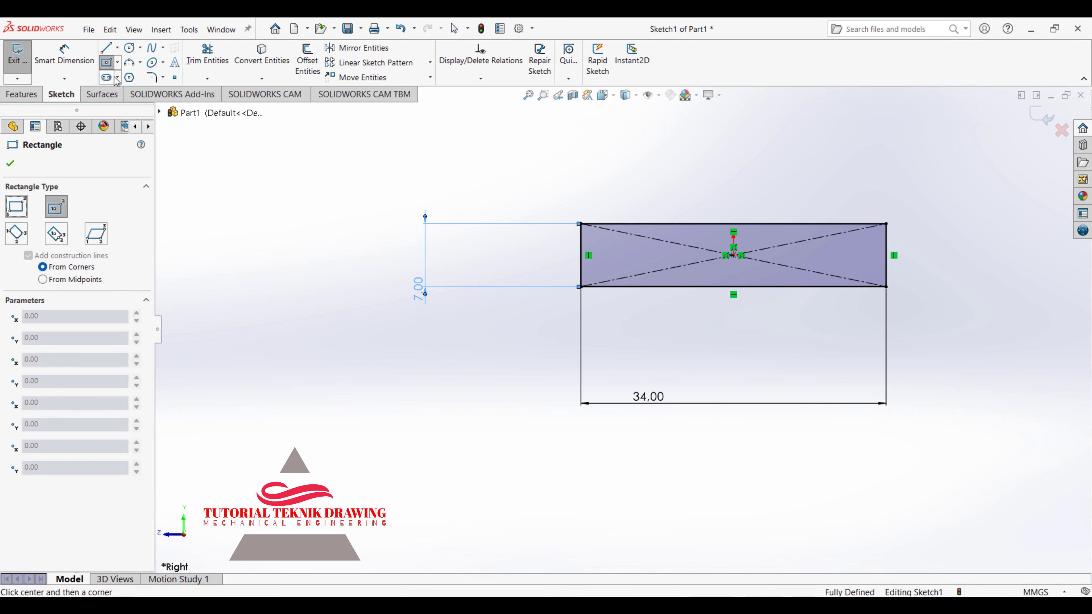
{"action": "left_click", "coordinate": [21, 209]}
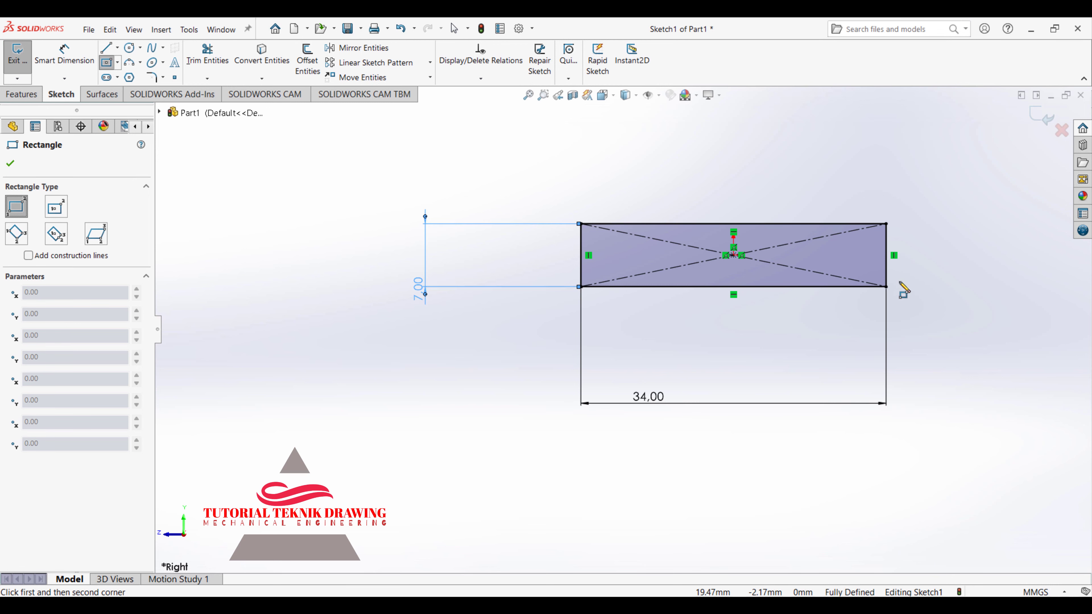
{"action": "left_click", "coordinate": [886, 287]}
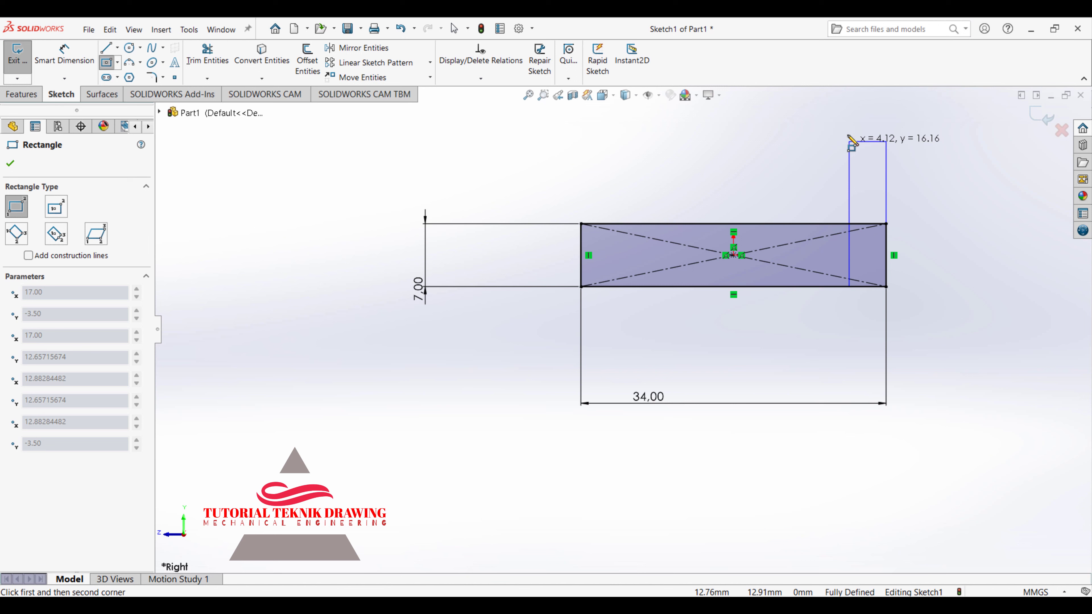
{"action": "left_click", "coordinate": [838, 100]}
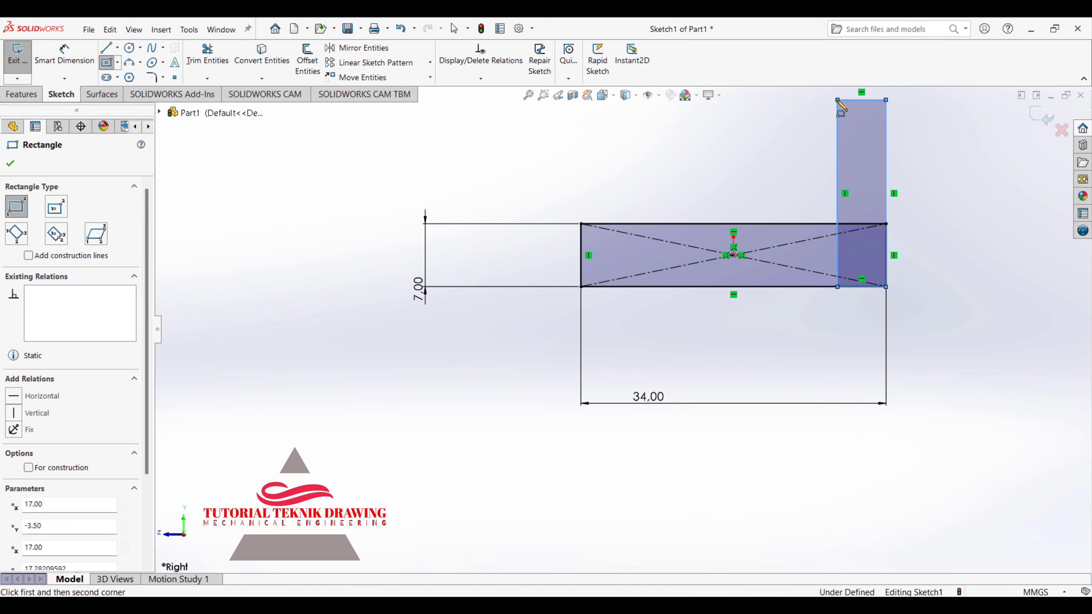
Dimension the upright rectangle's width to 7 mm.
{"action": "left_click", "coordinate": [65, 56]}
{"action": "left_click", "coordinate": [837, 172]}
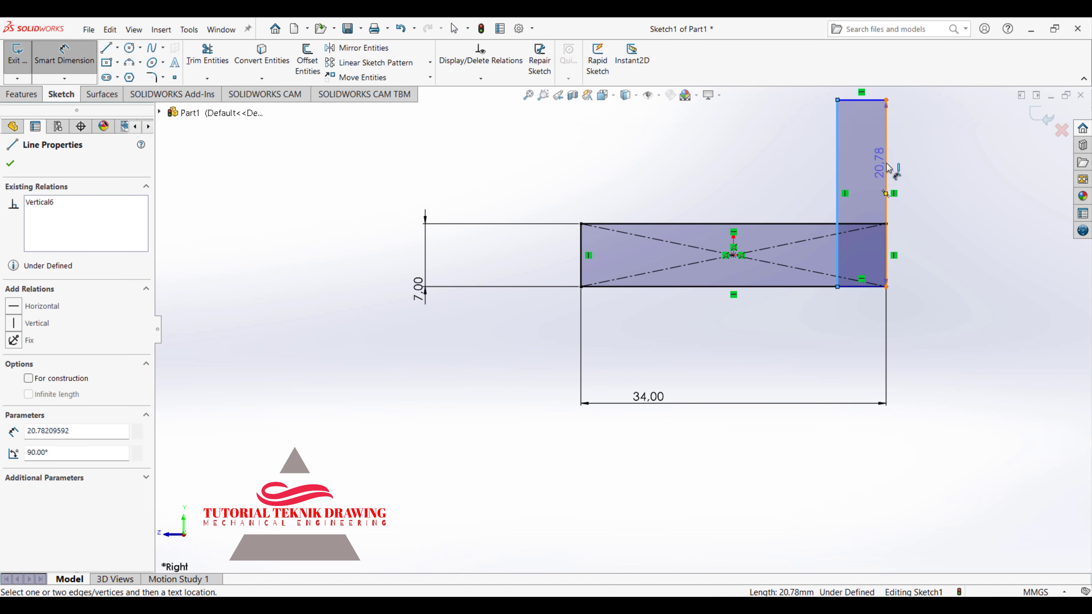
{"action": "left_click", "coordinate": [886, 190]}
{"action": "left_click", "coordinate": [868, 327]}
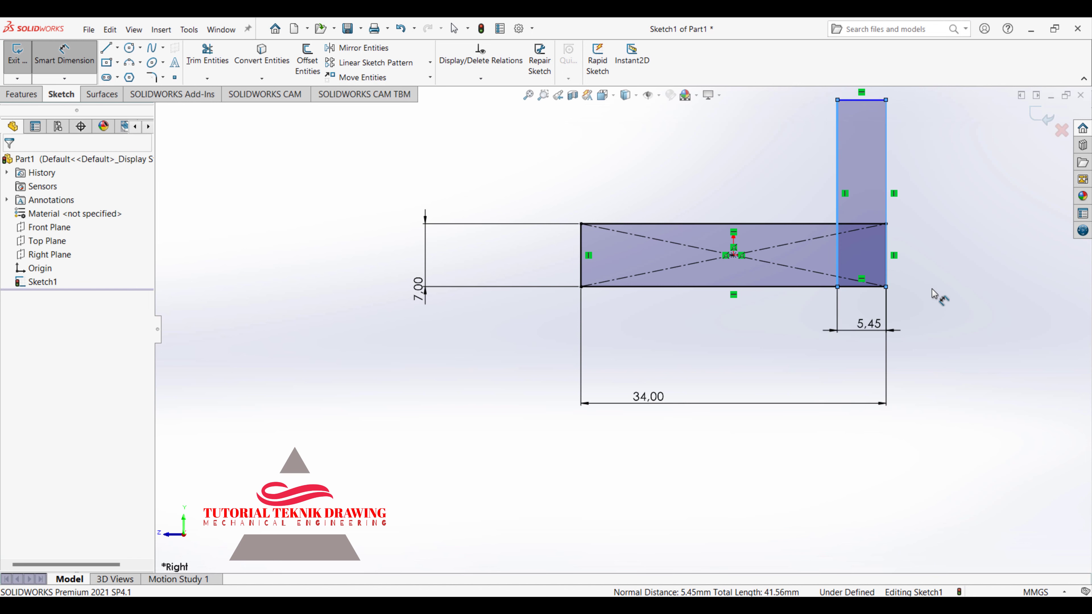
{"action": "type", "text": "7"}
{"action": "key", "text": "Return"}
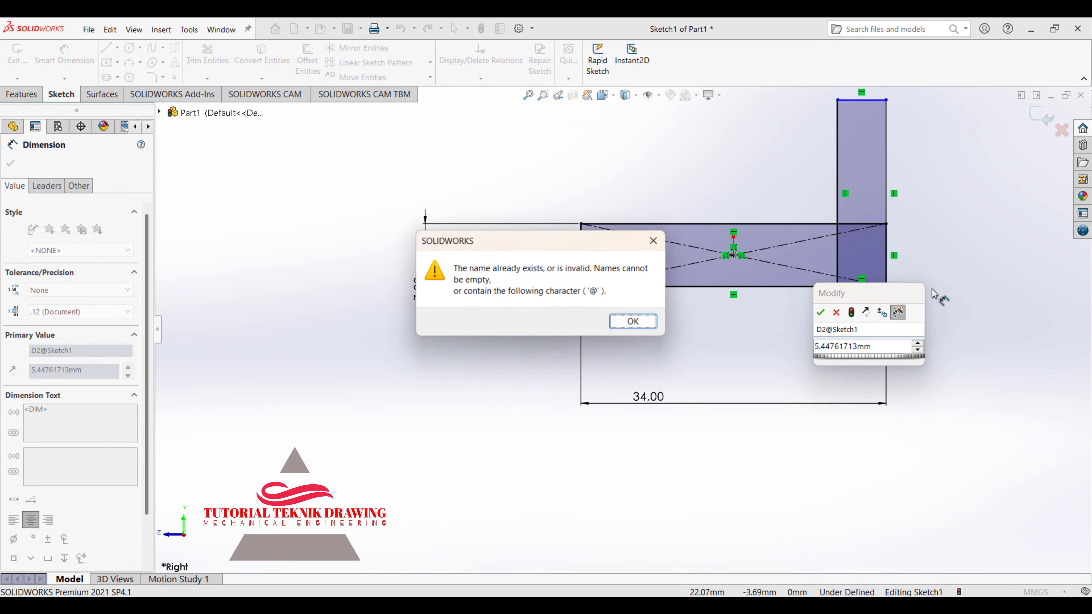
{"action": "key", "text": "Return"}
{"action": "key", "text": "Return"}
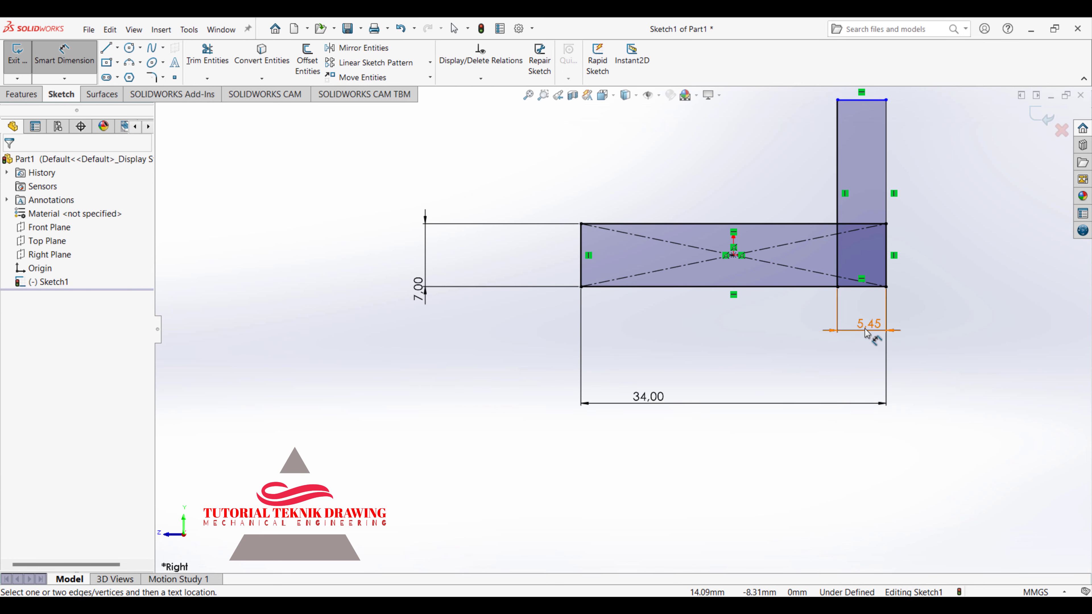
{"action": "left_click", "coordinate": [867, 324]}
{"action": "key", "text": "Tab"}
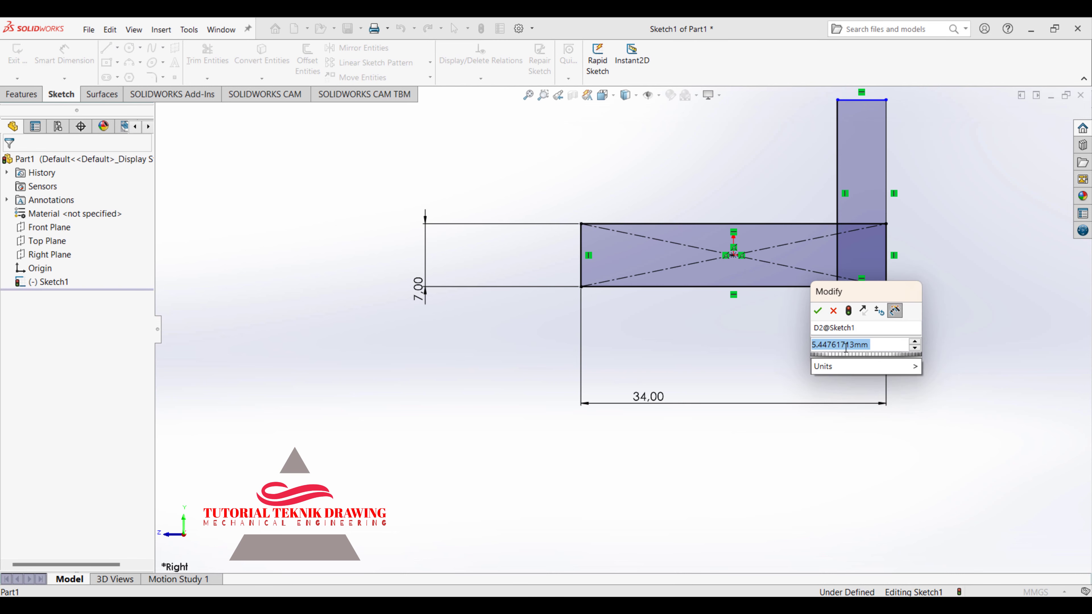
{"action": "key", "text": "Return"}
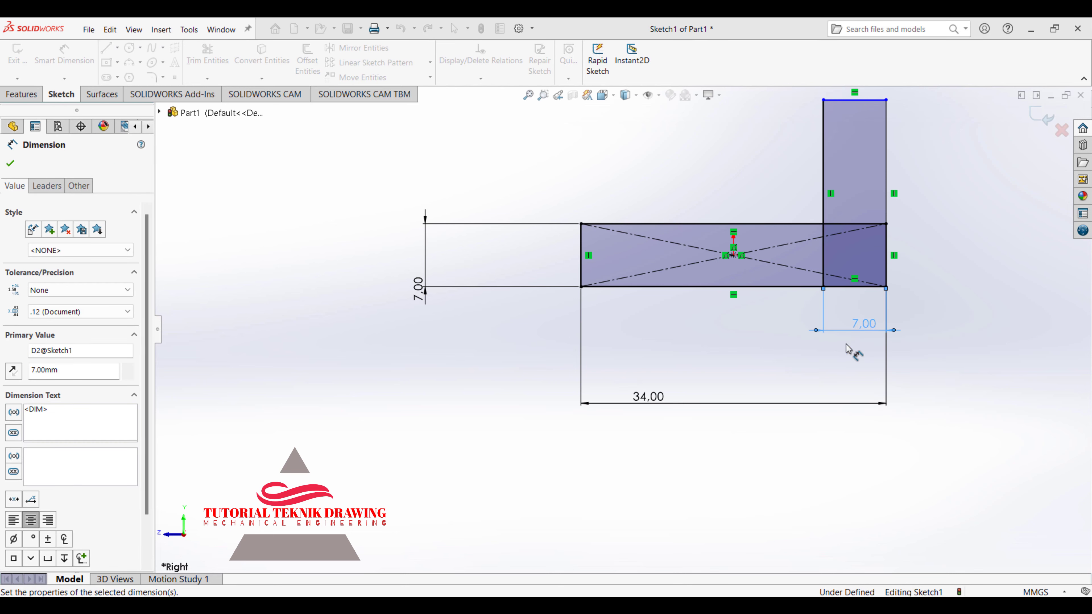
Dimension the upright's height to 60 mm and fit the L-shaped sketch in view.
{"action": "left_click", "coordinate": [886, 186]}
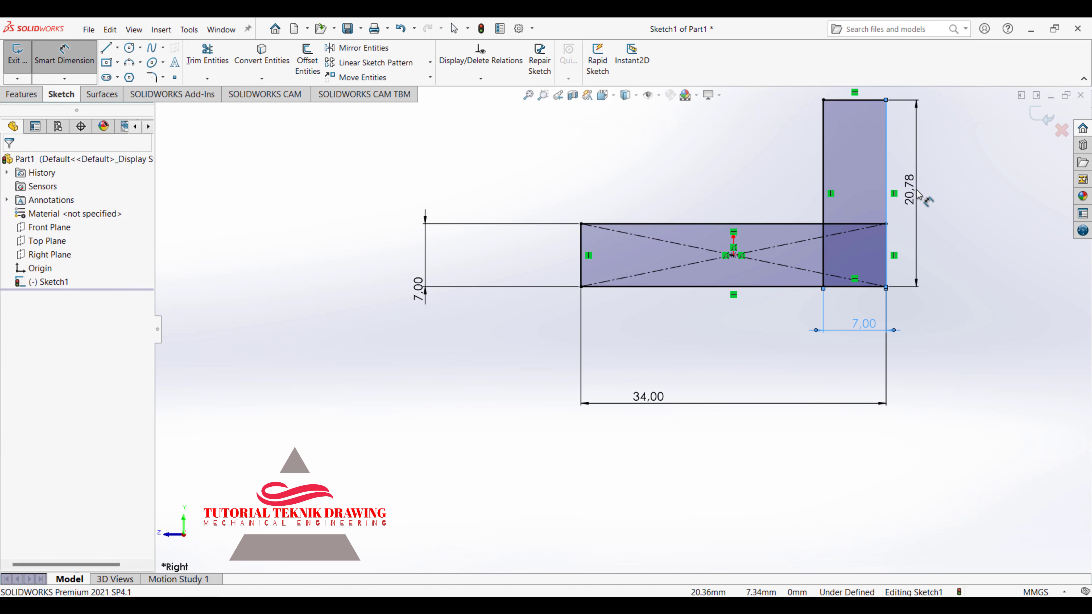
{"action": "type", "text": "60"}
{"action": "key", "text": "Tab"}
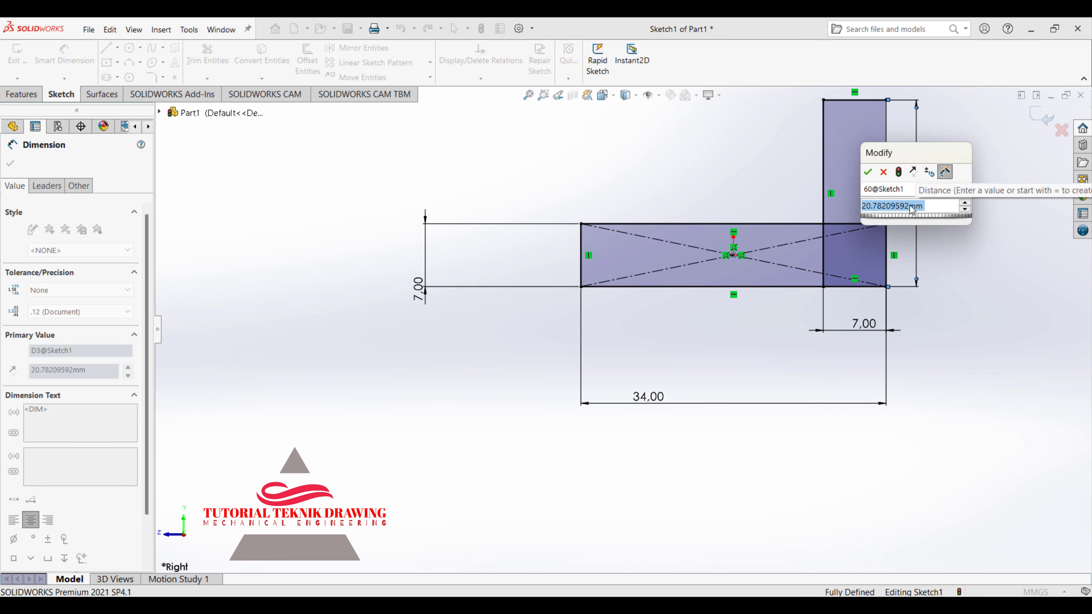
{"action": "type", "text": "60"}
{"action": "key", "text": "Return"}
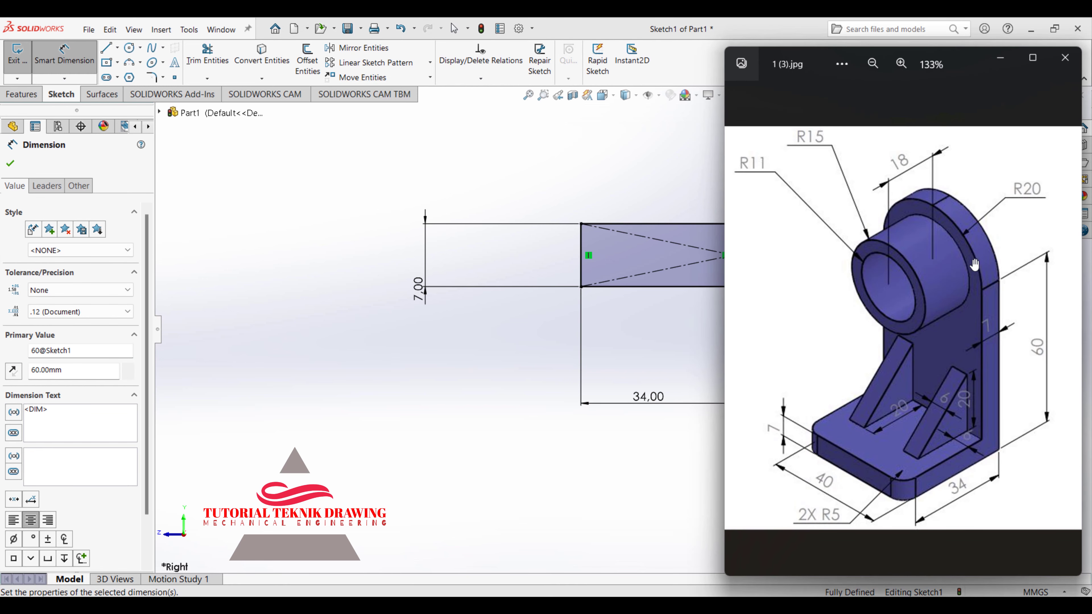
{"action": "left_click", "coordinate": [1002, 60]}
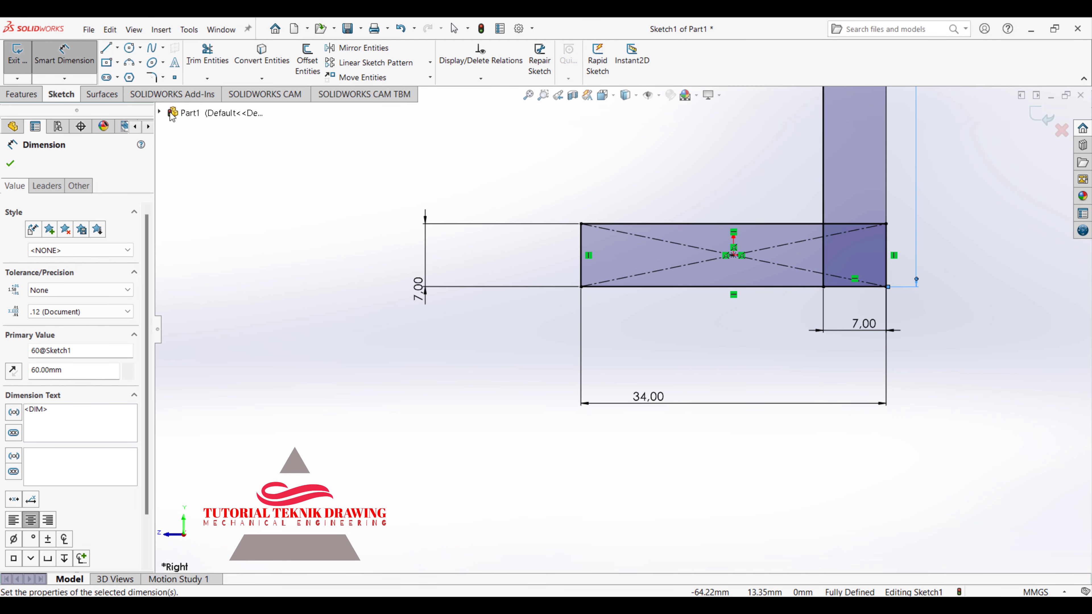
{"action": "key", "text": "Escape"}
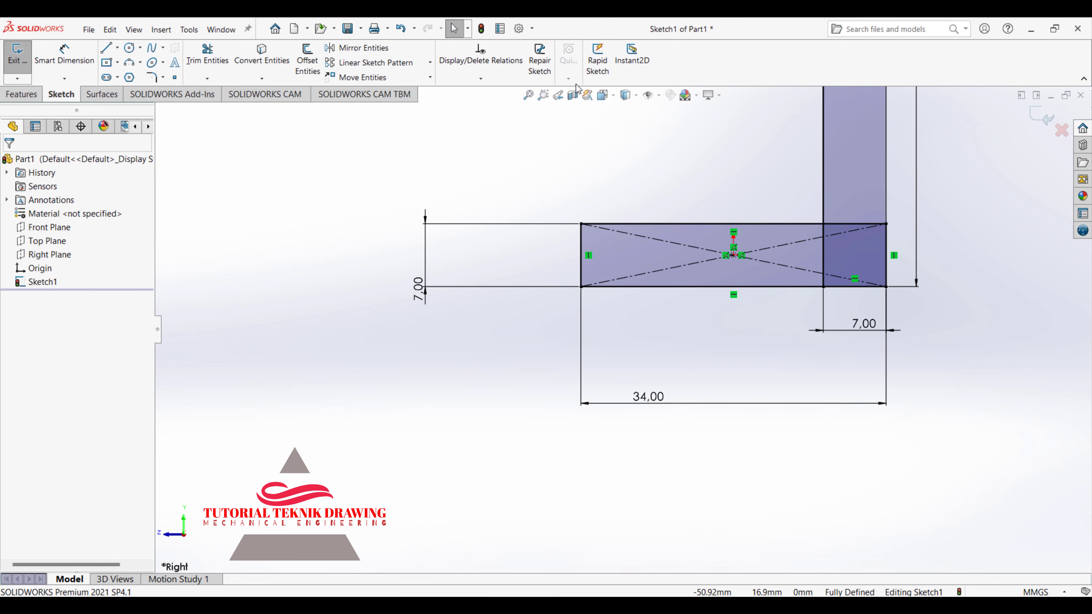
{"action": "left_click", "coordinate": [529, 95]}
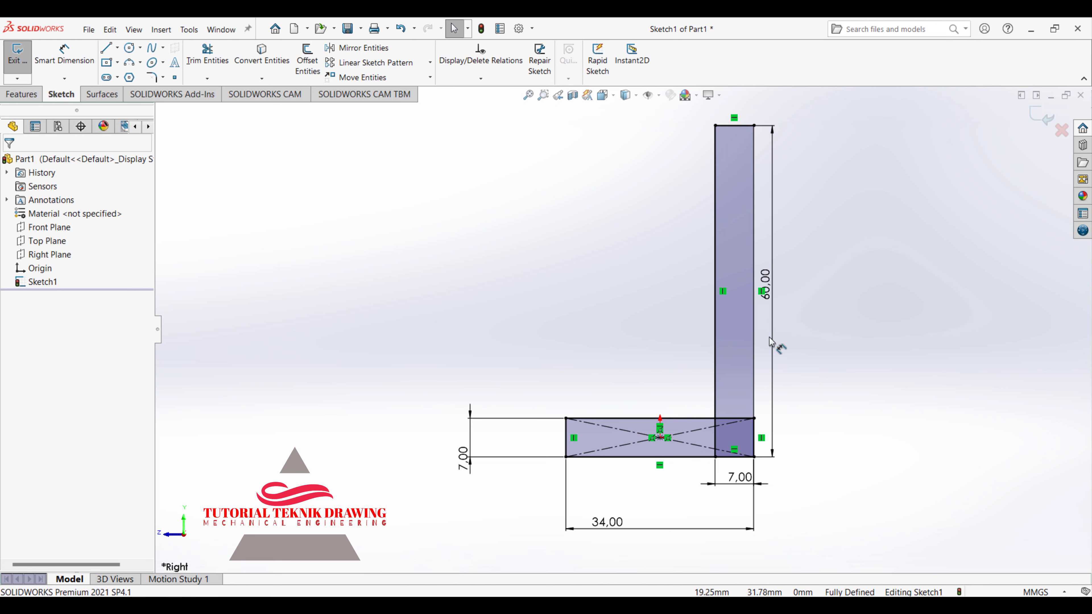
{"action": "key", "text": "alt+Tab"}
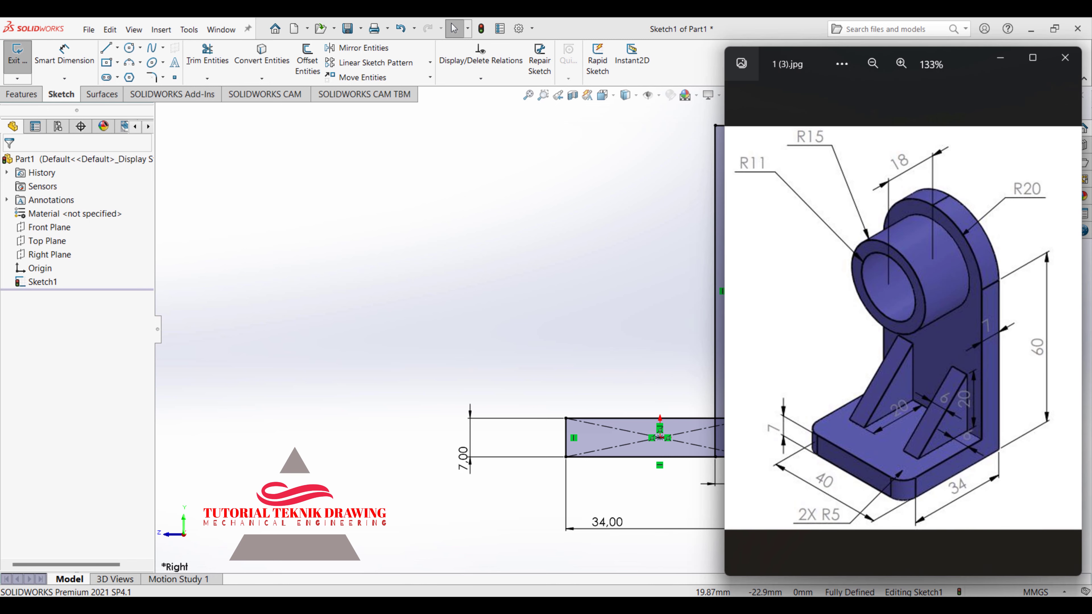
{"action": "left_click", "coordinate": [660, 489]}
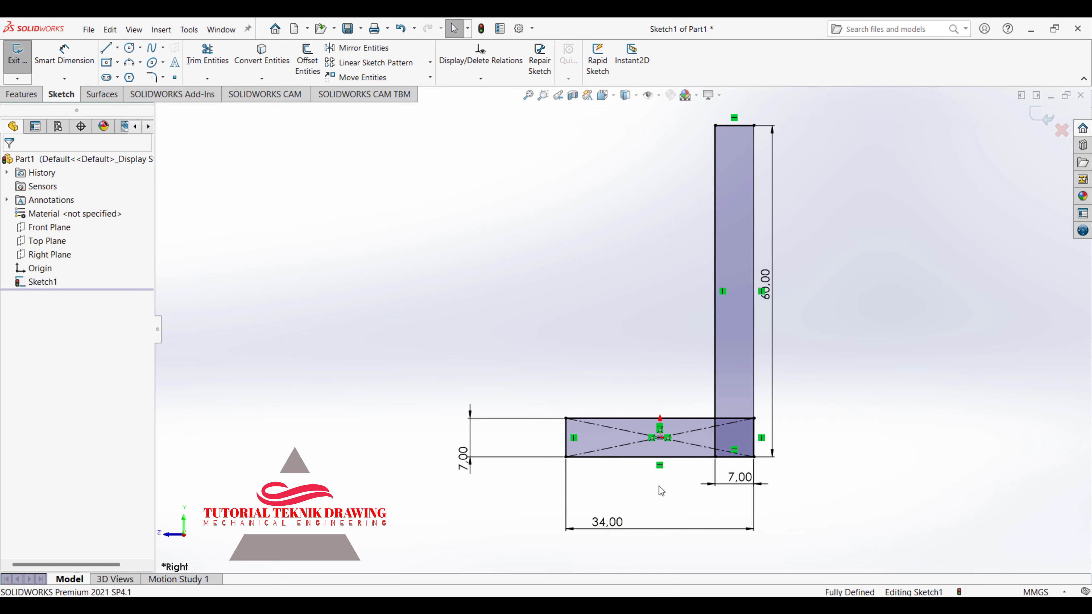
Trim the four overlapping inner segments where the upright meets the base.
{"action": "left_click", "coordinate": [207, 56]}
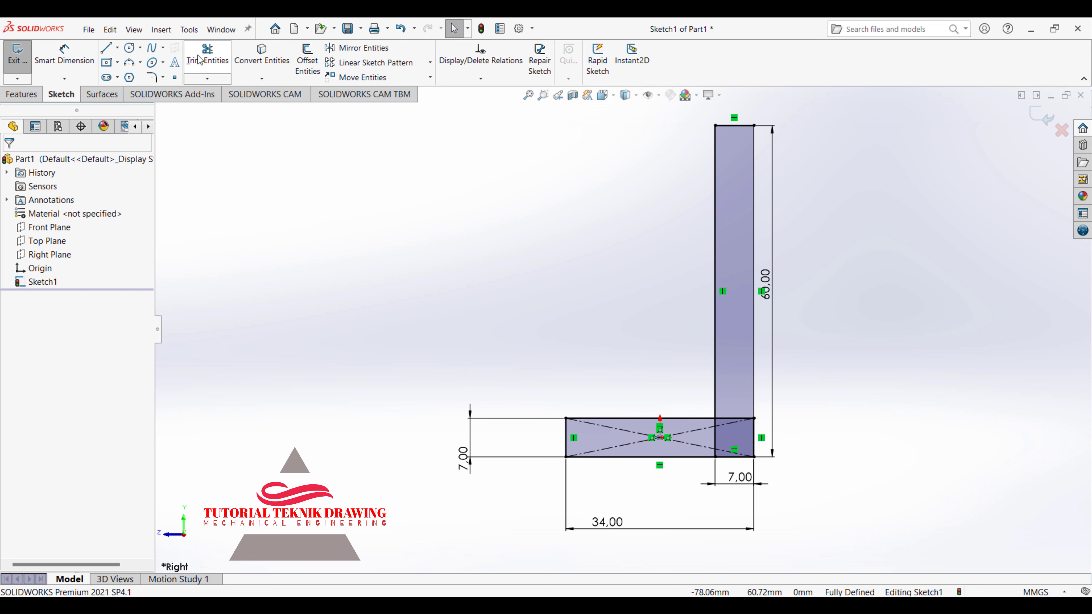
{"action": "left_click", "coordinate": [739, 418]}
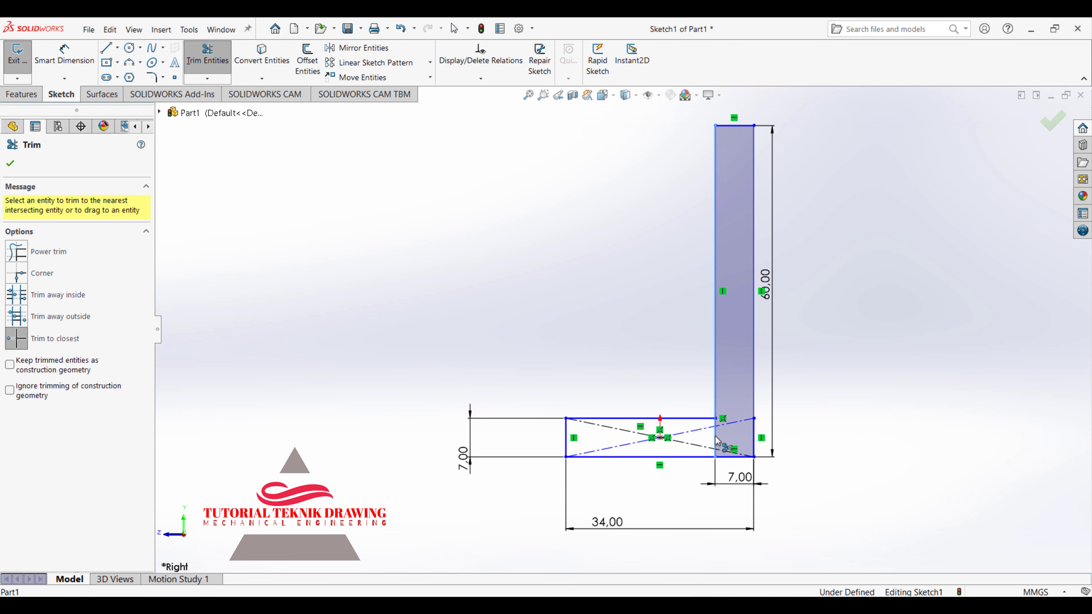
{"action": "left_click", "coordinate": [715, 438]}
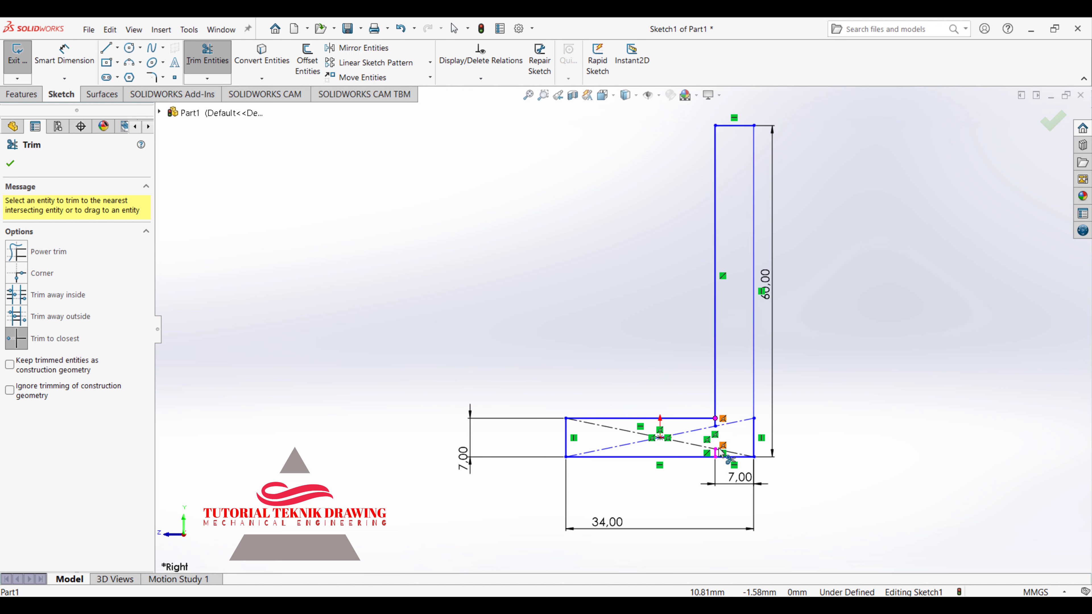
{"action": "left_click", "coordinate": [724, 426]}
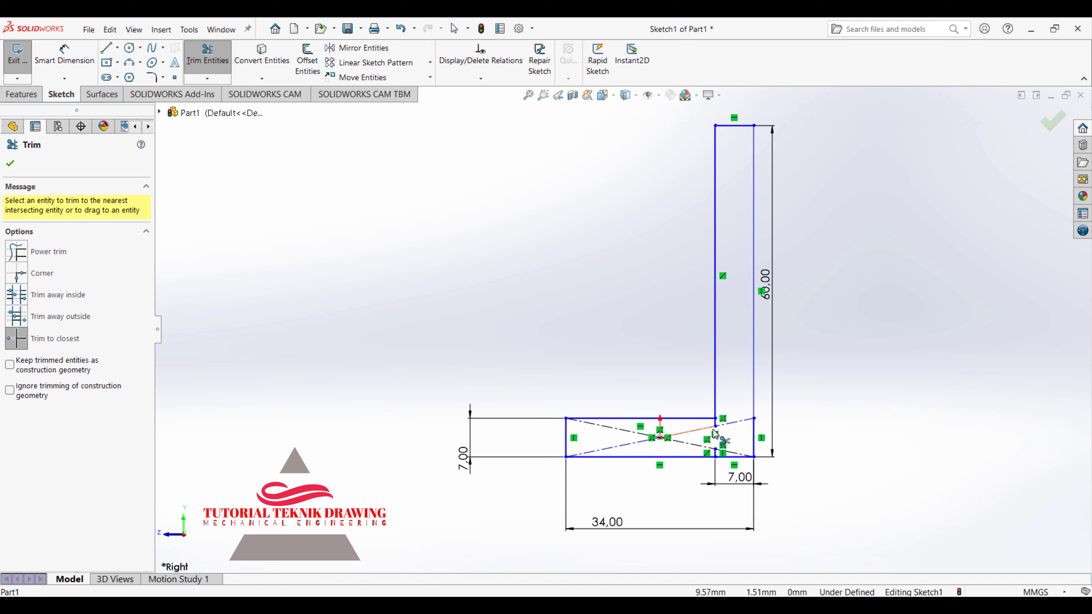
{"action": "left_click", "coordinate": [715, 453]}
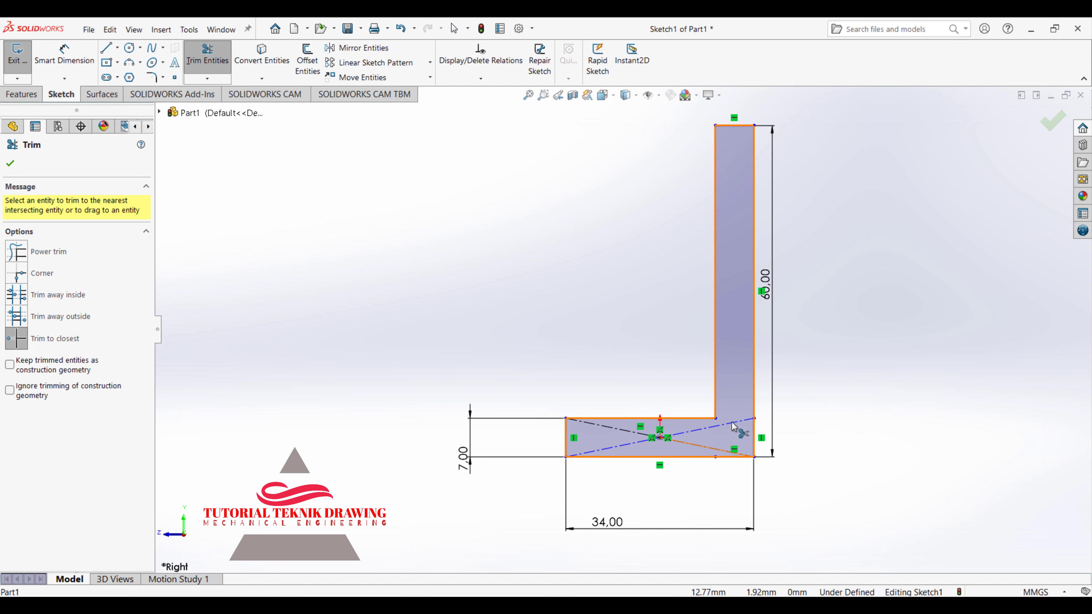
{"action": "left_click", "coordinate": [10, 163]}
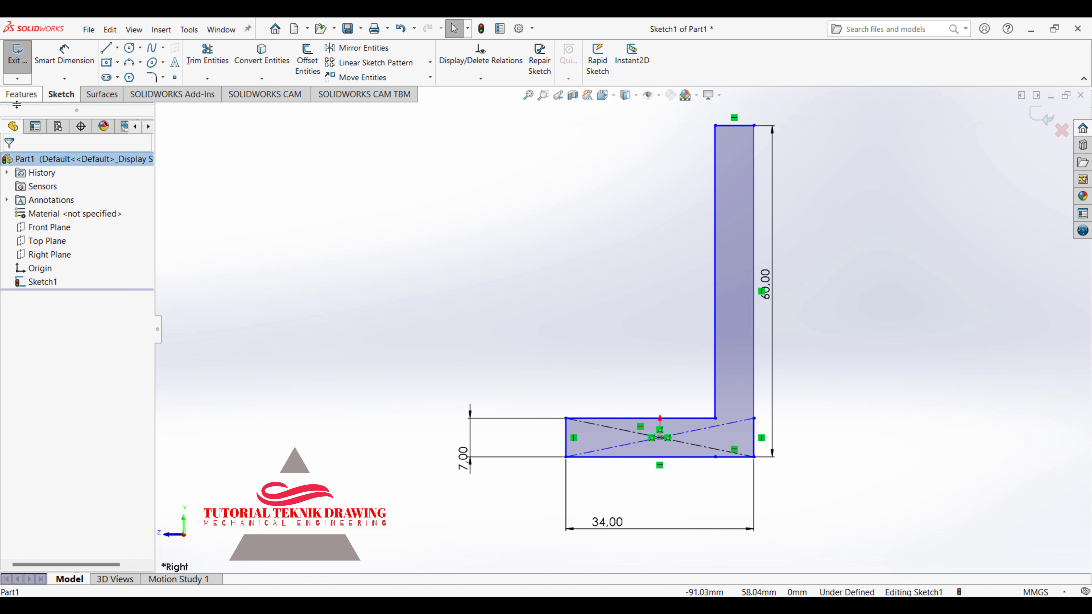
Extrude the L-shaped region 40 mm deep to create Boss-Extrude1.
{"action": "left_click", "coordinate": [8, 95]}
{"action": "left_click", "coordinate": [23, 60]}
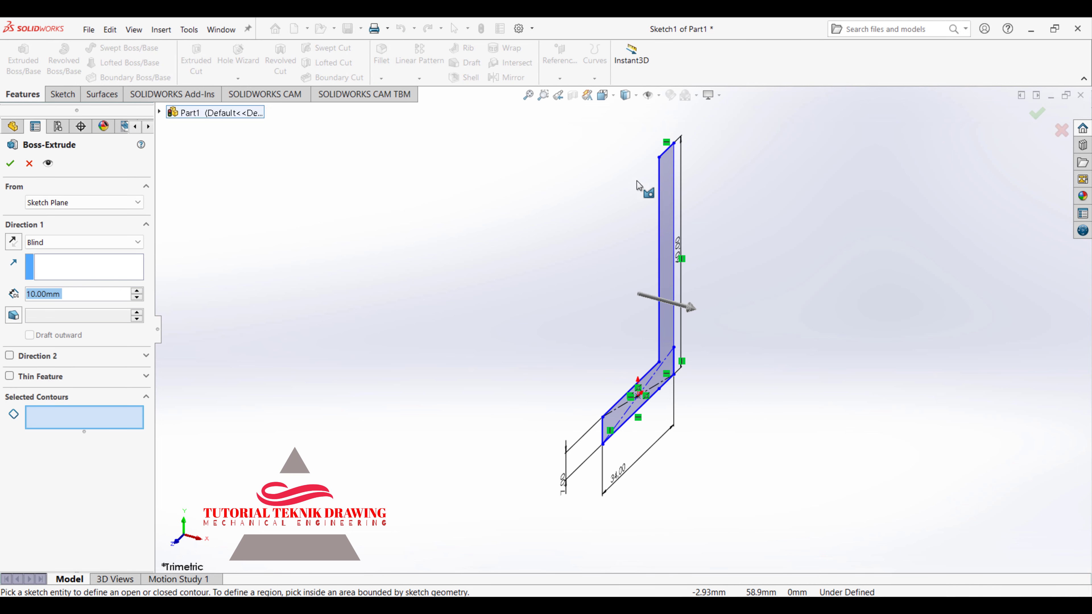
{"action": "left_click", "coordinate": [671, 208]}
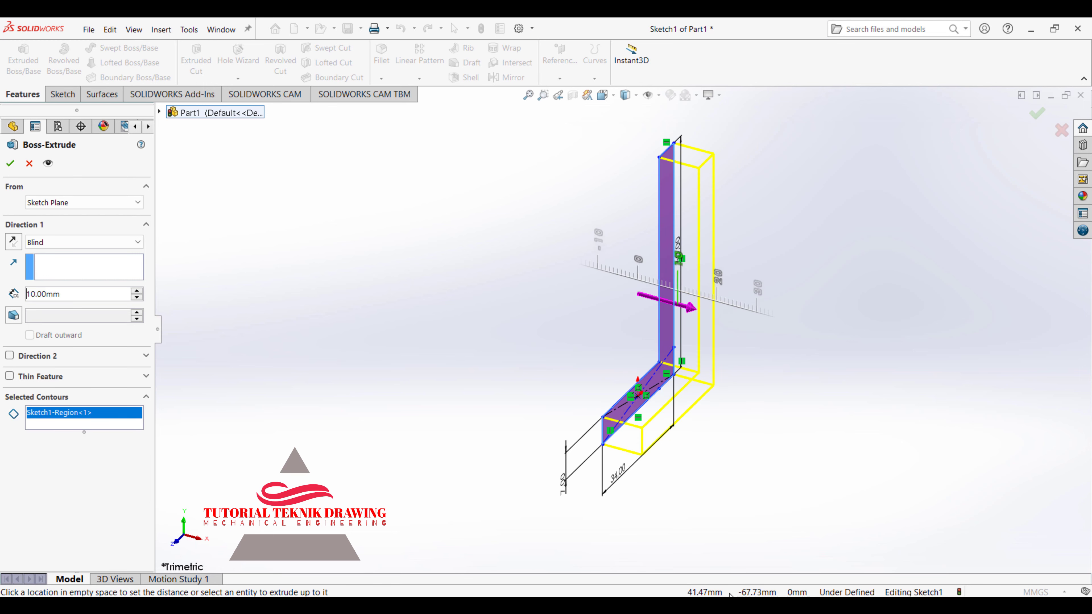
{"action": "key", "text": "alt+Tab"}
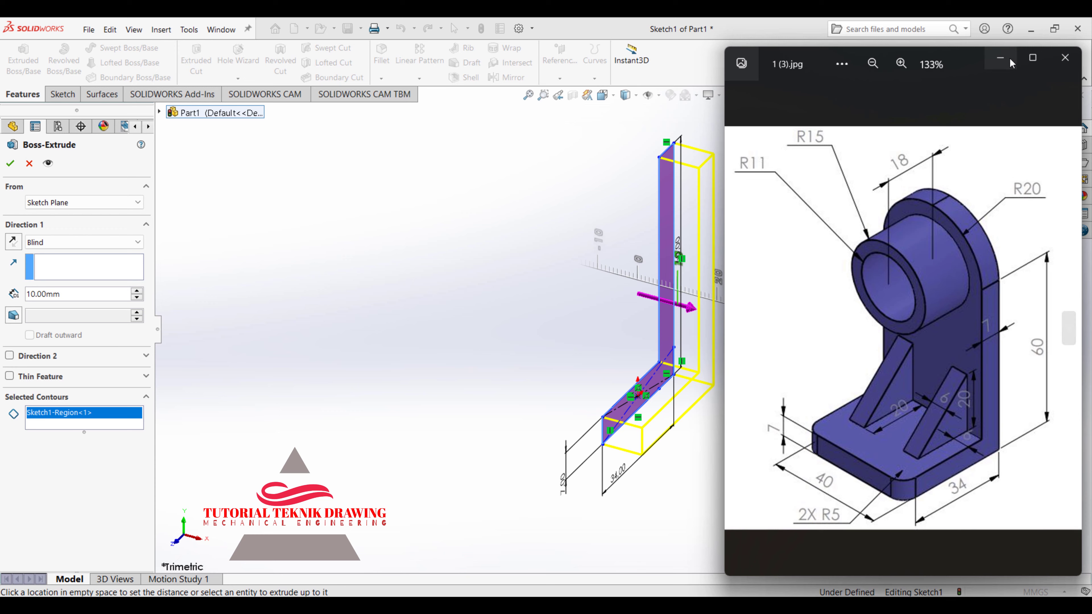
{"action": "left_click", "coordinate": [263, 273]}
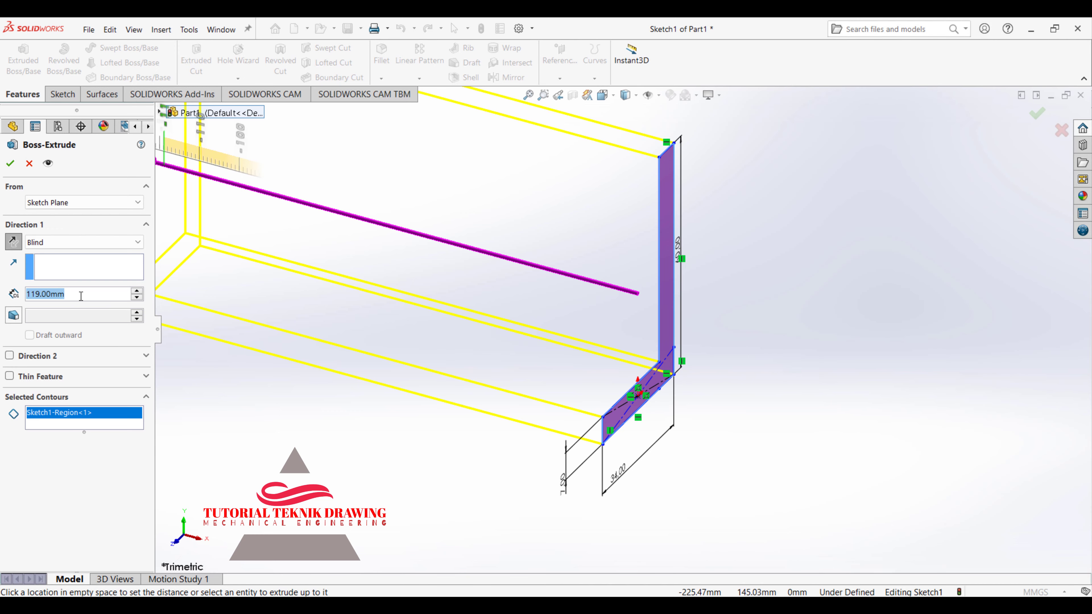
{"action": "type", "text": "4"}
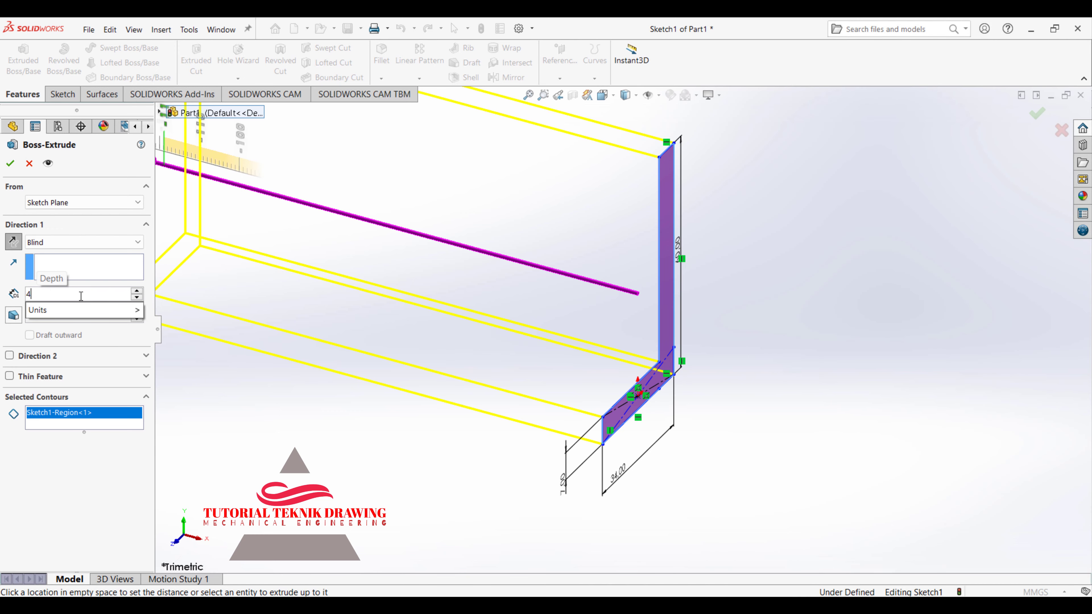
{"action": "type", "text": "0"}
{"action": "key", "text": "Return"}
{"action": "left_click", "coordinate": [9, 164]}
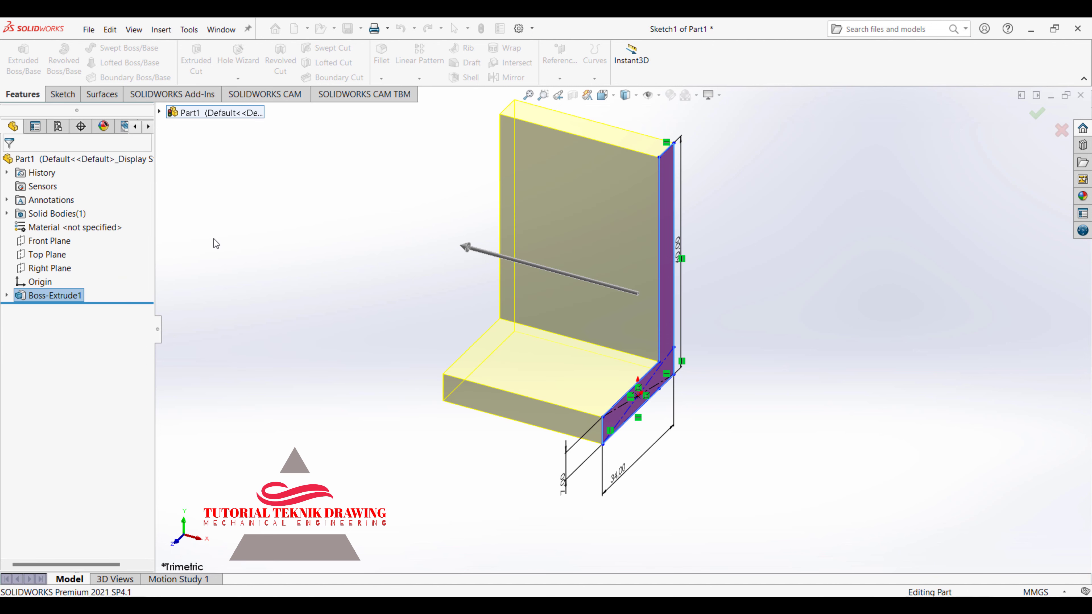
{"action": "key", "text": "alt+Tab"}
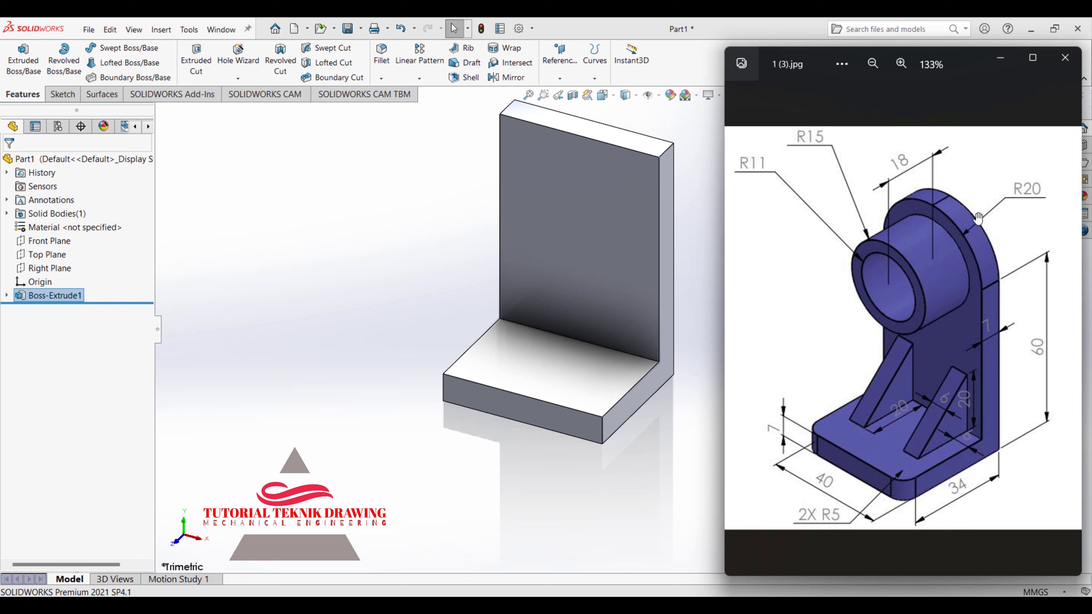
{"action": "mouse_move", "coordinate": [1015, 203]}
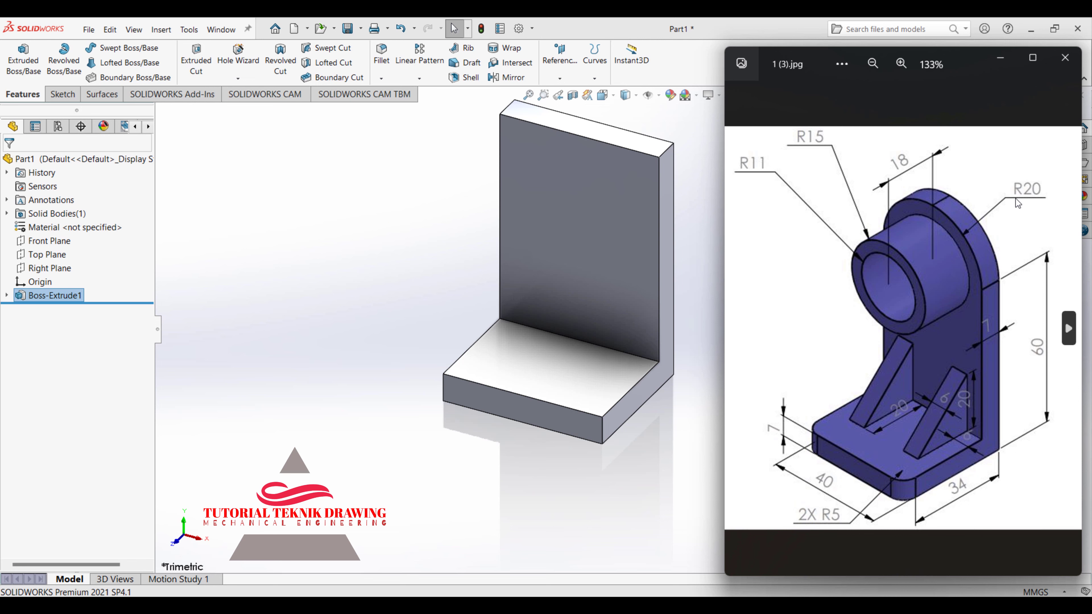
Sketch a circle on the upright's face, centred on the top edge midpoint.
{"action": "left_click", "coordinate": [605, 175]}
{"action": "left_click", "coordinate": [708, 142]}
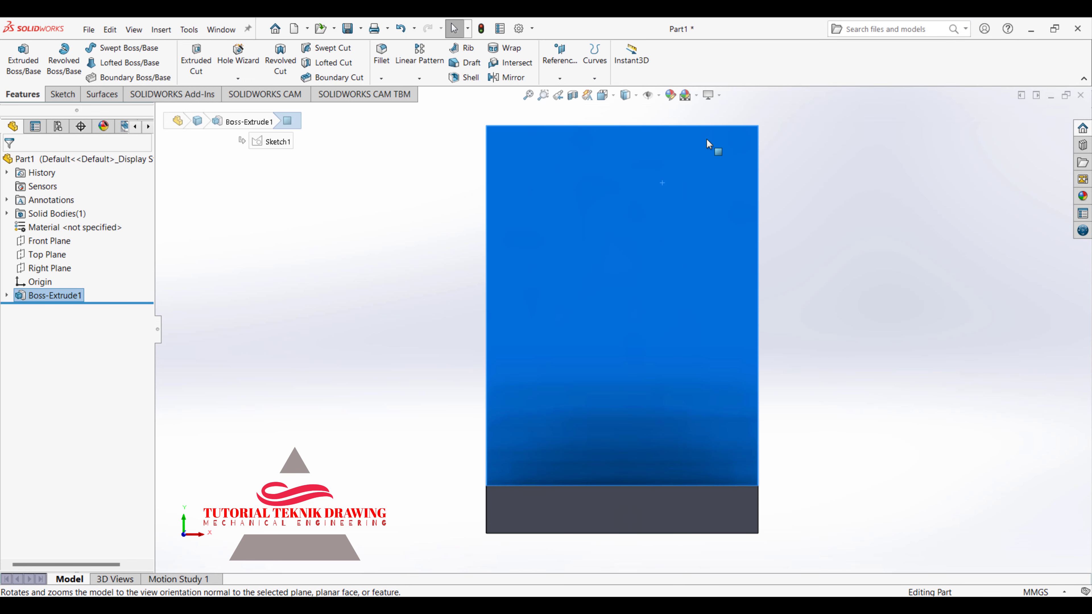
{"action": "left_click", "coordinate": [61, 94]}
{"action": "left_click", "coordinate": [129, 48]}
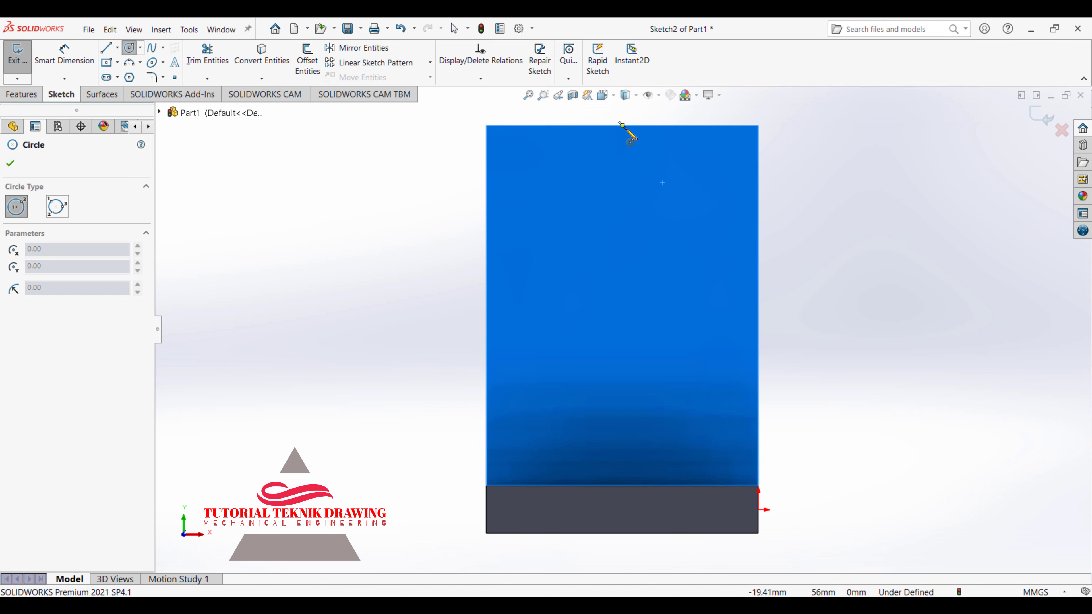
{"action": "left_click", "coordinate": [622, 125]}
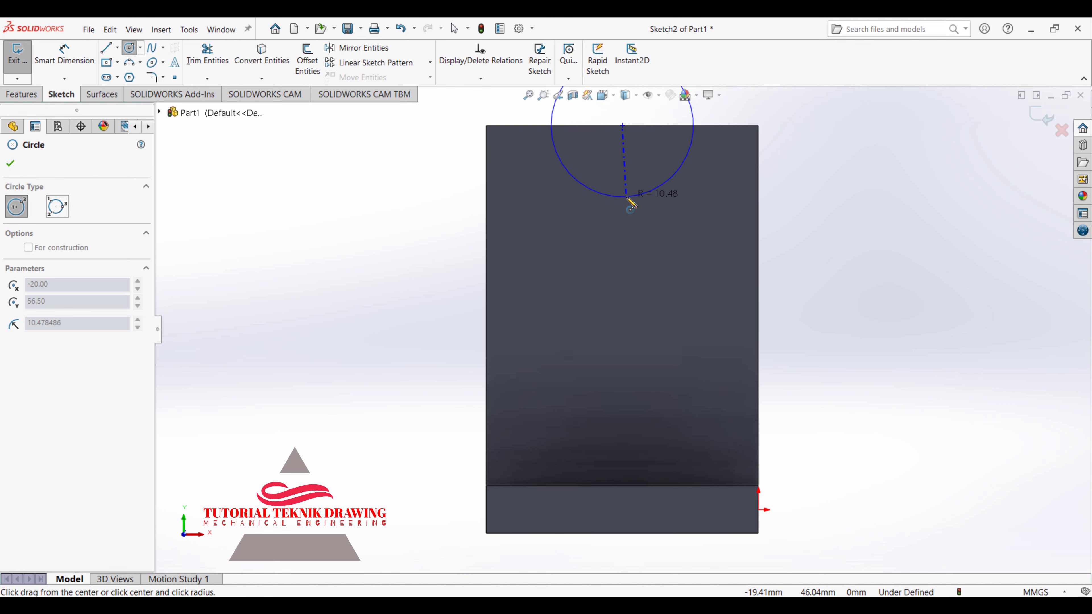
{"action": "left_click", "coordinate": [634, 196]}
{"action": "key", "text": "alt+Tab"}
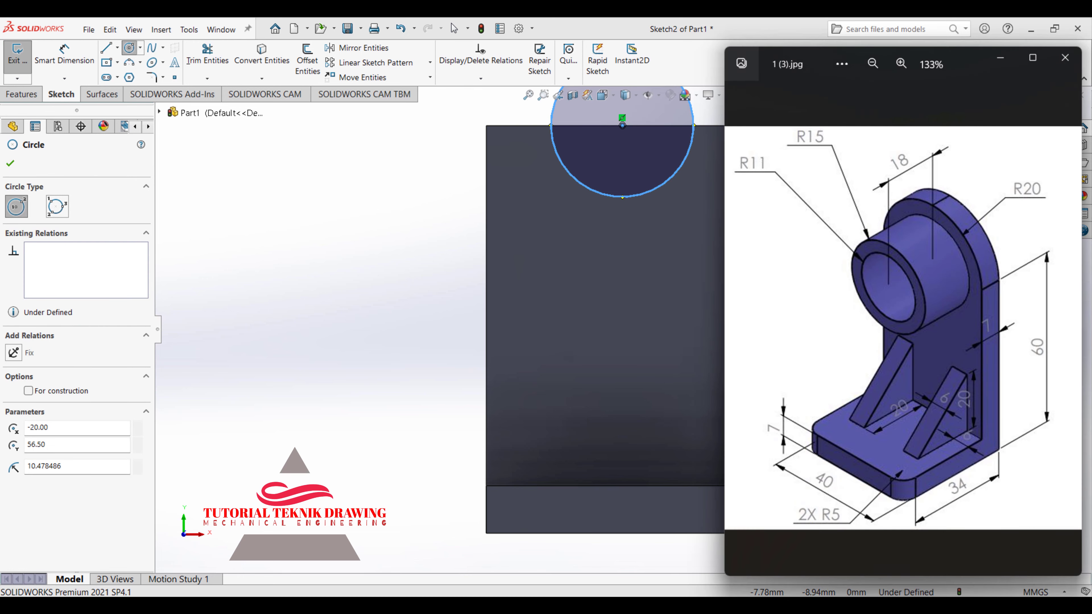
{"action": "key", "text": "alt+Tab"}
Dimension the circle's diameter to 40 mm, correcting an initial 10 mm entry.
{"action": "key", "text": "d"}
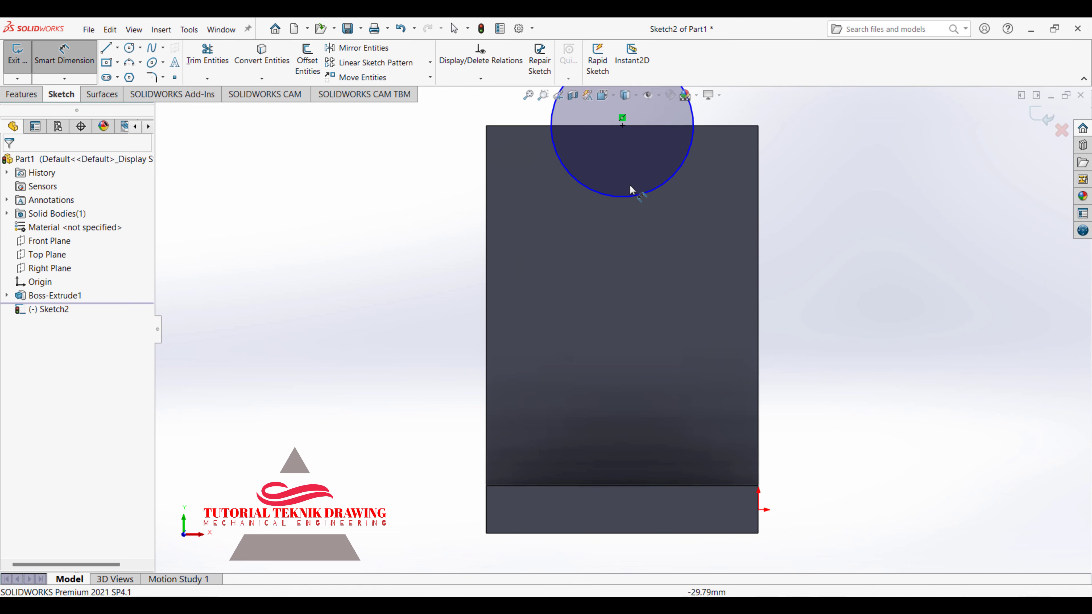
{"action": "left_click", "coordinate": [626, 198]}
{"action": "left_click", "coordinate": [611, 261]}
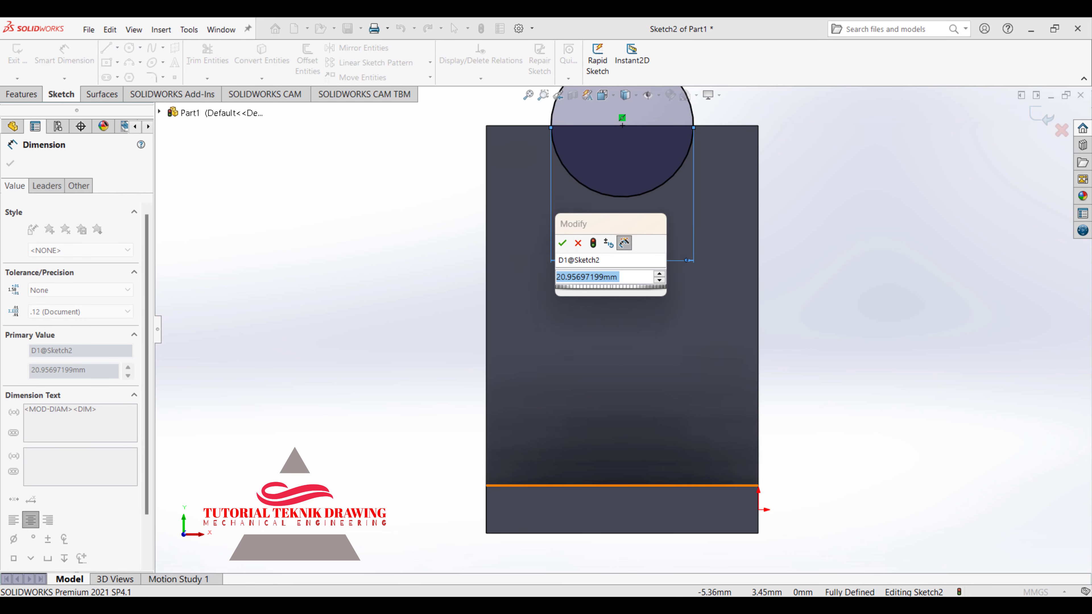
{"action": "key", "text": "alt+Tab"}
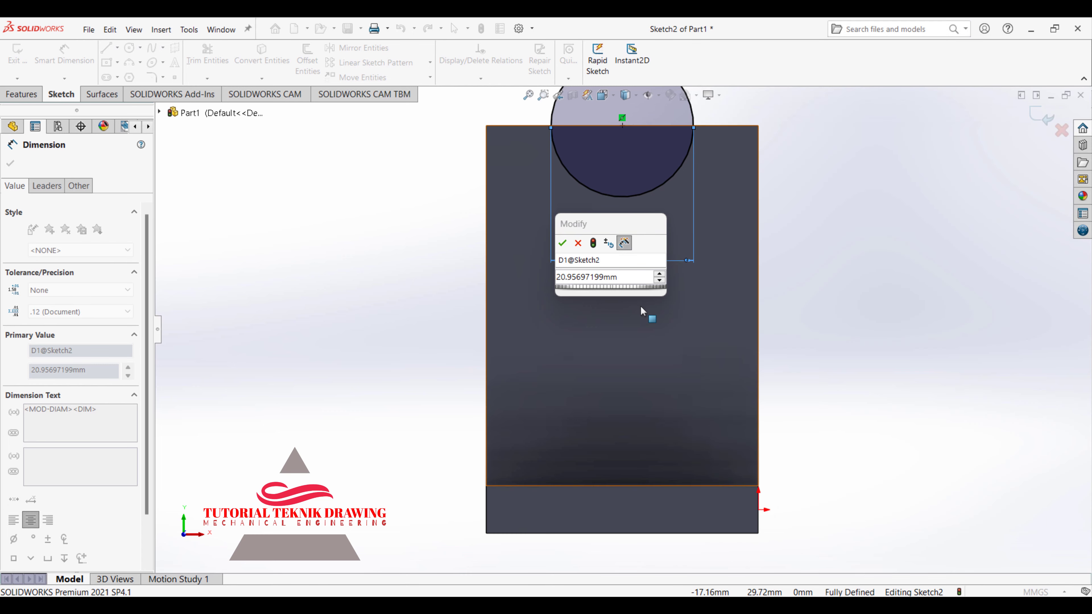
{"action": "left_click", "coordinate": [629, 282]}
{"action": "type", "text": "10"}
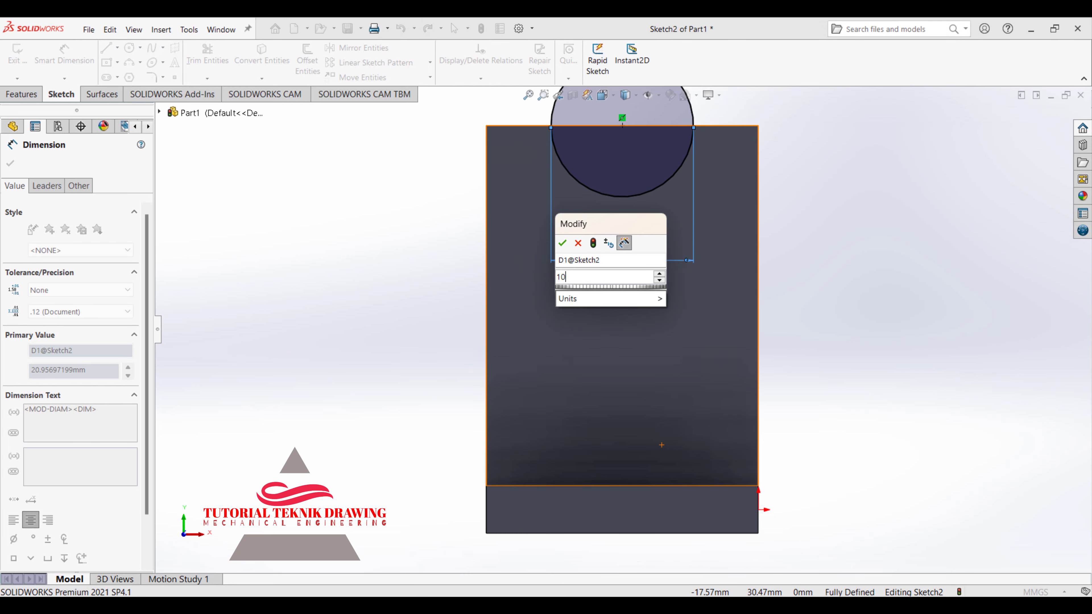
{"action": "key", "text": "Return"}
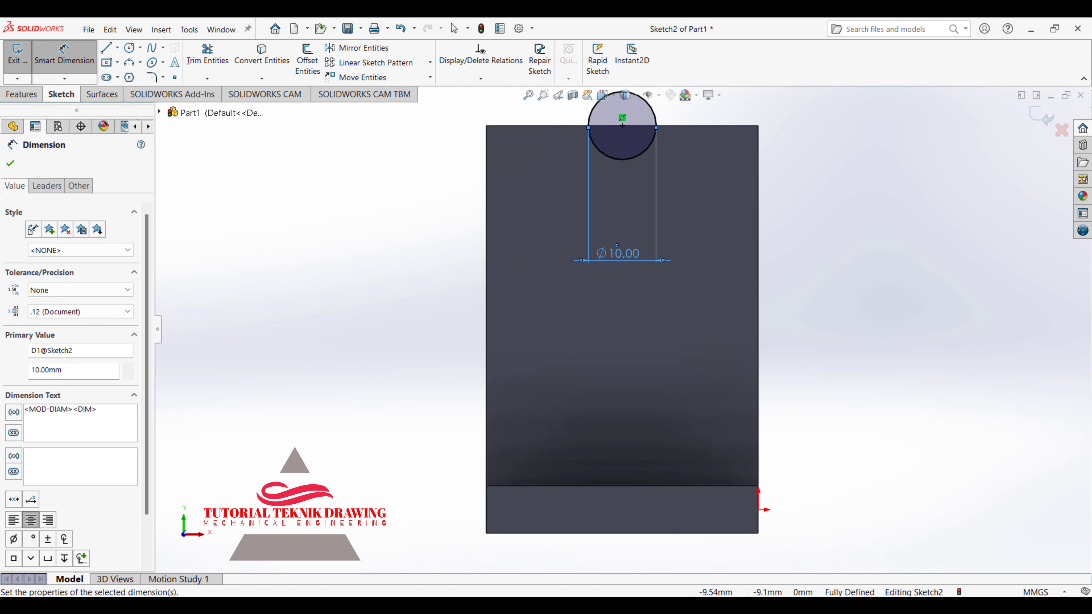
{"action": "key", "text": "alt+Tab"}
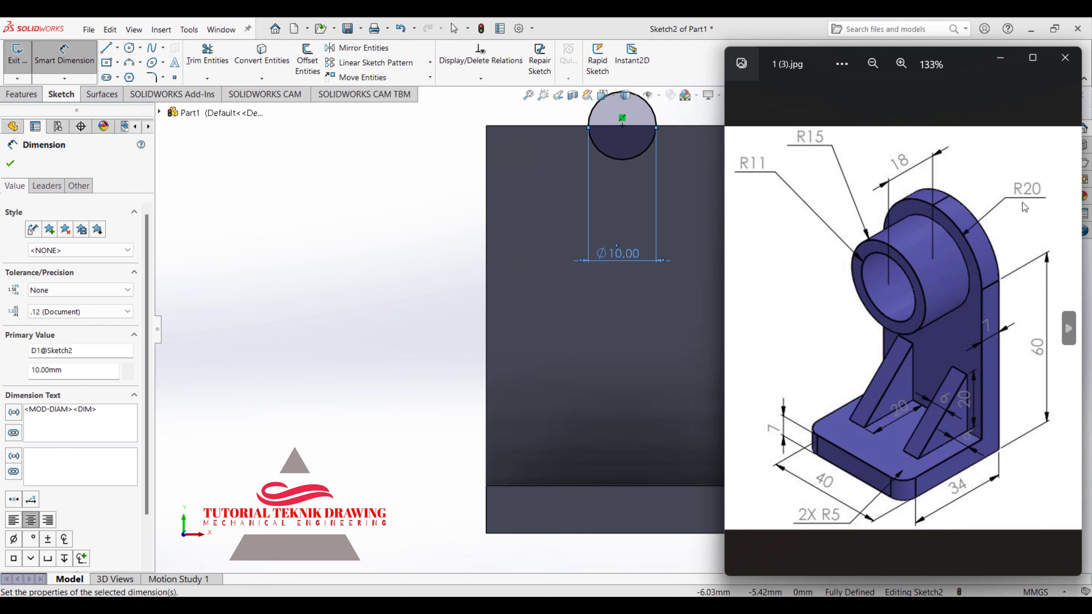
{"action": "mouse_move", "coordinate": [1025, 206]}
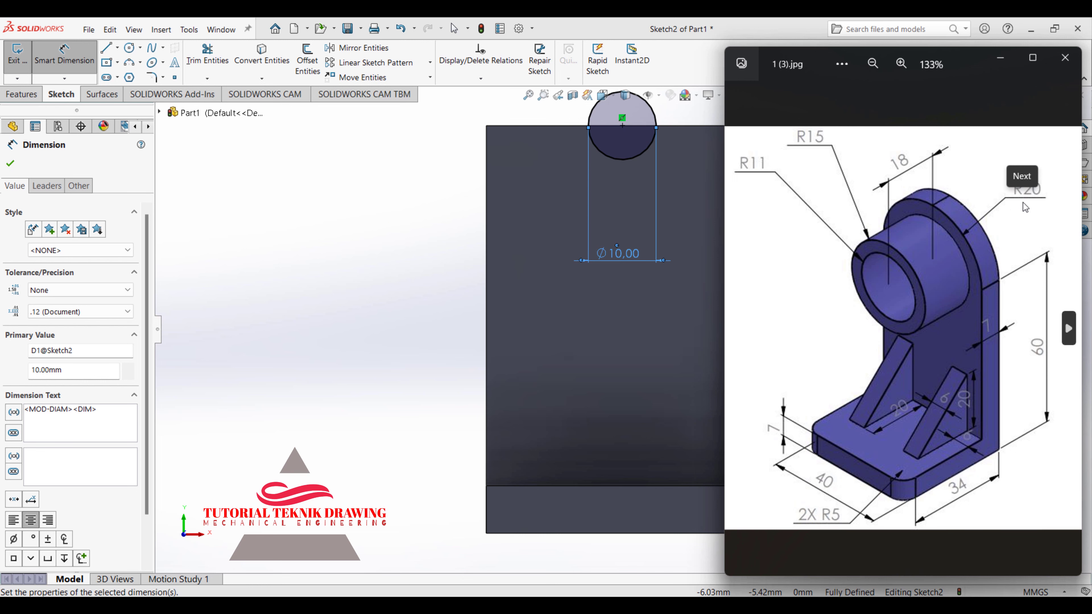
{"action": "double_click", "coordinate": [623, 249]}
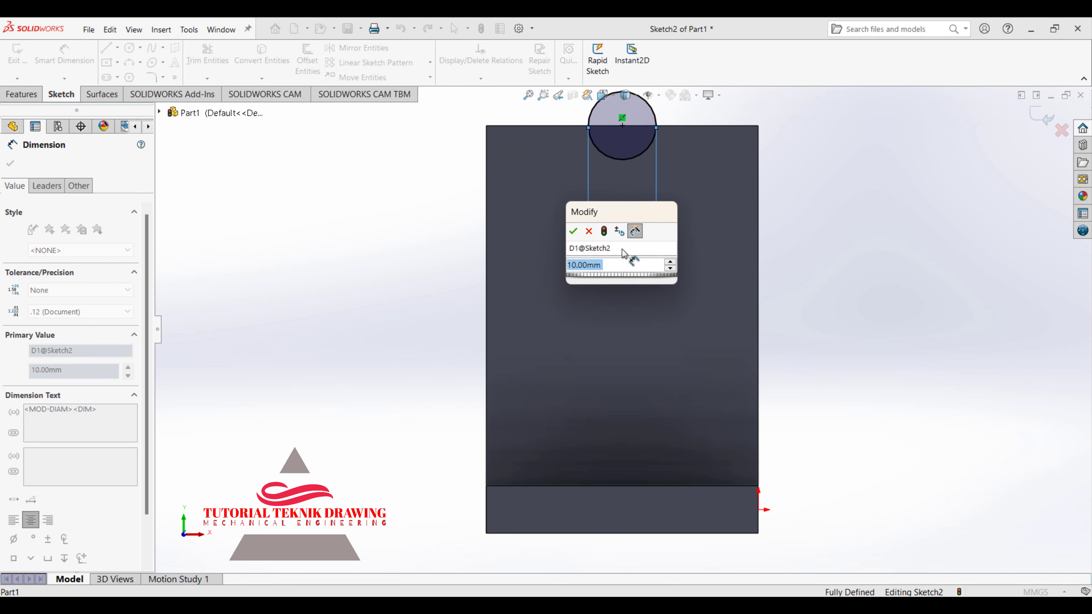
{"action": "type", "text": "40"}
{"action": "key", "text": "Return"}
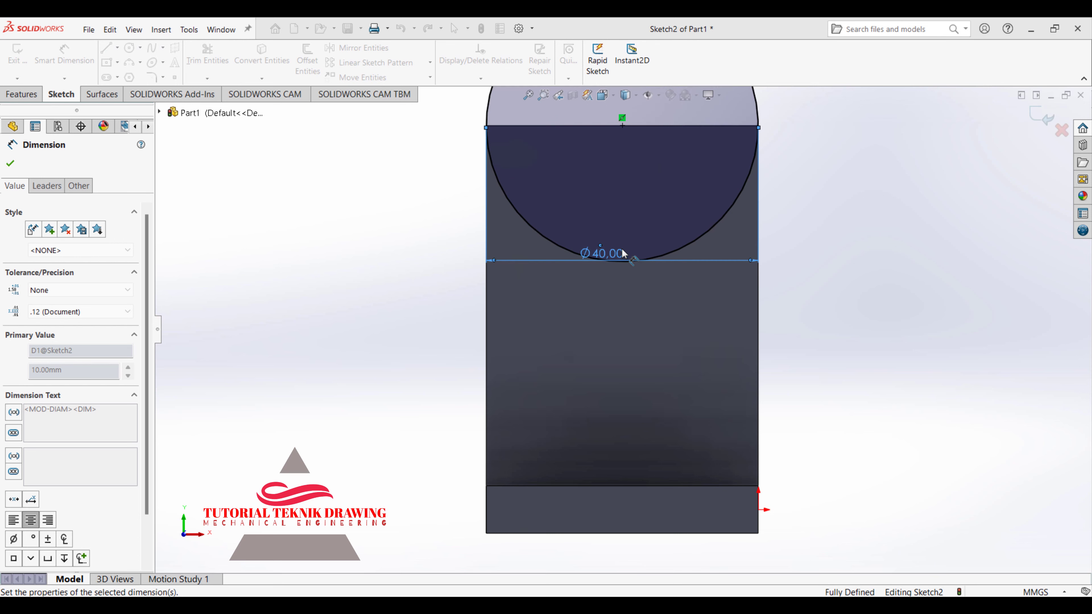
{"action": "key", "text": "alt+Tab"}
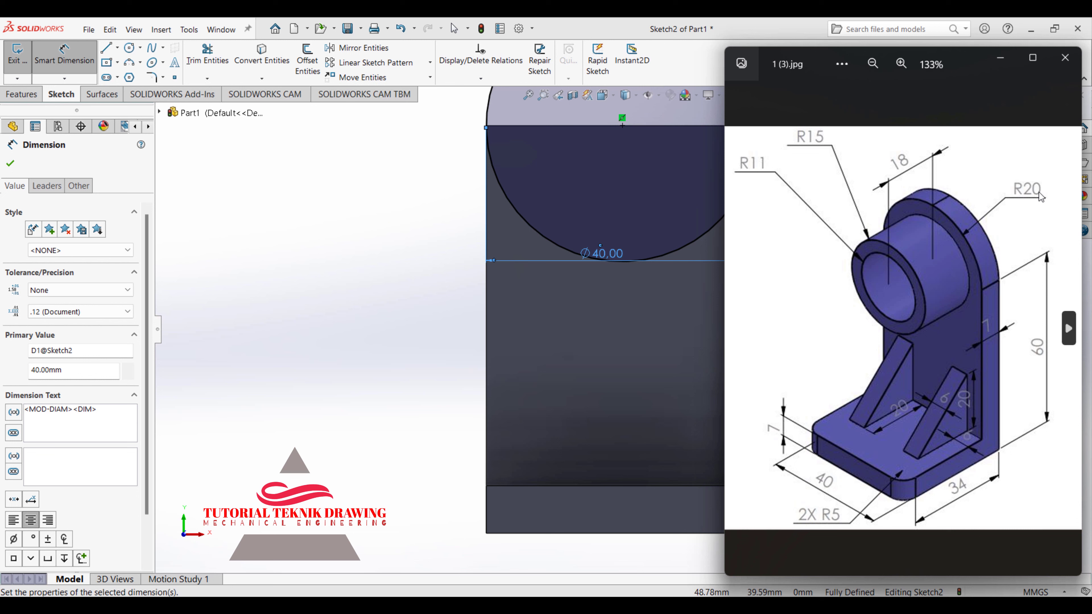
Undo a stray trim and convert the upright's top edge into a sketch line.
{"action": "left_click", "coordinate": [11, 164]}
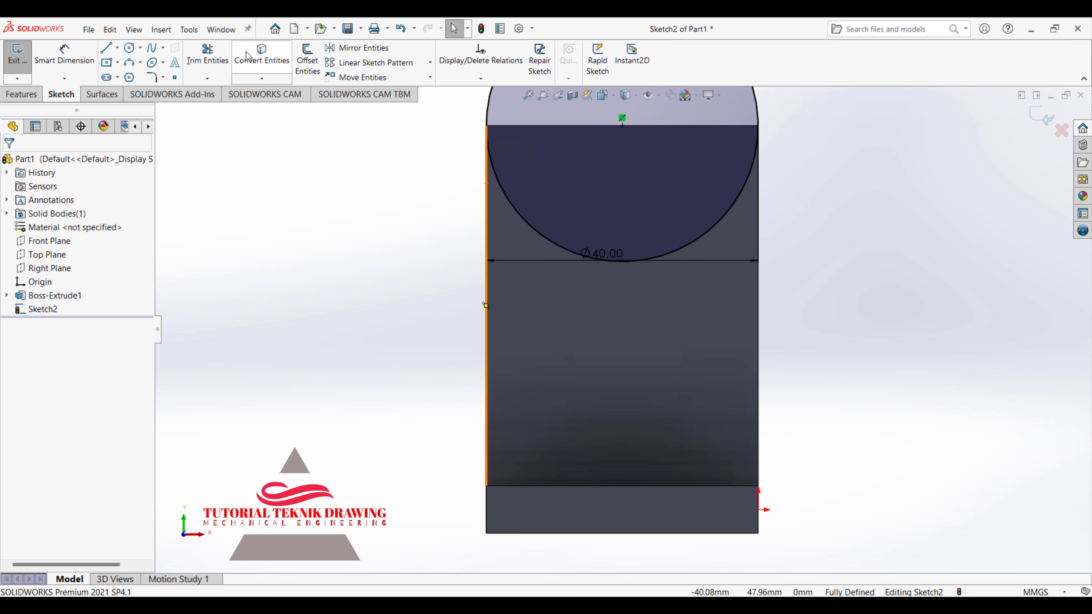
{"action": "left_click", "coordinate": [207, 56]}
{"action": "left_click", "coordinate": [539, 235]}
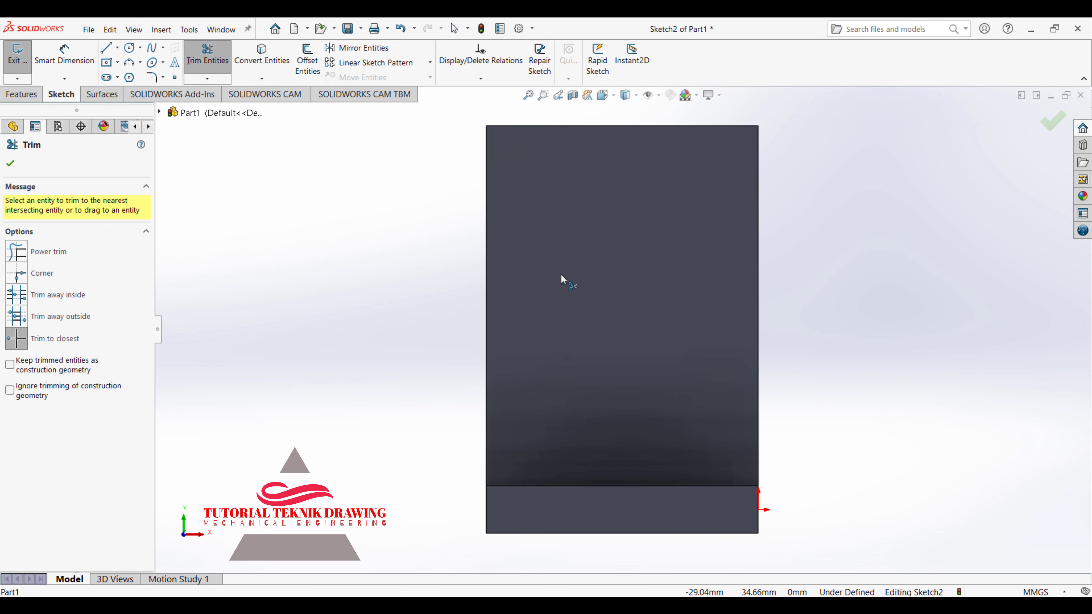
{"action": "key", "text": "ctrl+z"}
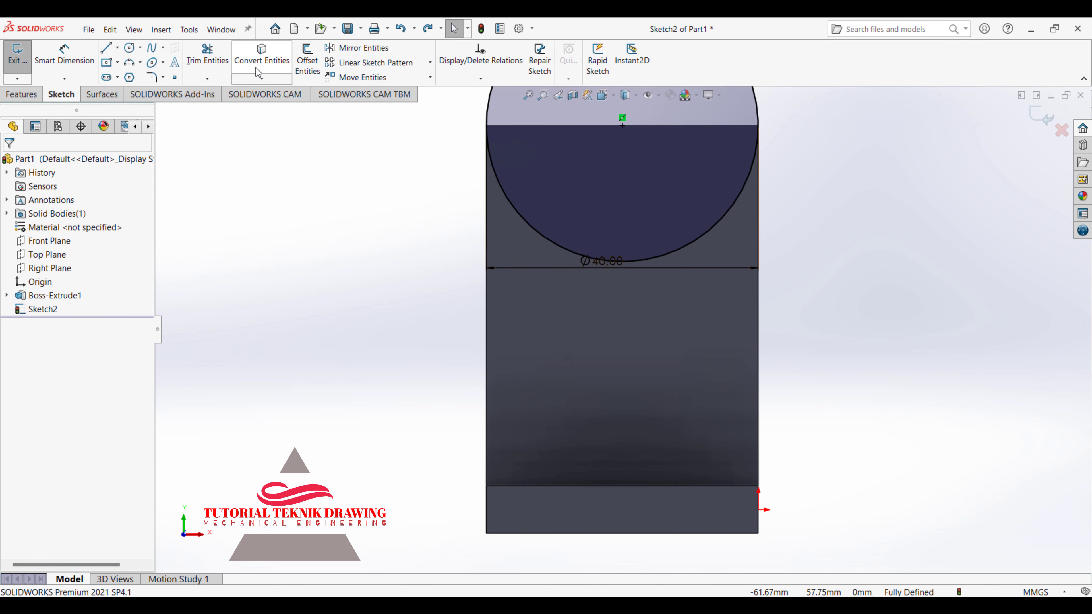
{"action": "left_click", "coordinate": [266, 56]}
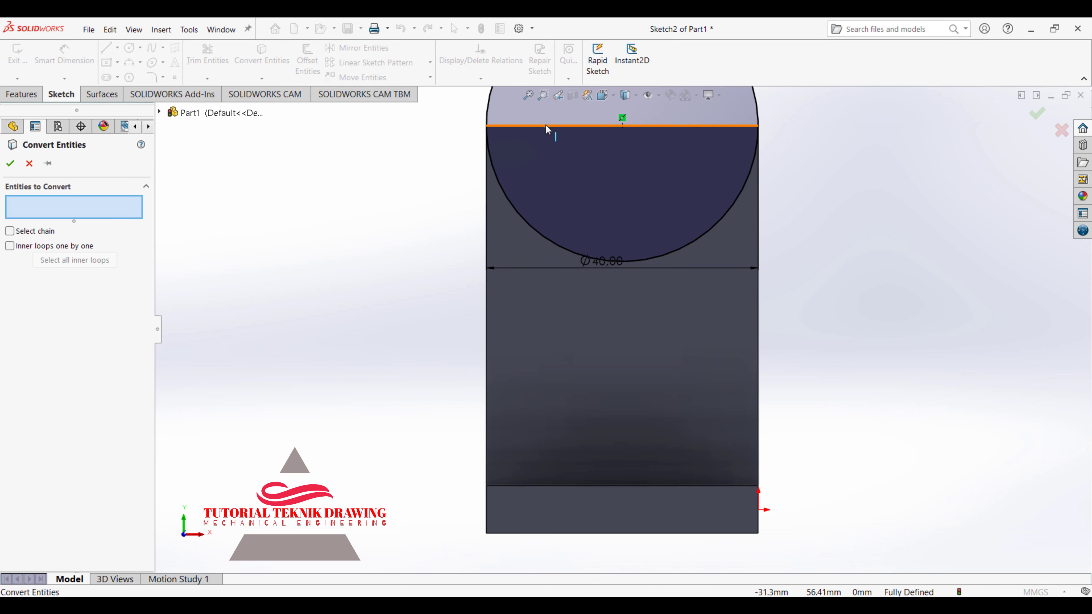
{"action": "left_click", "coordinate": [547, 125]}
{"action": "left_click", "coordinate": [11, 167]}
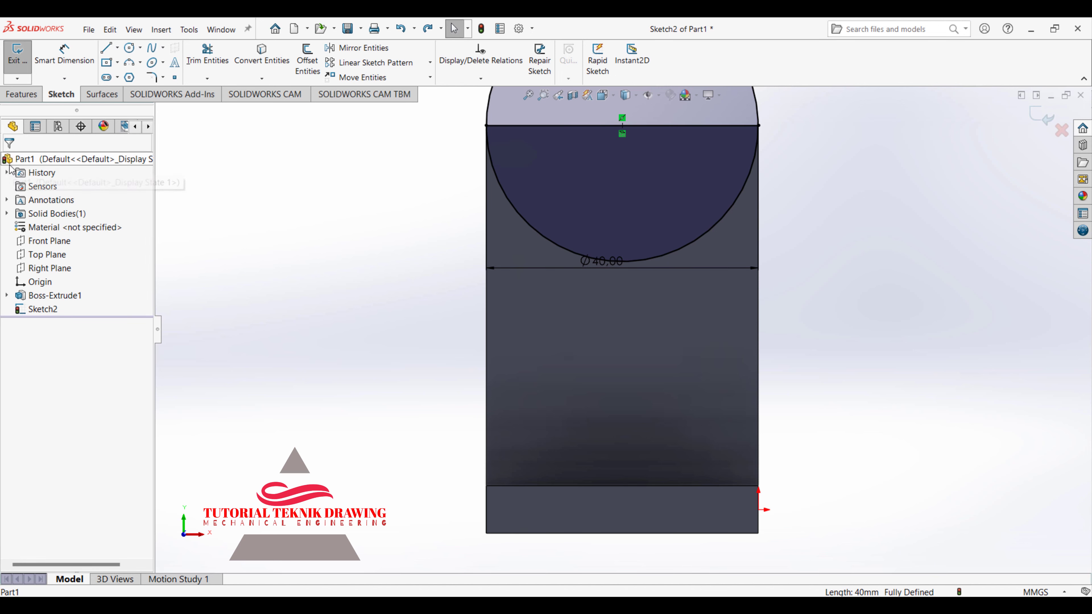
Trim away the circle's lower arc, leaving a half-round cap on the upright's top edge.
{"action": "left_click", "coordinate": [207, 56]}
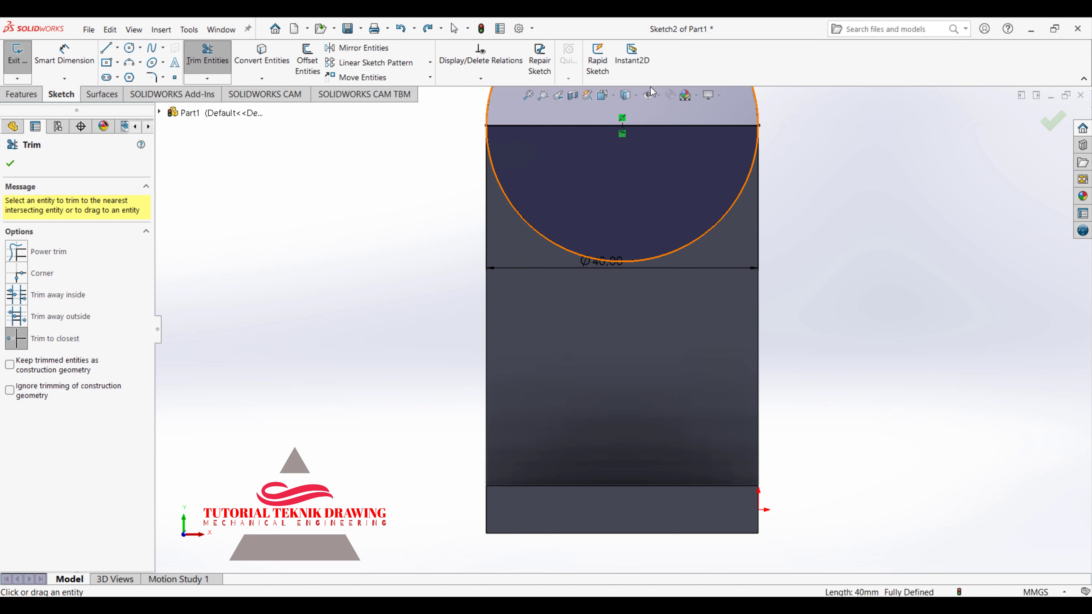
{"action": "left_click", "coordinate": [519, 215]}
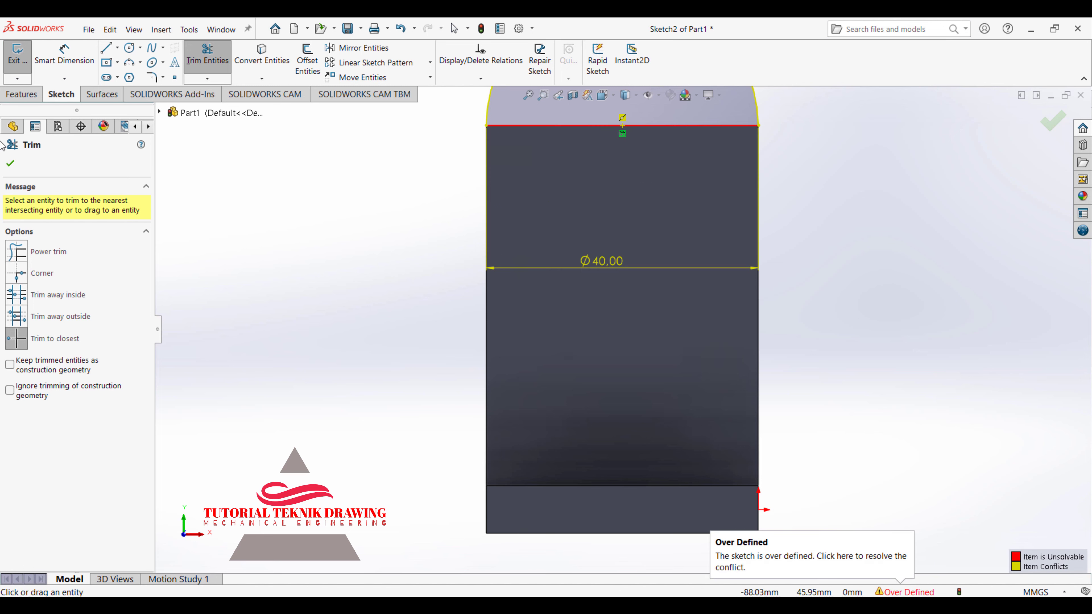
{"action": "left_click", "coordinate": [10, 163]}
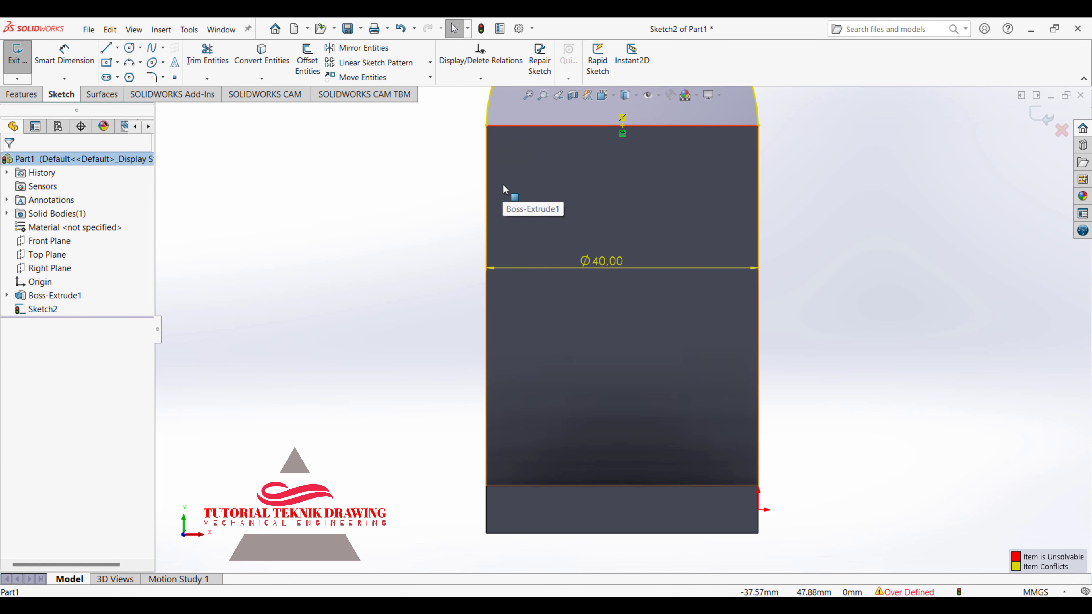
{"action": "left_click", "coordinate": [24, 95]}
Extrude the semicircular cap sketch 7 mm Blind as Boss-Extrude2.
{"action": "left_click", "coordinate": [23, 57]}
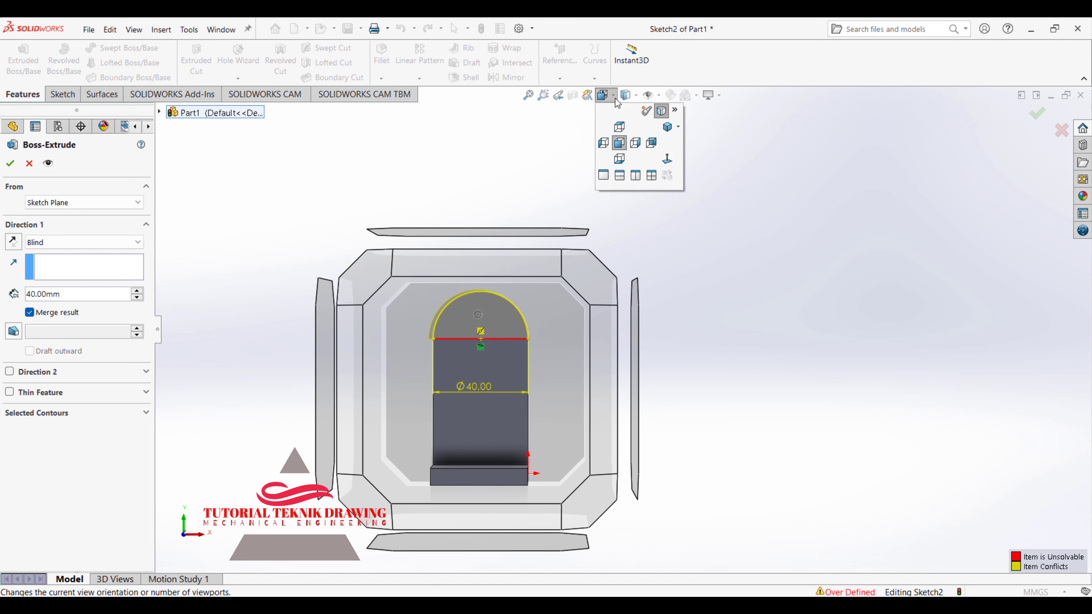
{"action": "left_click", "coordinate": [610, 99]}
{"action": "left_click", "coordinate": [668, 128]}
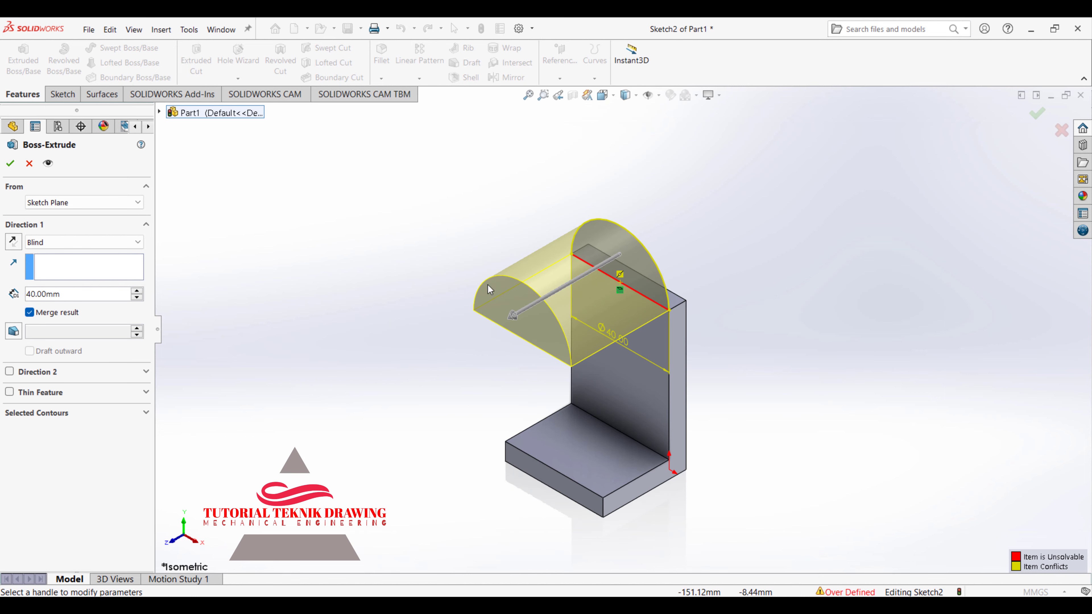
{"action": "left_click_drag", "start_coordinate": [515, 320], "coordinate": [650, 237]}
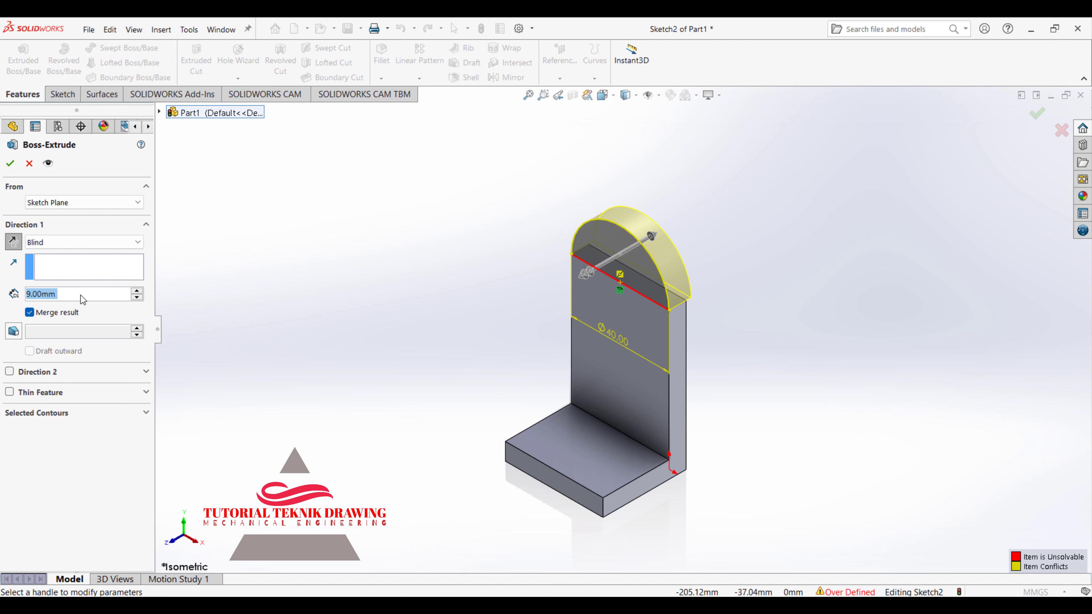
{"action": "type", "text": "7mm"}
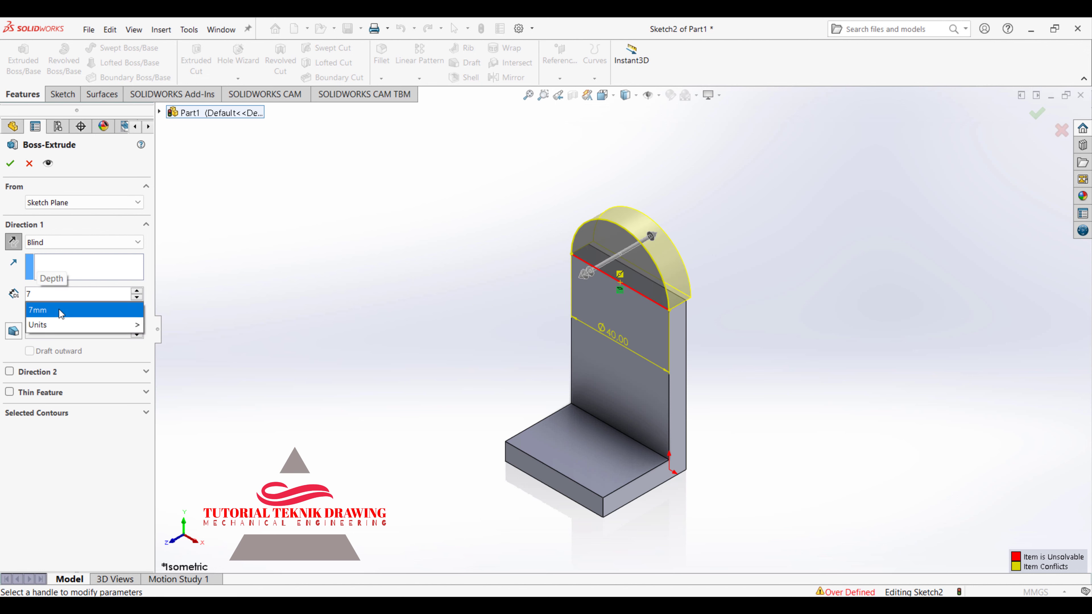
{"action": "left_click", "coordinate": [11, 163]}
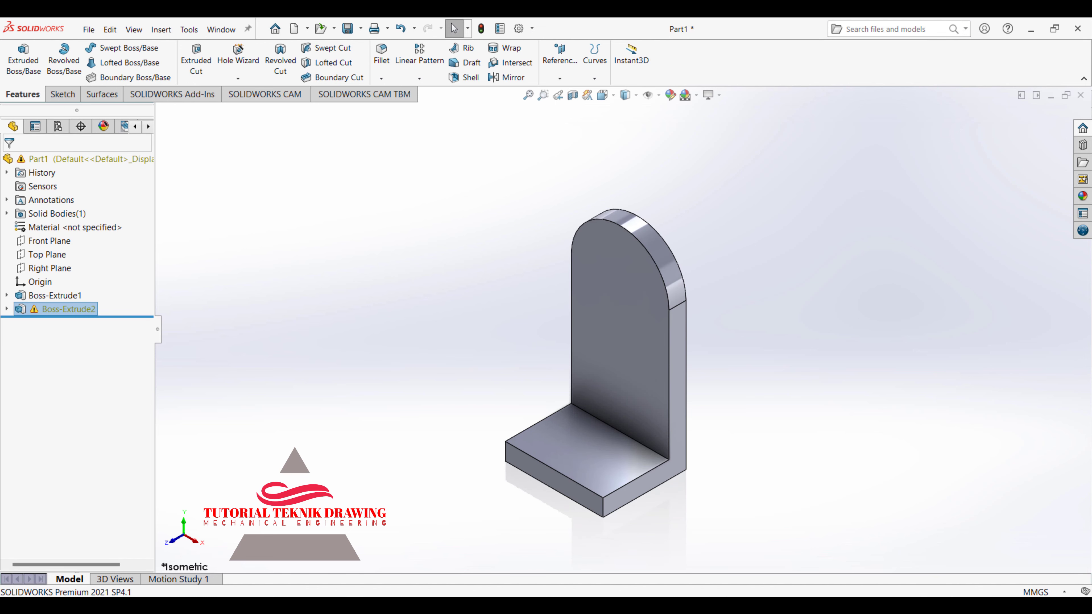
{"action": "key", "text": "alt+Tab"}
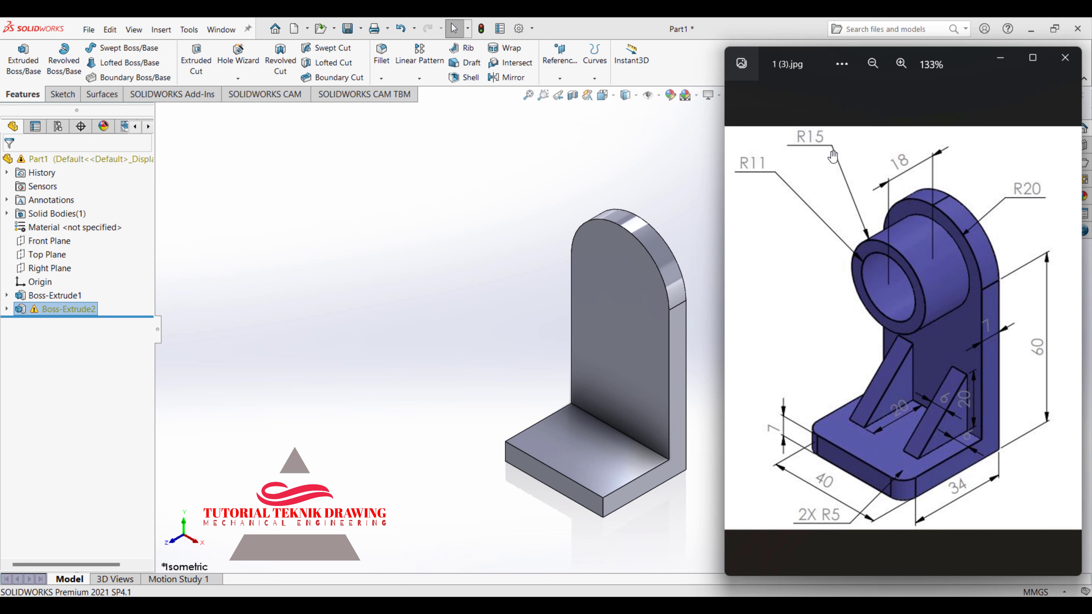
{"action": "key", "text": "alt+Tab"}
{"action": "left_click", "coordinate": [585, 256]}
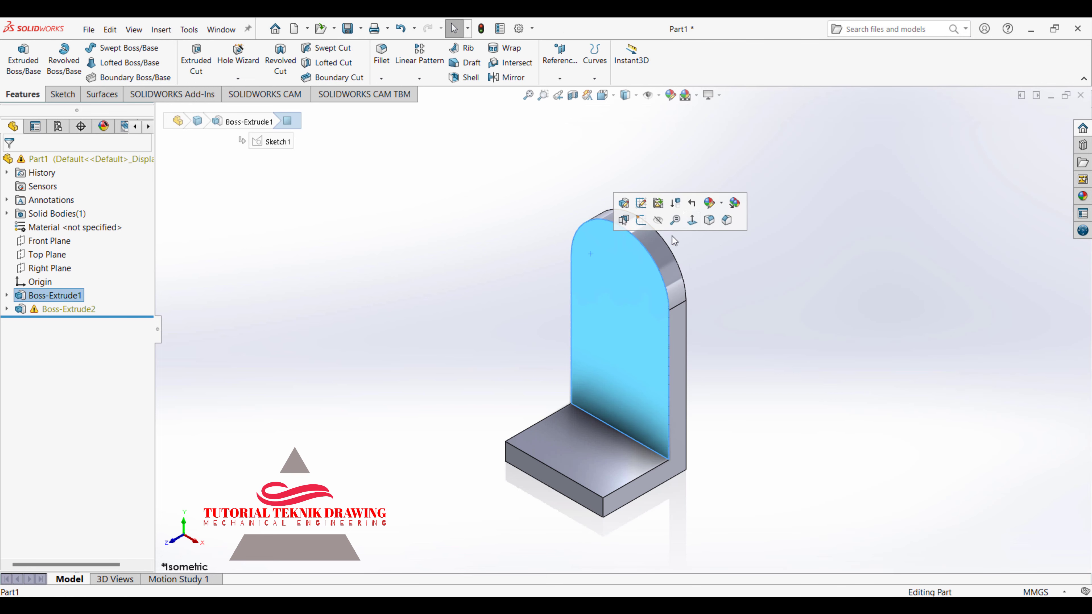
Turn the view normal to the upright plate's front face and start a new sketch.
{"action": "left_click", "coordinate": [695, 222]}
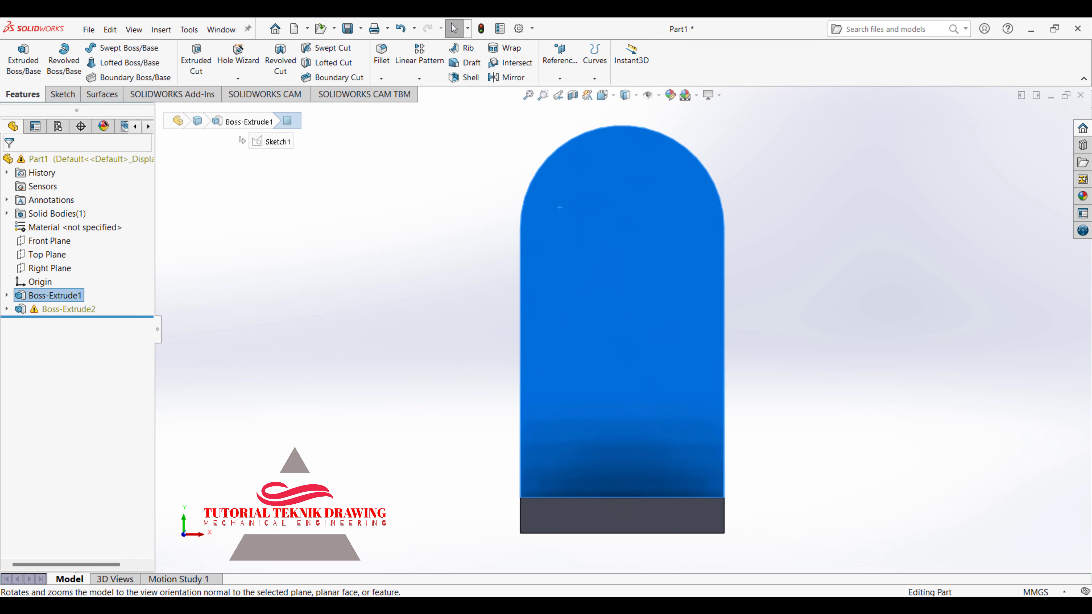
{"action": "key", "text": "alt+Tab"}
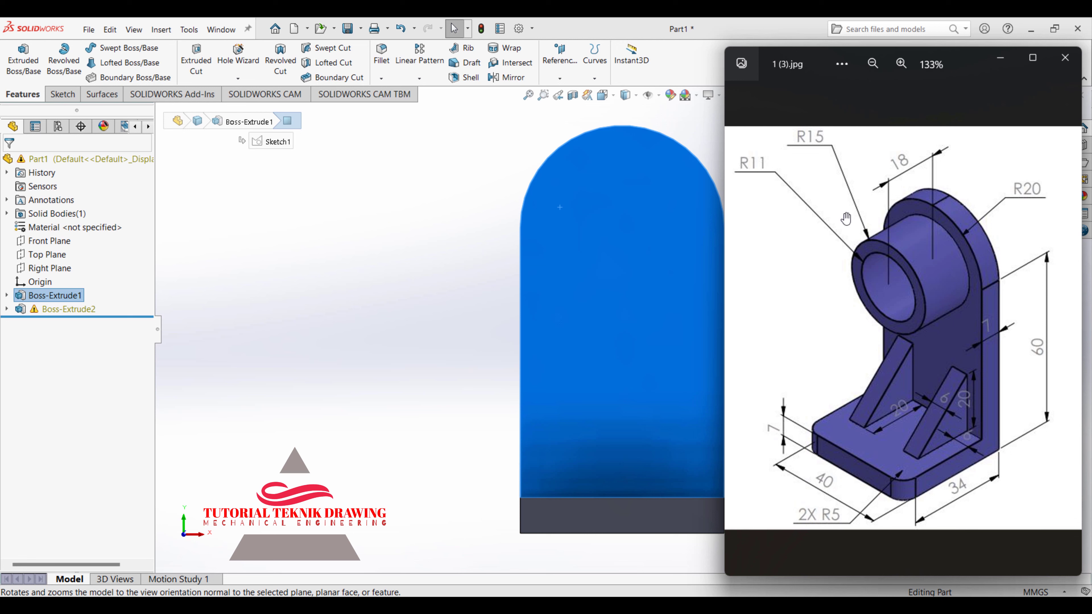
{"action": "mouse_move", "coordinate": [770, 181]}
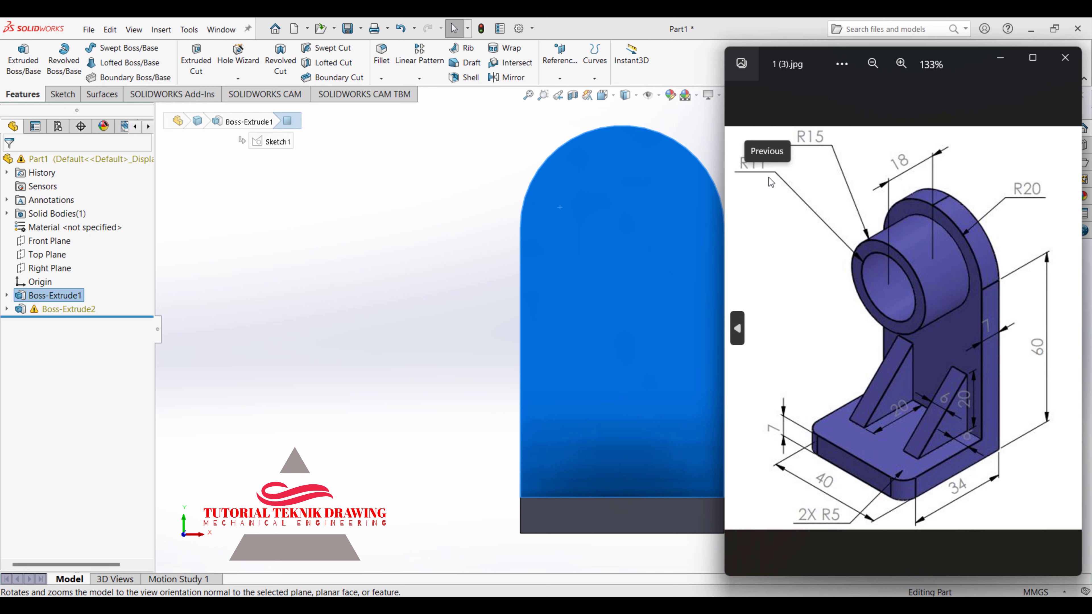
{"action": "left_click", "coordinate": [455, 207]}
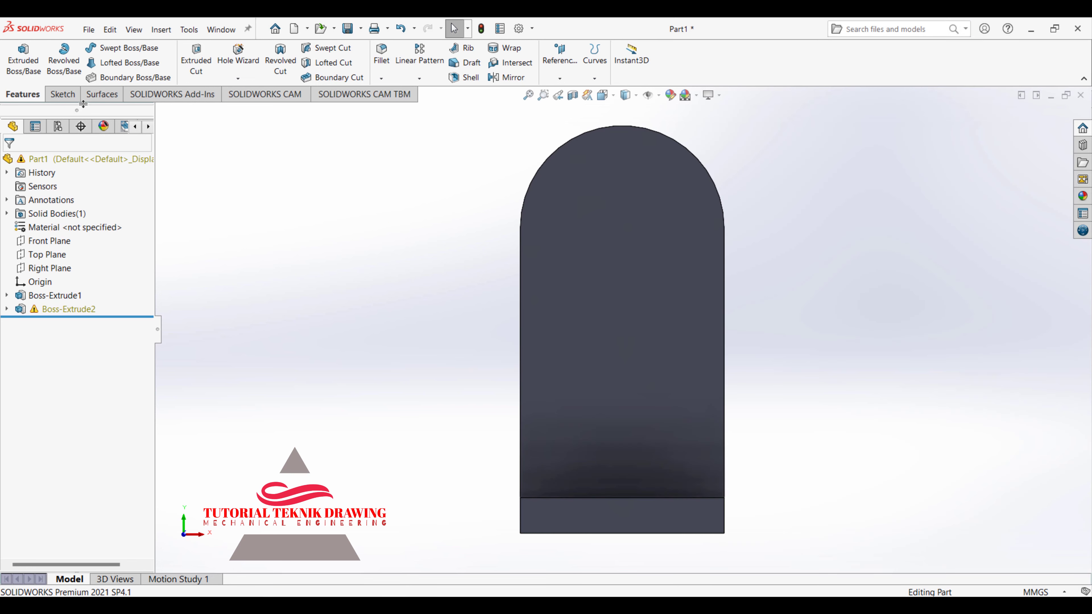
{"action": "left_click", "coordinate": [62, 94]}
On the plate's front face, draw two concentric circles centred on the arch centre.
{"action": "left_click", "coordinate": [129, 49]}
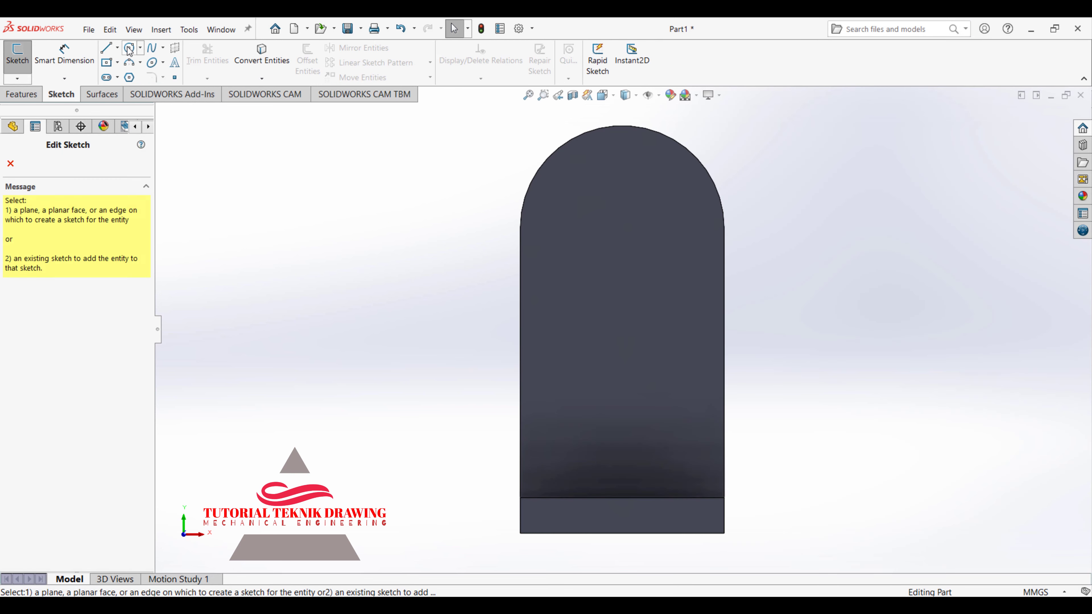
{"action": "left_click", "coordinate": [626, 138]}
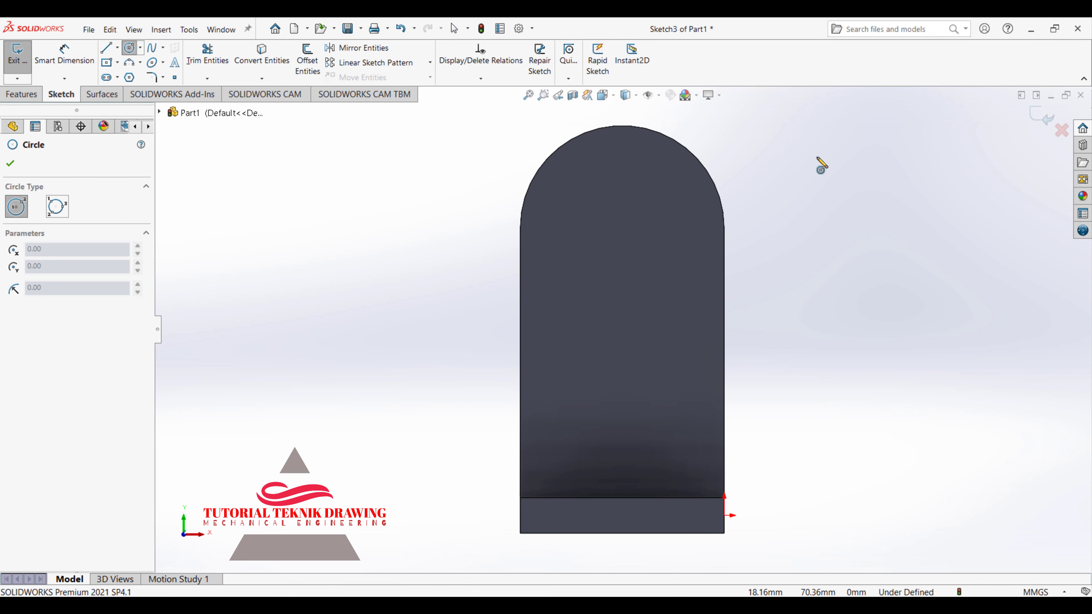
{"action": "left_click", "coordinate": [10, 163]}
{"action": "left_click", "coordinate": [624, 226]}
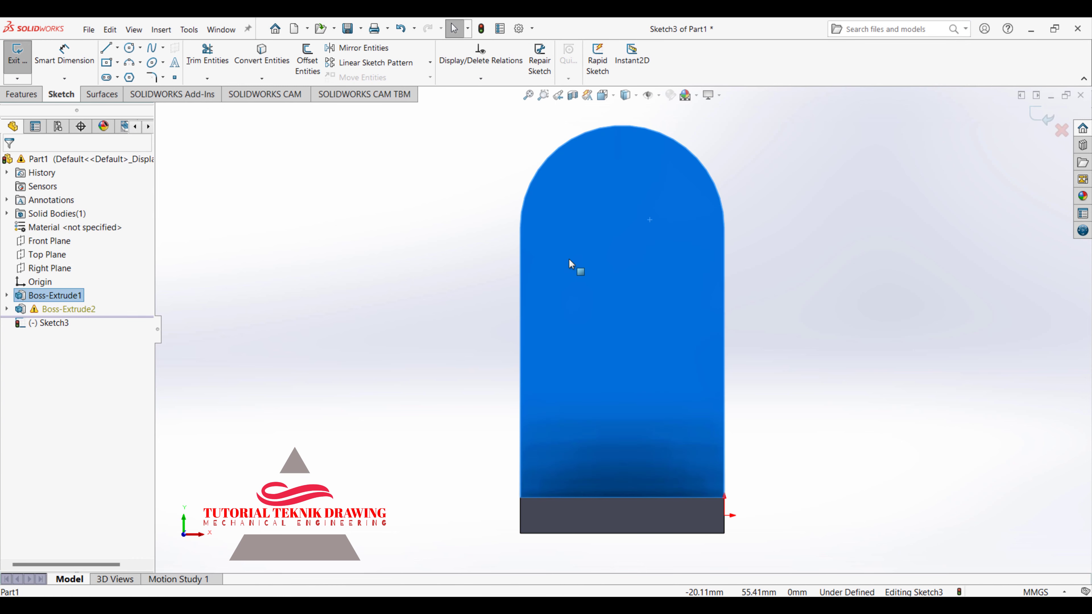
{"action": "left_click", "coordinate": [129, 49]}
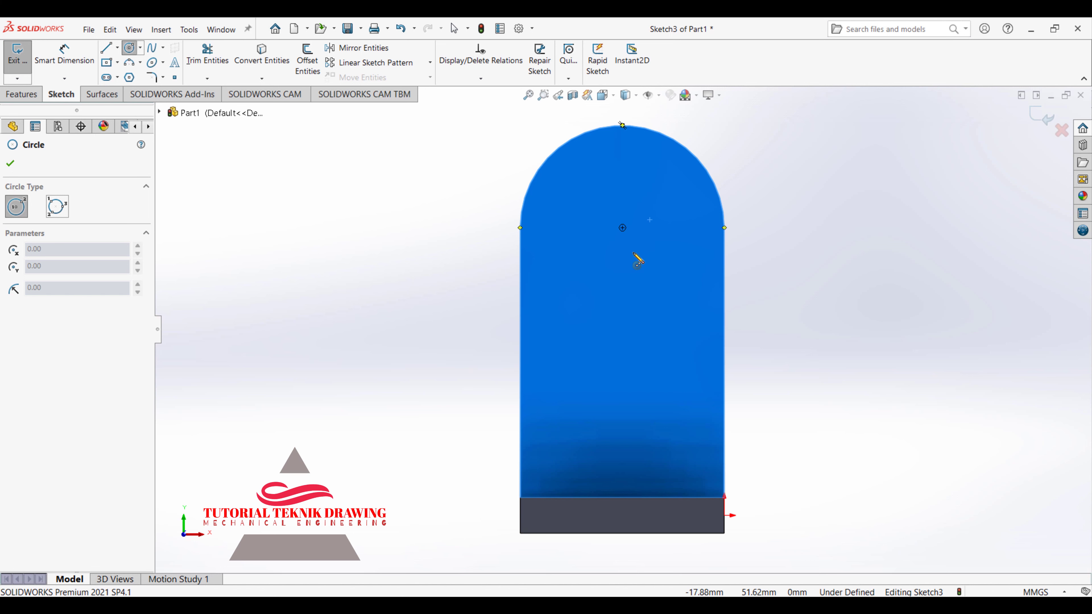
{"action": "left_click", "coordinate": [622, 228]}
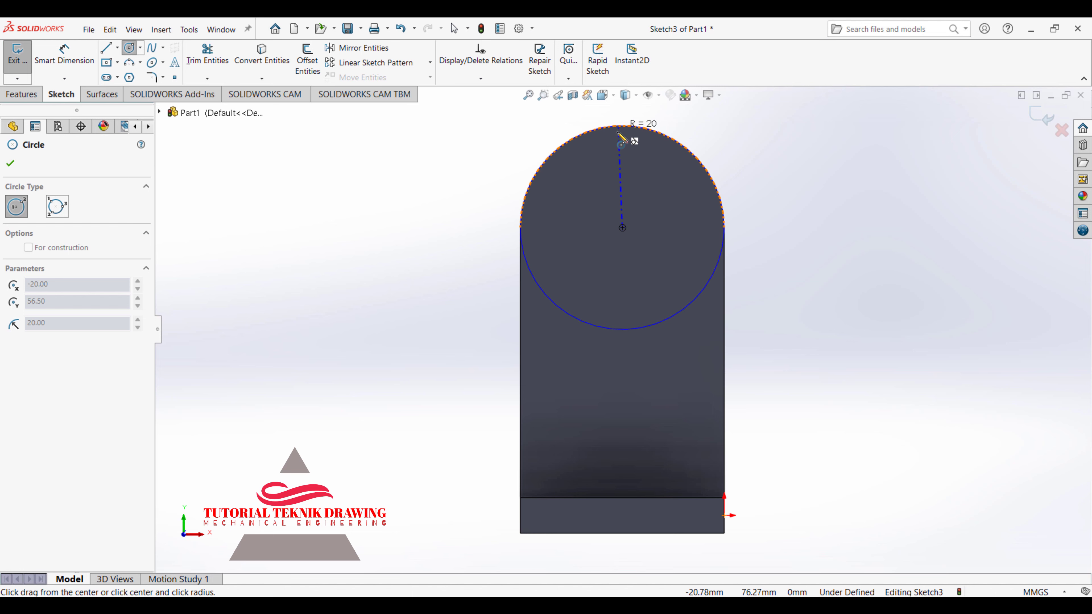
{"action": "left_click", "coordinate": [631, 179]}
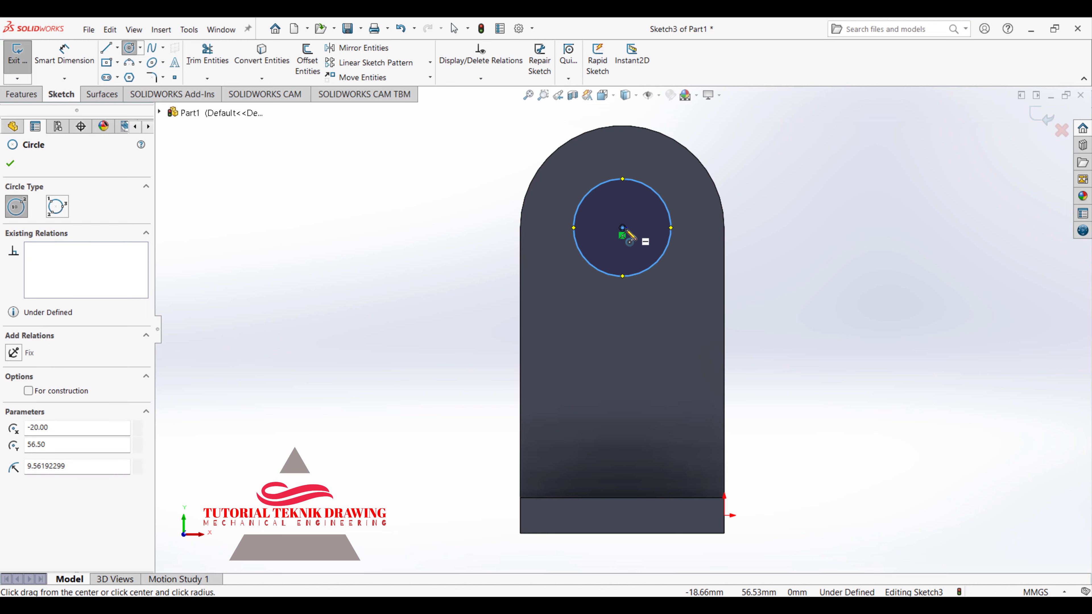
{"action": "left_click", "coordinate": [622, 228]}
{"action": "left_click", "coordinate": [628, 155]}
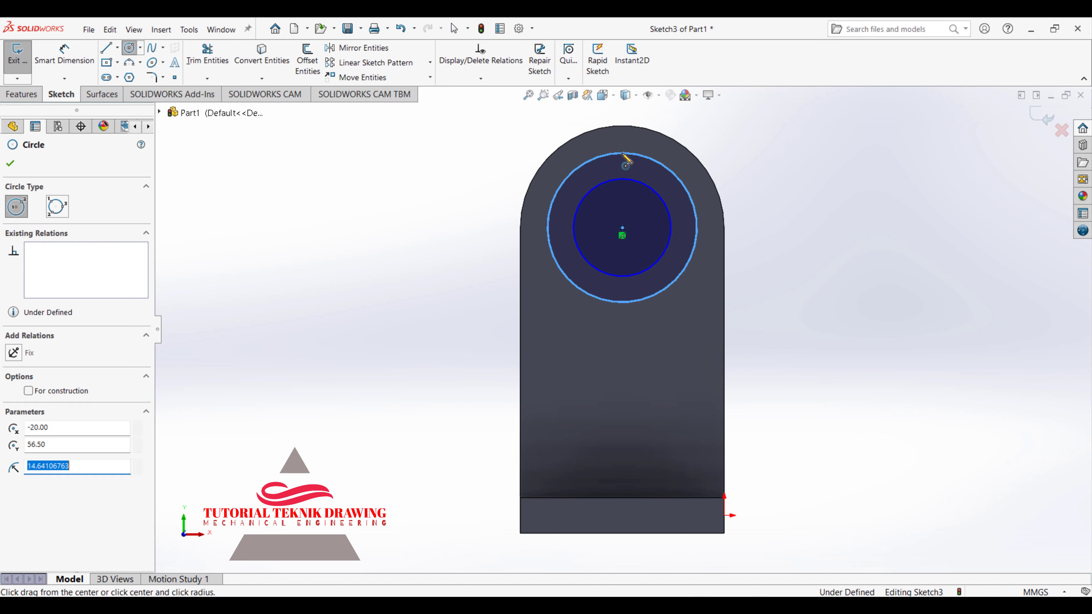
Dimension the circles to diameters 22 mm and 30 mm.
{"action": "left_click", "coordinate": [65, 56]}
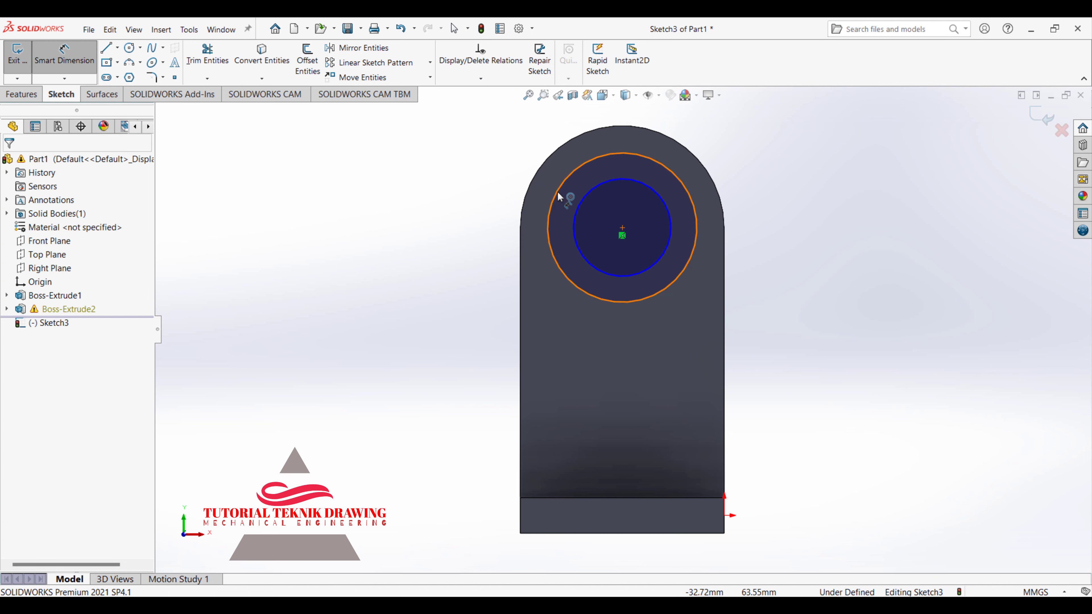
{"action": "left_click", "coordinate": [534, 202]}
{"action": "left_click", "coordinate": [448, 223]}
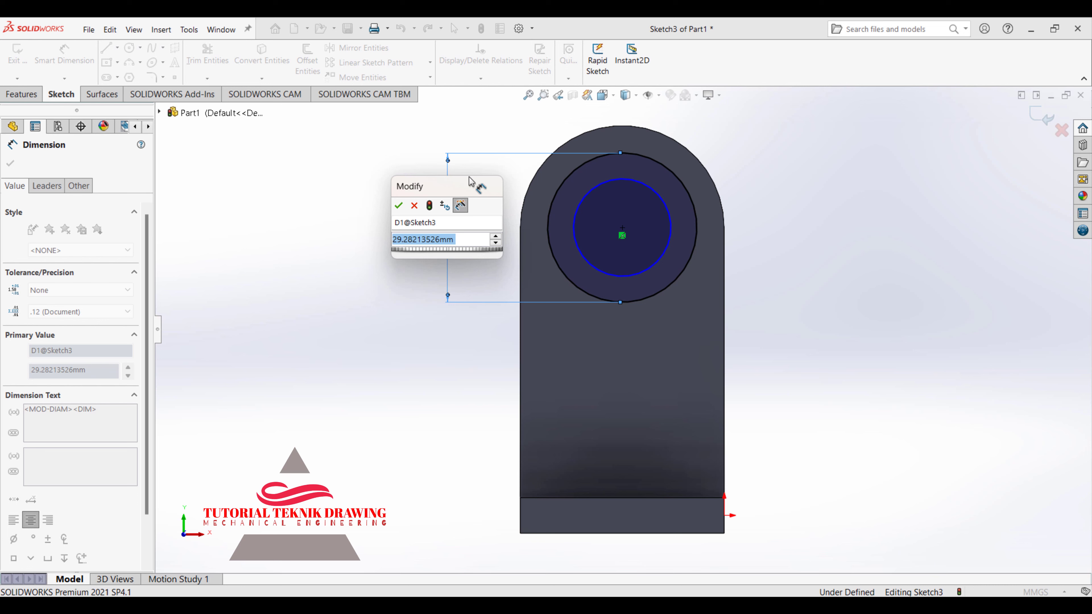
{"action": "type", "text": "22"}
{"action": "key", "text": "Return"}
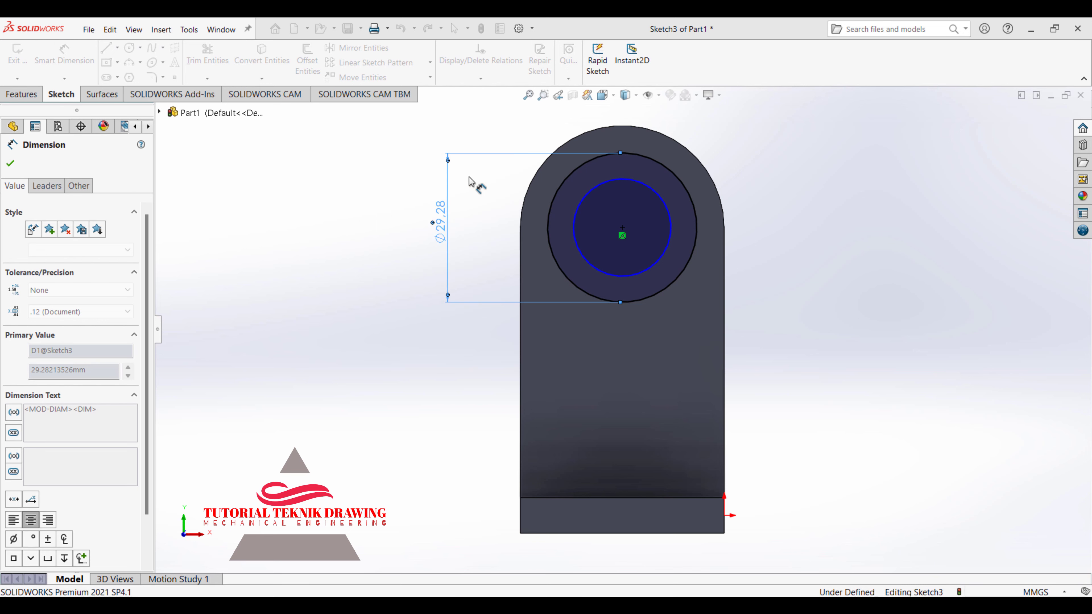
{"action": "key", "text": "alt+Tab"}
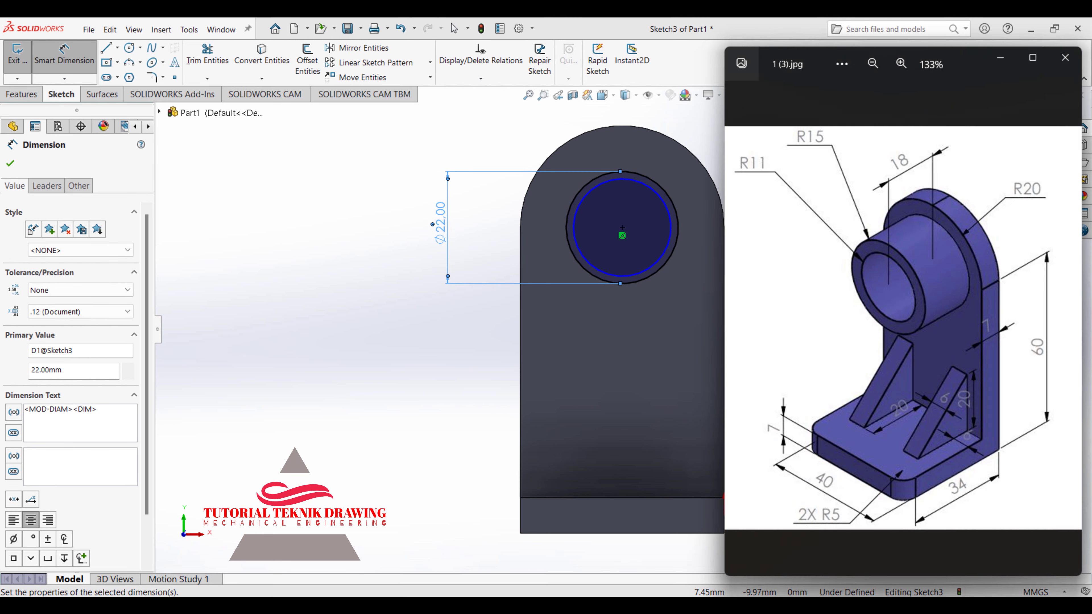
{"action": "key", "text": "alt+Tab"}
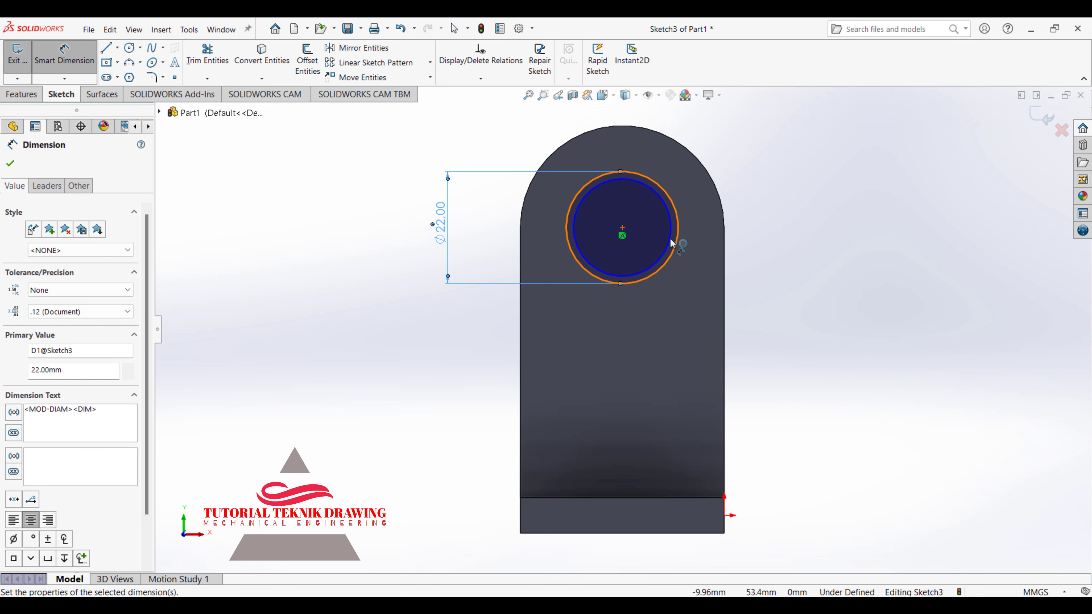
{"action": "left_click", "coordinate": [669, 241]}
{"action": "left_click", "coordinate": [694, 282]}
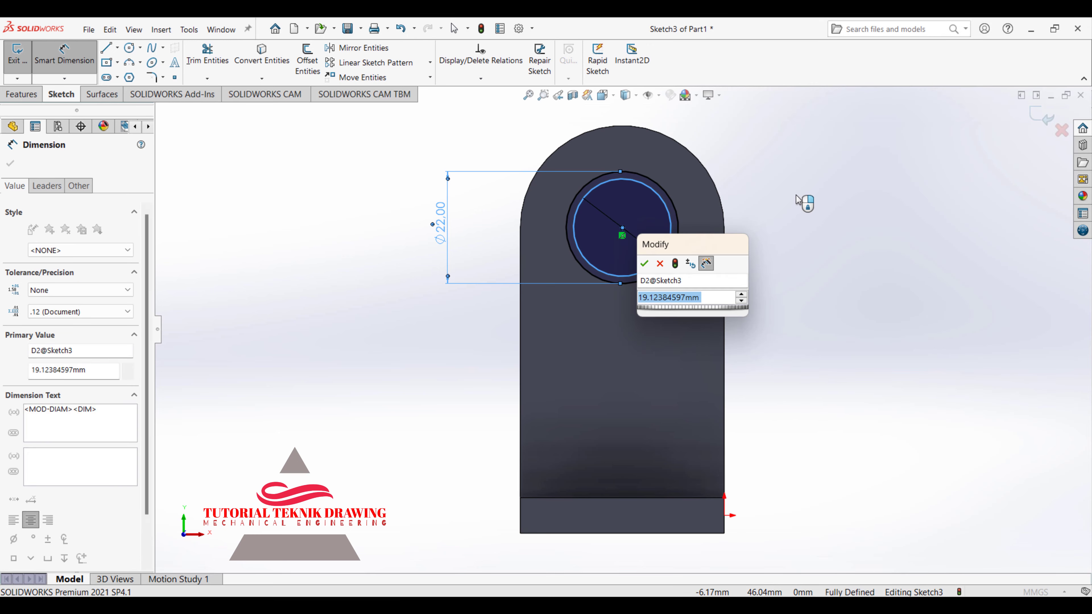
{"action": "type", "text": "30"}
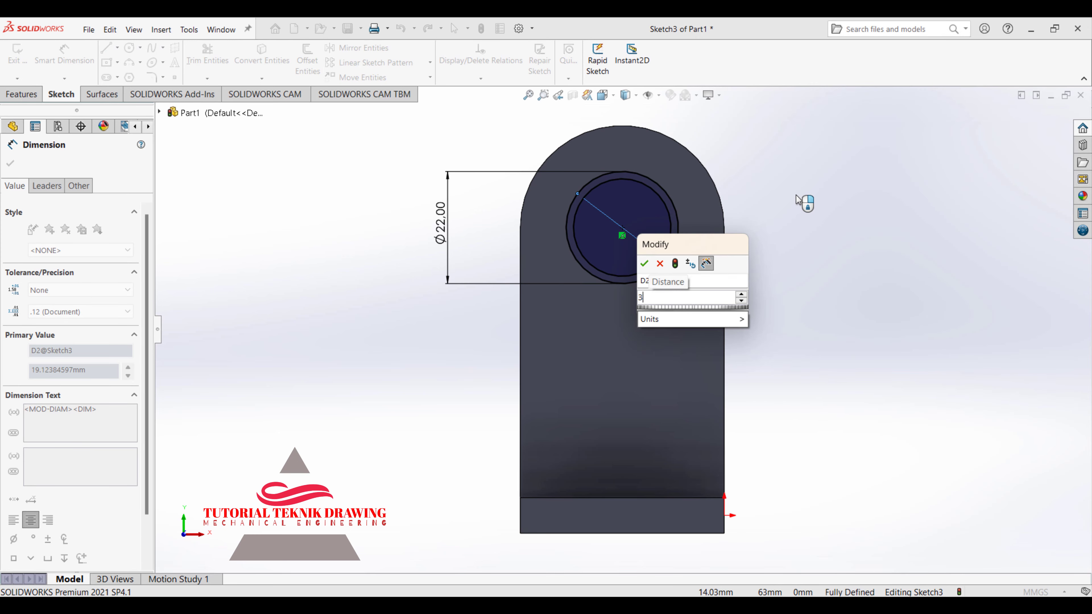
{"action": "key", "text": "Return"}
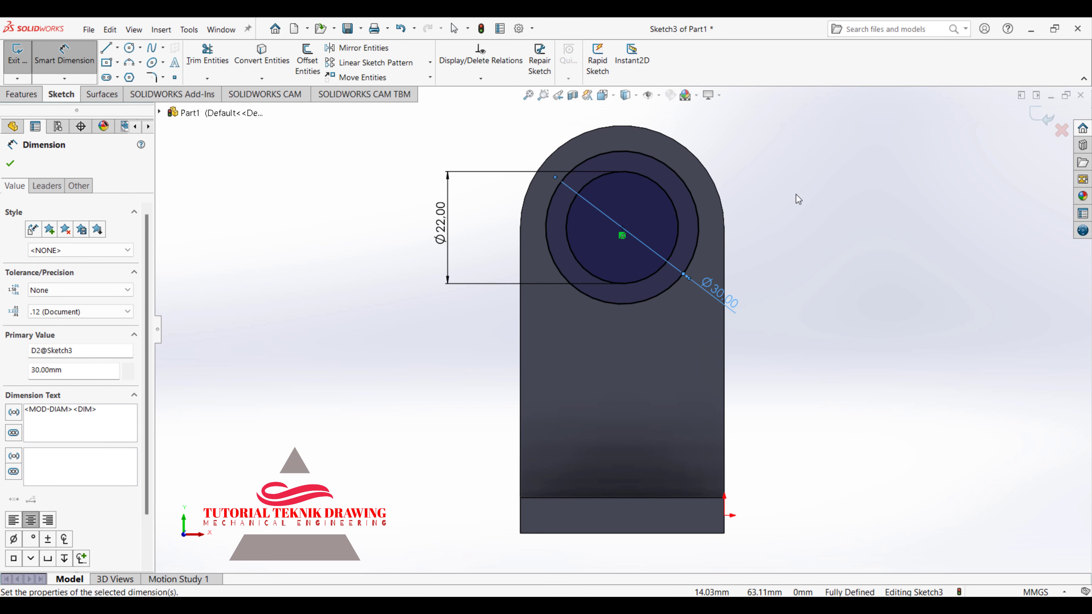
{"action": "left_click", "coordinate": [10, 163]}
Extrude the ring sketch 18 mm into a hollow cylindrical boss in isometric view.
{"action": "left_click", "coordinate": [21, 93]}
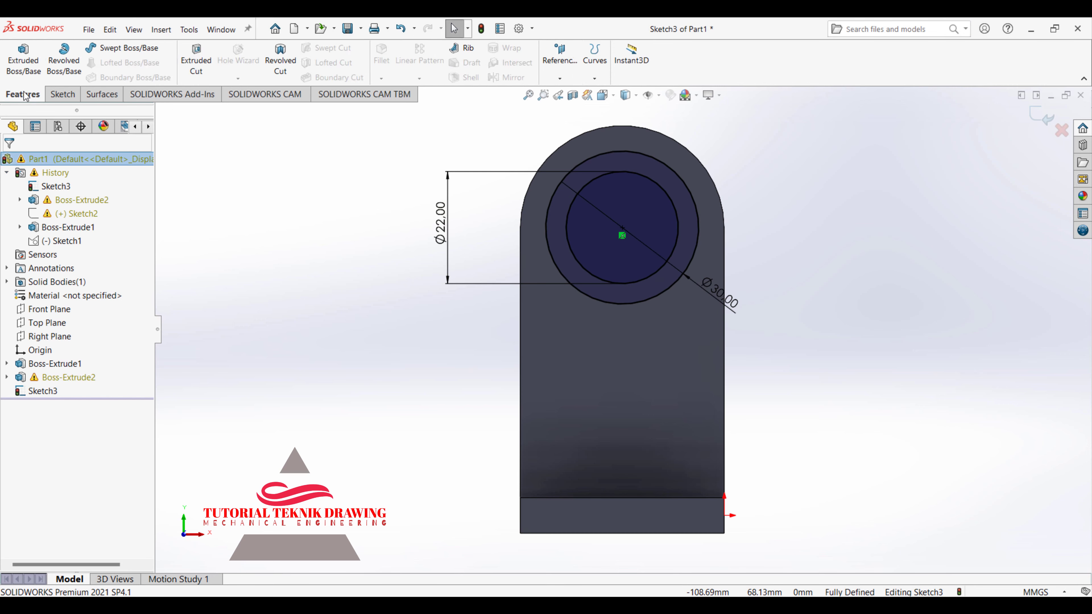
{"action": "left_click", "coordinate": [23, 60]}
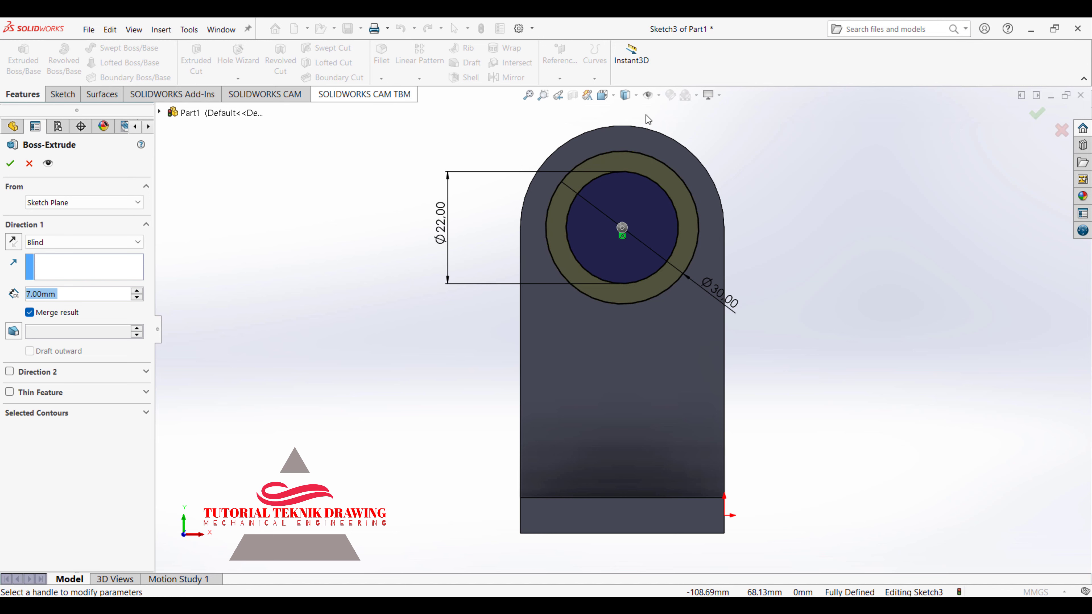
{"action": "left_click", "coordinate": [614, 96]}
{"action": "left_click", "coordinate": [601, 96]}
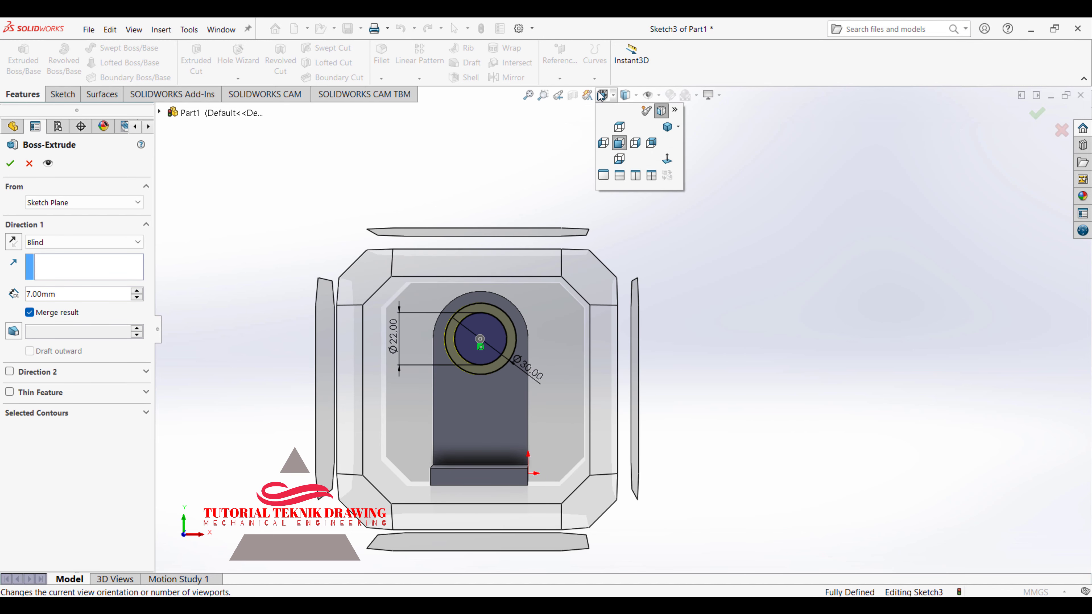
{"action": "left_click", "coordinate": [667, 126]}
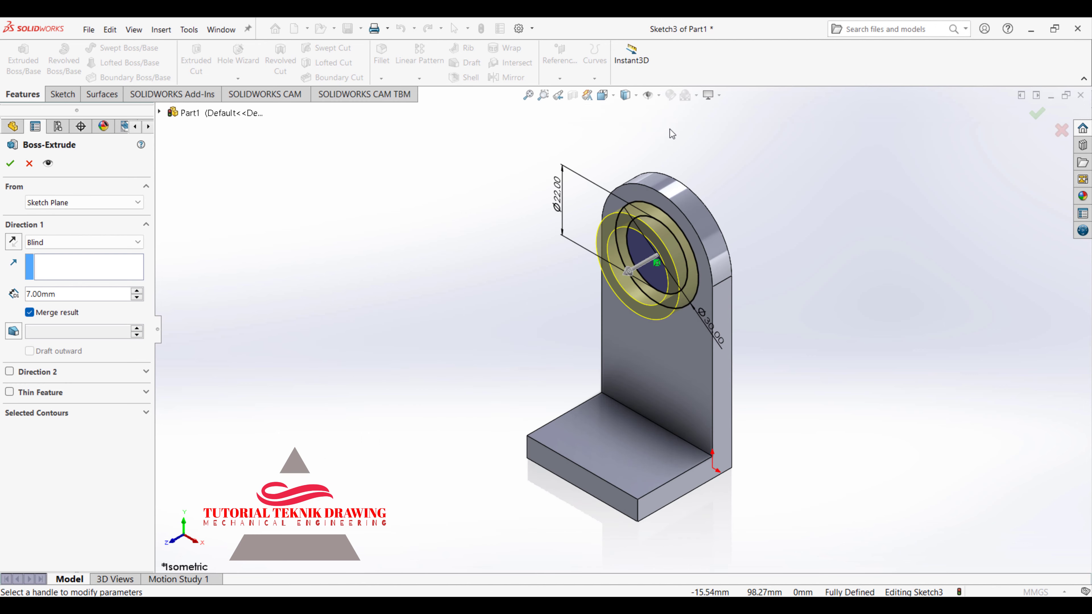
{"action": "key", "text": "alt+Tab"}
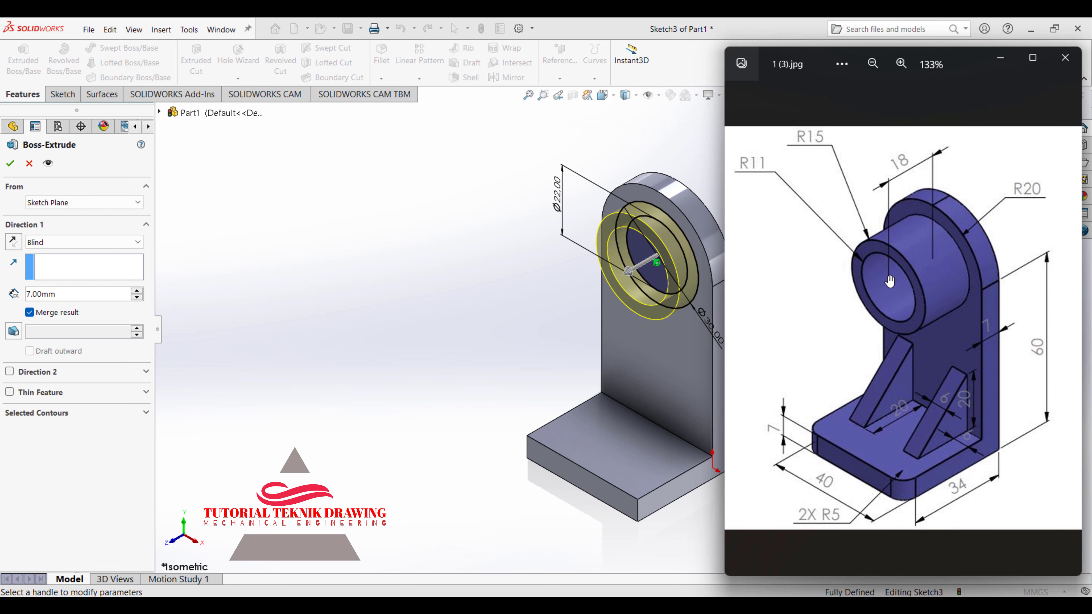
{"action": "left_click", "coordinate": [89, 294]}
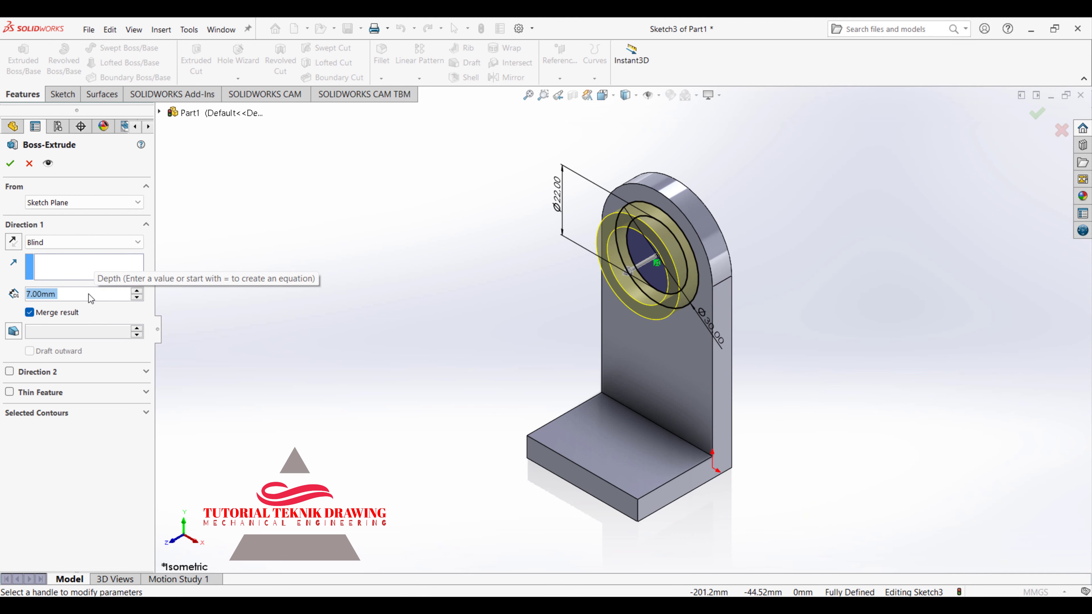
{"action": "type", "text": "18"}
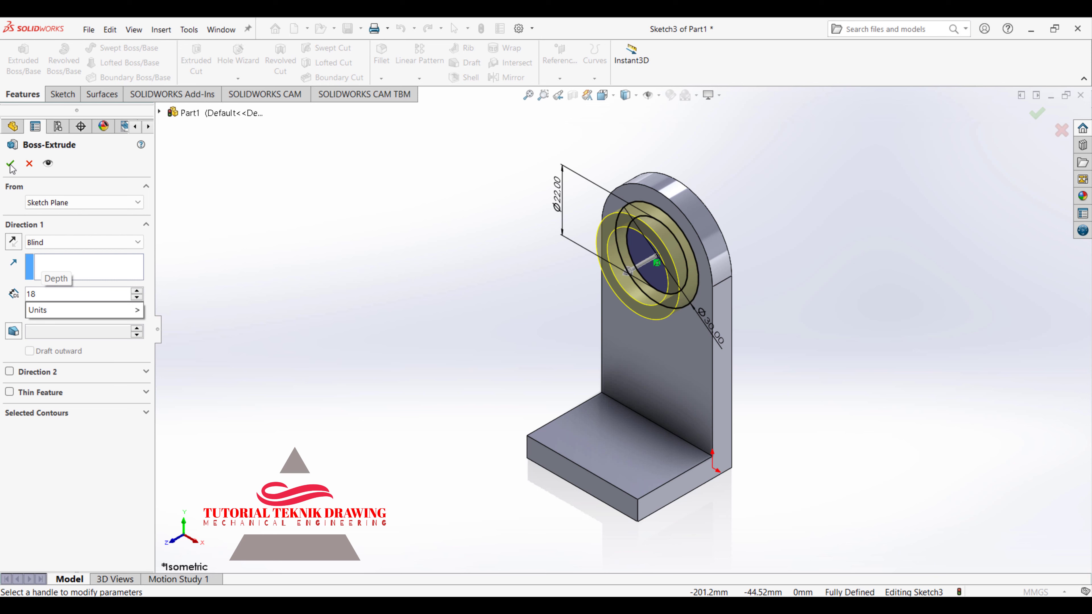
{"action": "key", "text": "Return"}
{"action": "left_click", "coordinate": [11, 164]}
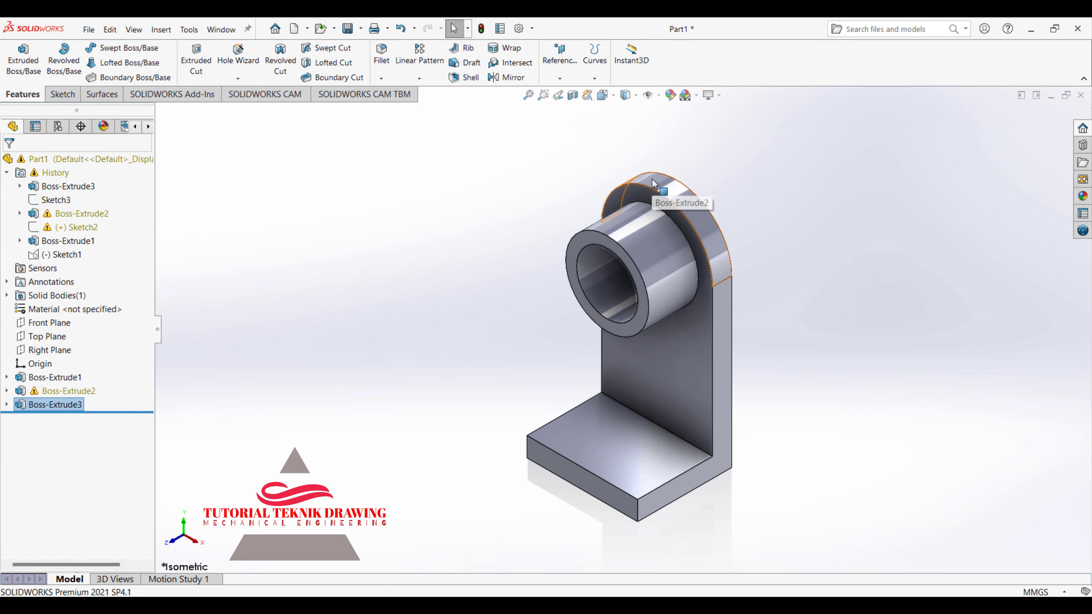
Return to isometric view, then look normal to the upright's front face beside the cylinder.
{"action": "key", "text": "alt+Tab"}
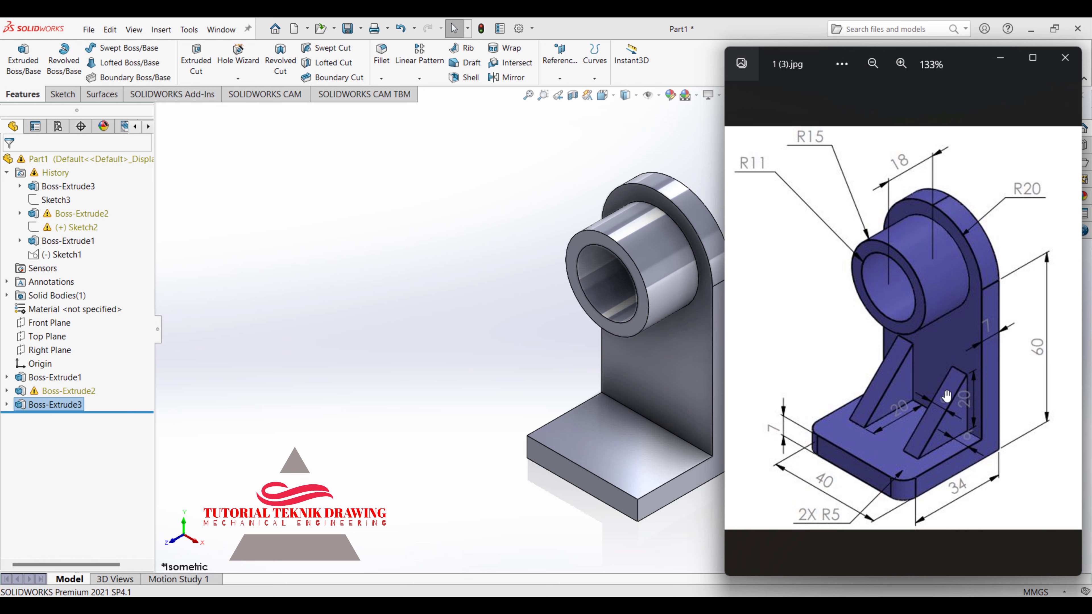
{"action": "left_click", "coordinate": [641, 469]}
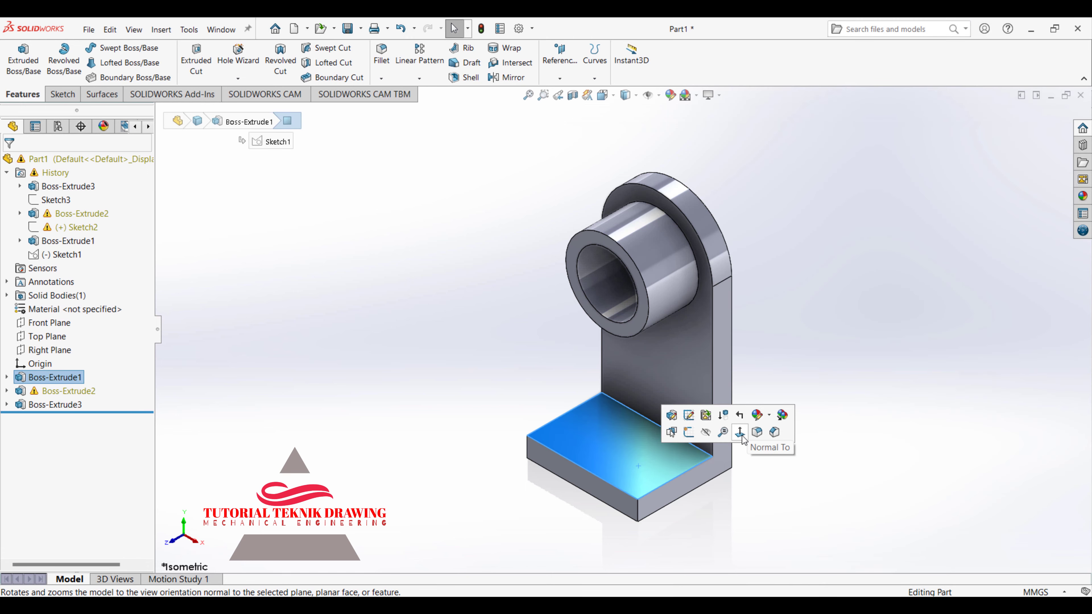
{"action": "left_click", "coordinate": [740, 432]}
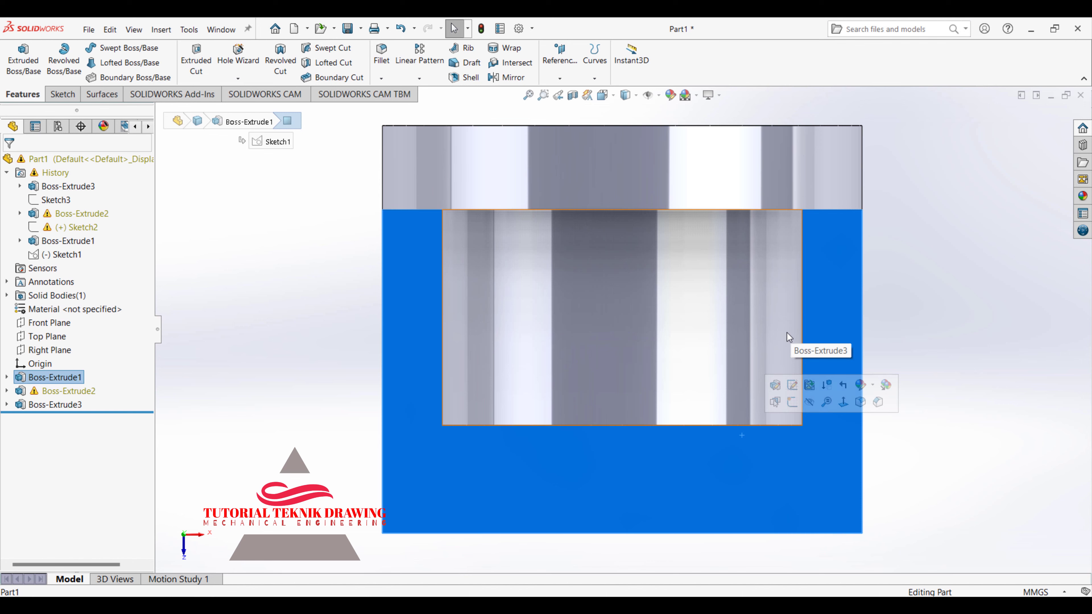
{"action": "left_click", "coordinate": [907, 267]}
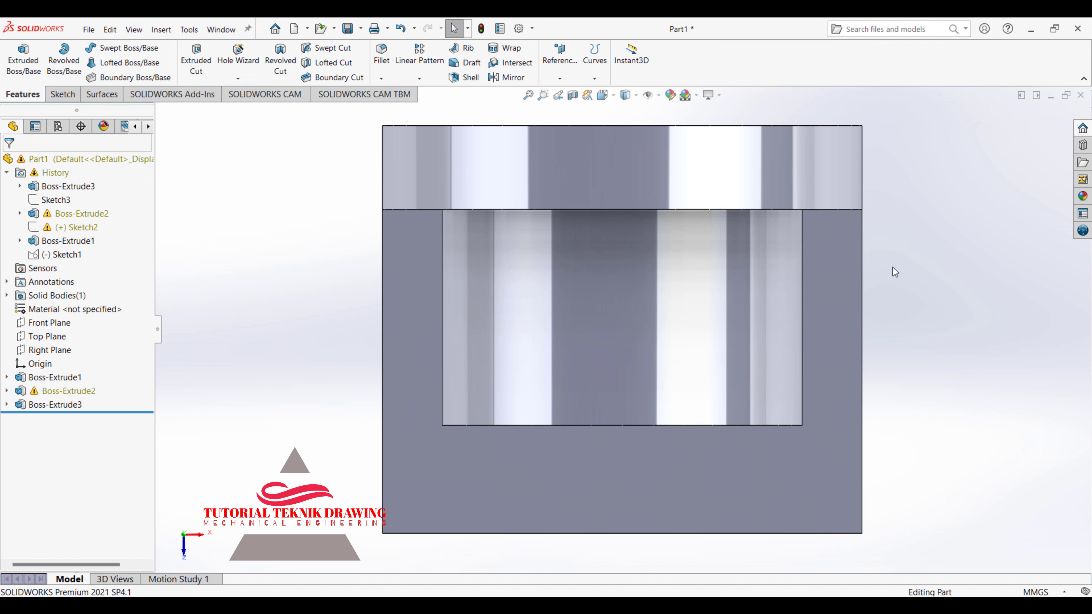
{"action": "key", "text": "ctrl+7"}
{"action": "left_click", "coordinate": [614, 98]}
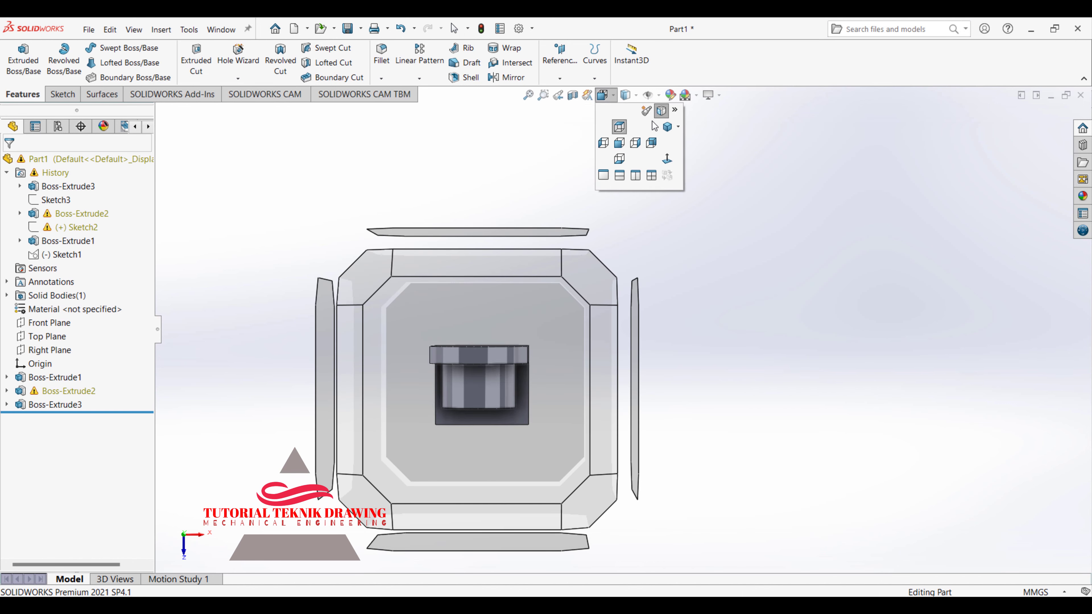
{"action": "left_click", "coordinate": [667, 126]}
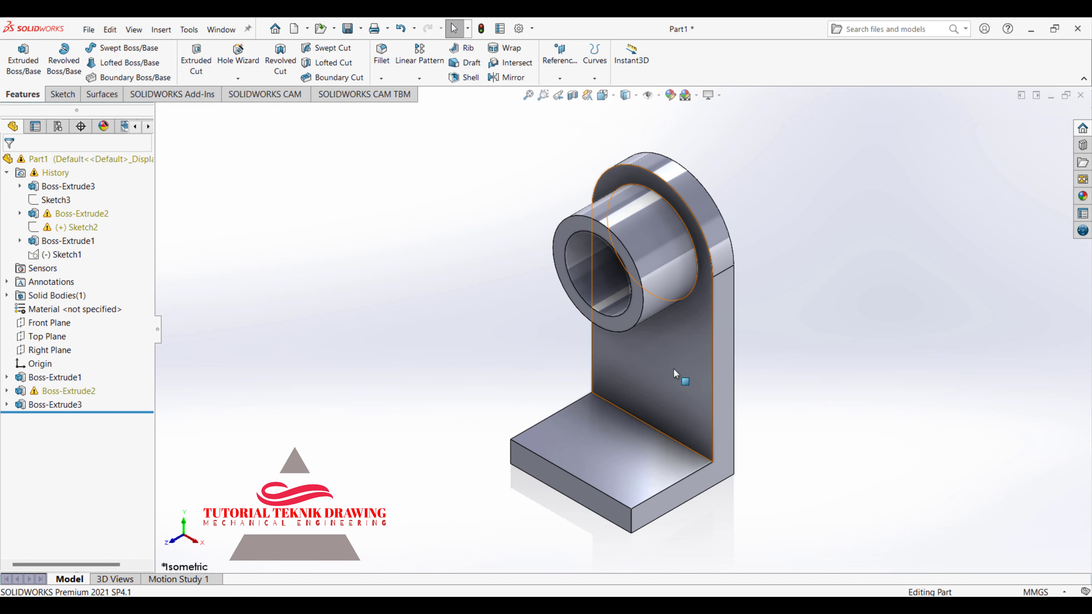
{"action": "left_click", "coordinate": [683, 369]}
{"action": "left_click", "coordinate": [775, 335]}
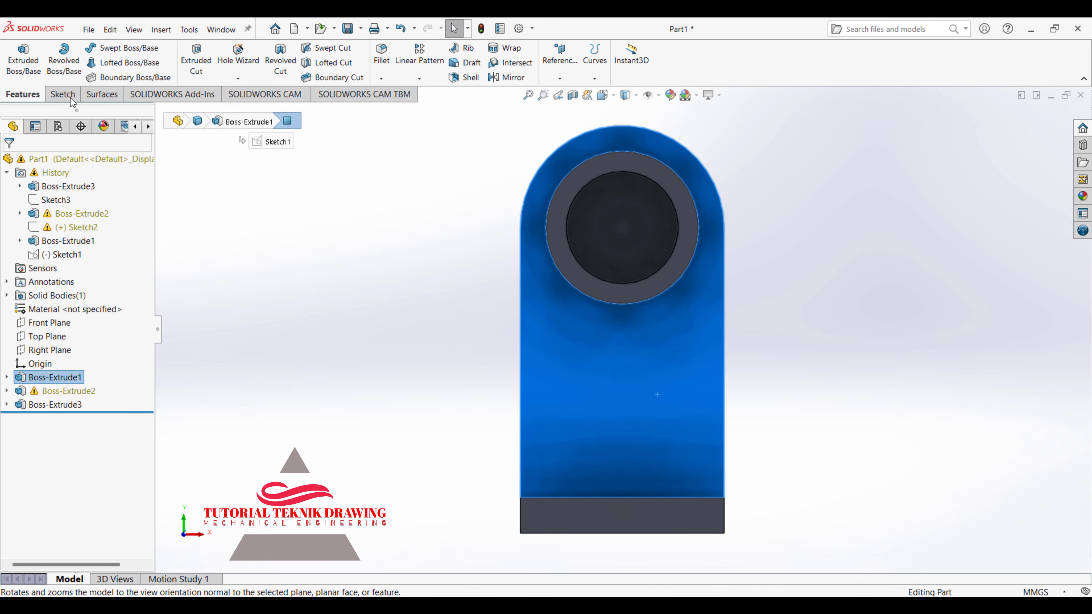
Draw a corner rectangle on the upright, sitting on the base, checking the reference drawing.
{"action": "left_click", "coordinate": [62, 94]}
{"action": "left_click", "coordinate": [106, 62]}
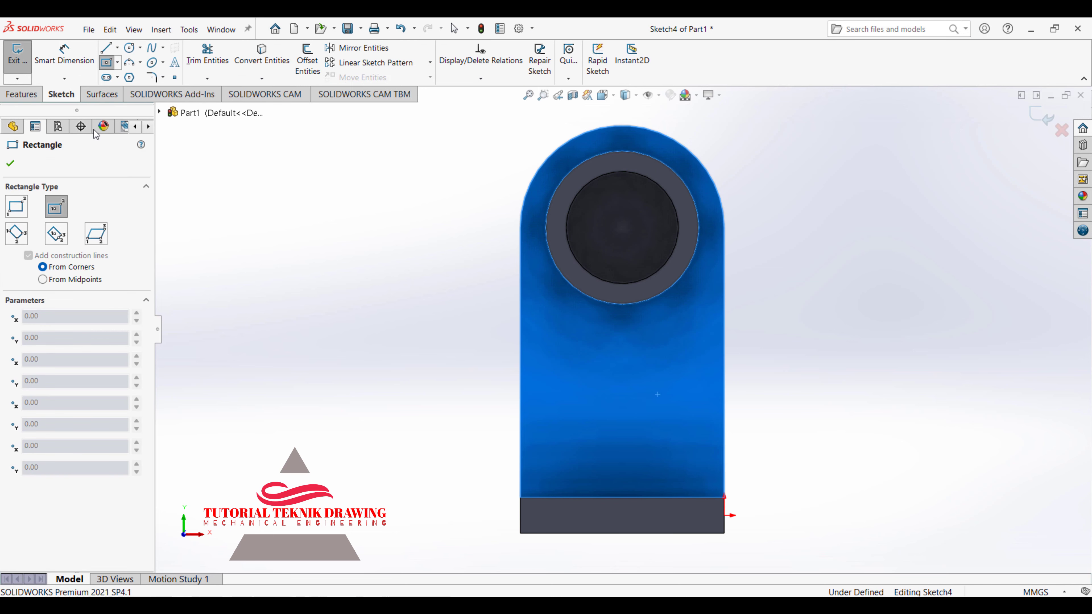
{"action": "left_click", "coordinate": [20, 211]}
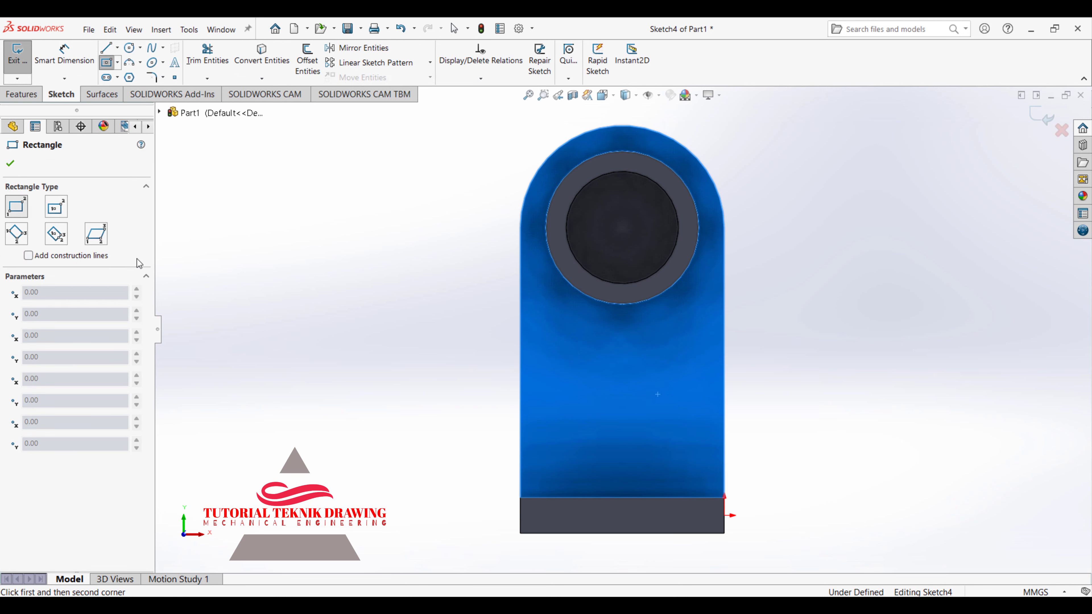
{"action": "left_click", "coordinate": [549, 499]}
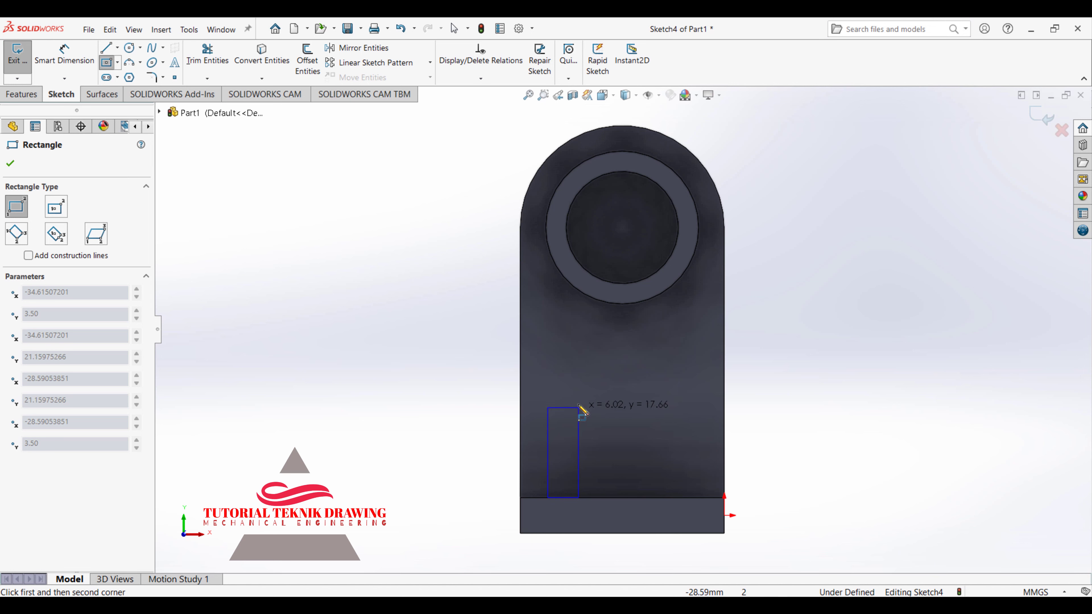
{"action": "left_click", "coordinate": [584, 385]}
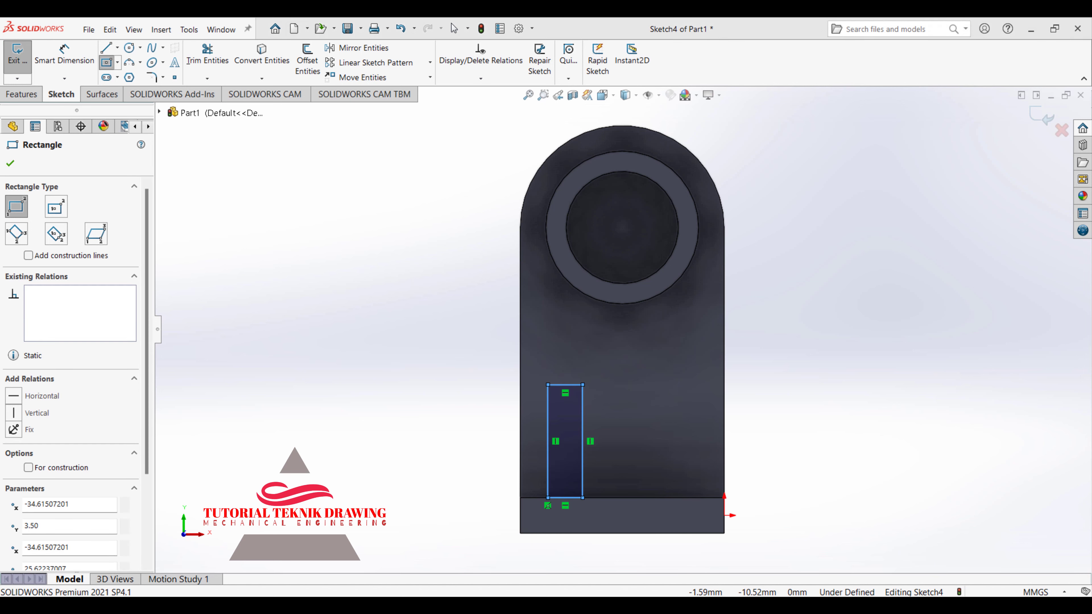
{"action": "key", "text": "alt+Tab"}
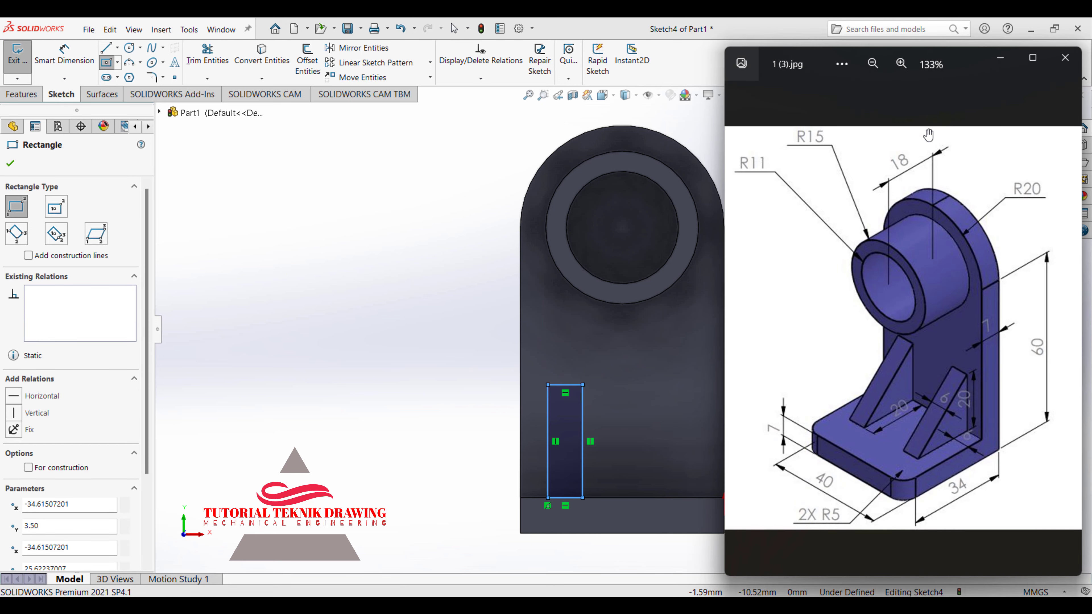
{"action": "left_click", "coordinate": [901, 63]}
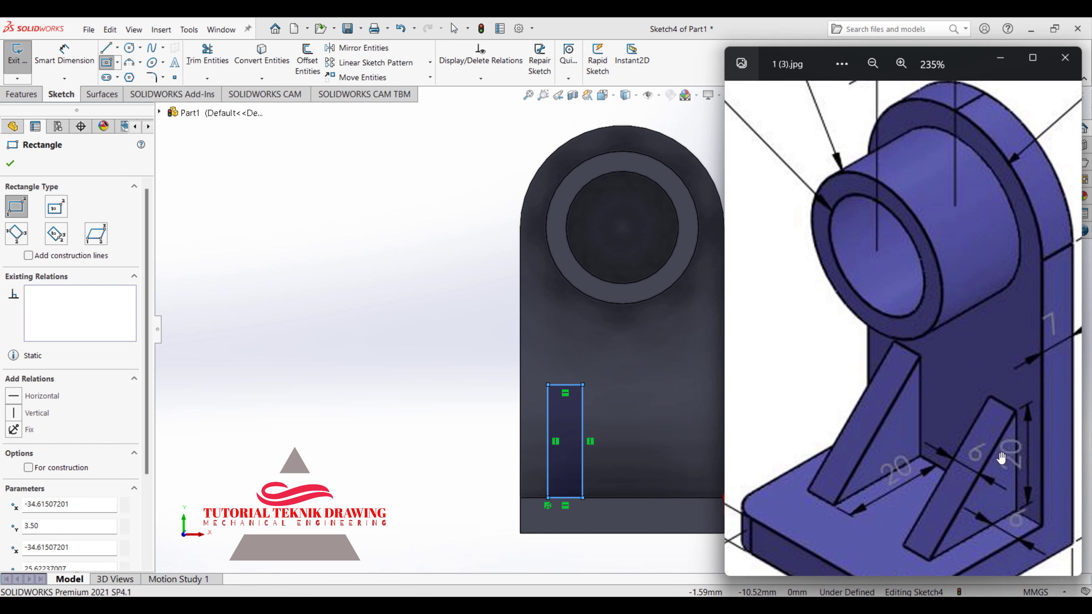
{"action": "mouse_move", "coordinate": [988, 466]}
{"action": "left_mouse_down"}
{"action": "mouse_move", "coordinate": [941, 439]}
{"action": "mouse_move", "coordinate": [974, 418]}
{"action": "mouse_move", "coordinate": [950, 378]}
{"action": "mouse_move", "coordinate": [941, 387]}
{"action": "left_mouse_up"}
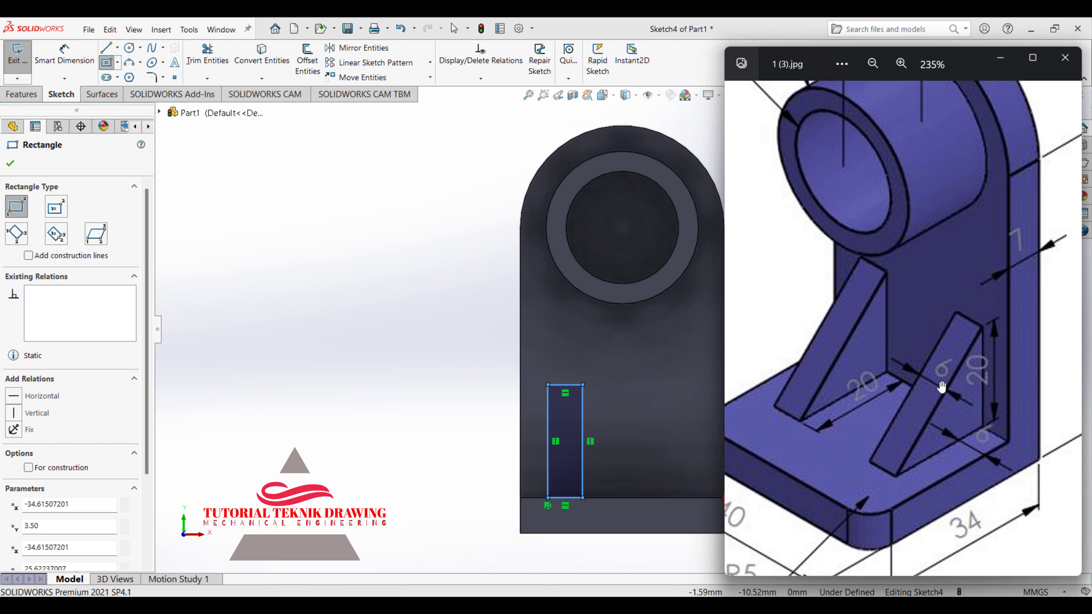
{"action": "left_click", "coordinate": [1001, 60]}
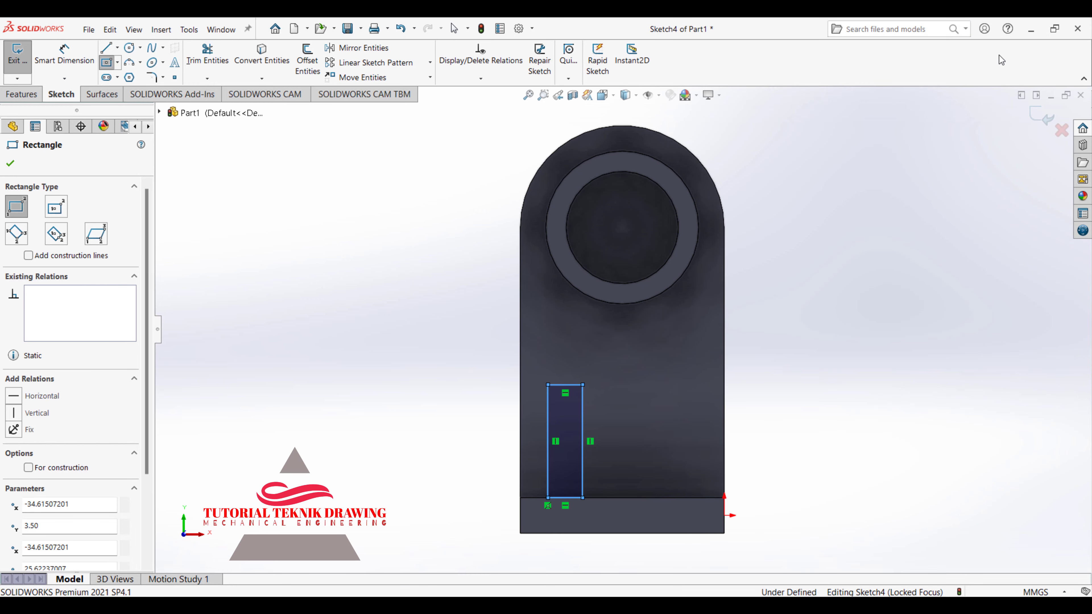
Dimension the rectangle 20 mm tall and 6 mm wide.
{"action": "left_click", "coordinate": [64, 55]}
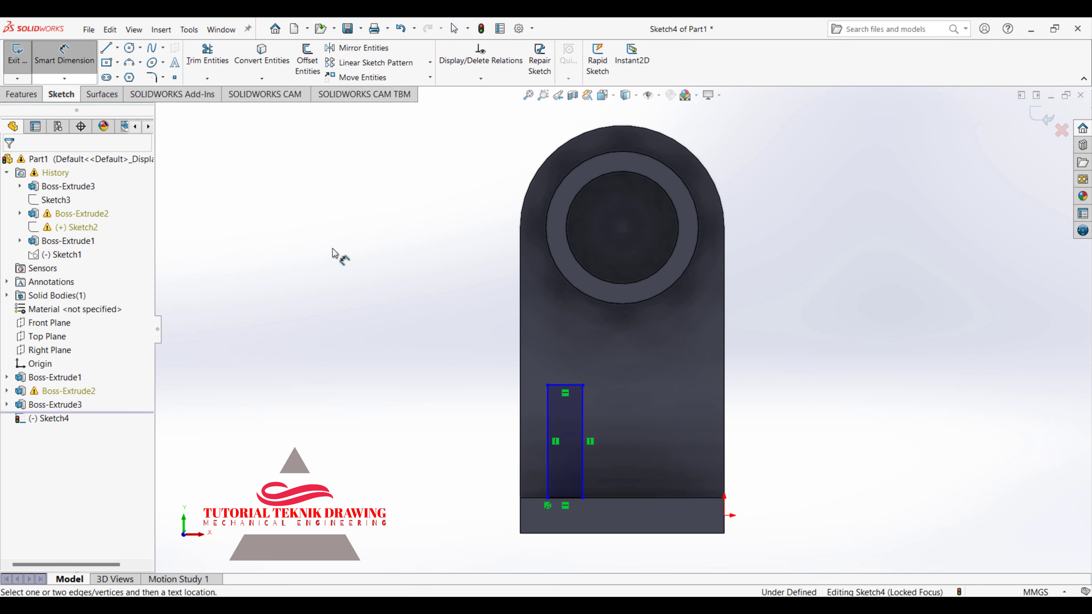
{"action": "left_click", "coordinate": [548, 409]}
{"action": "left_click", "coordinate": [427, 435]}
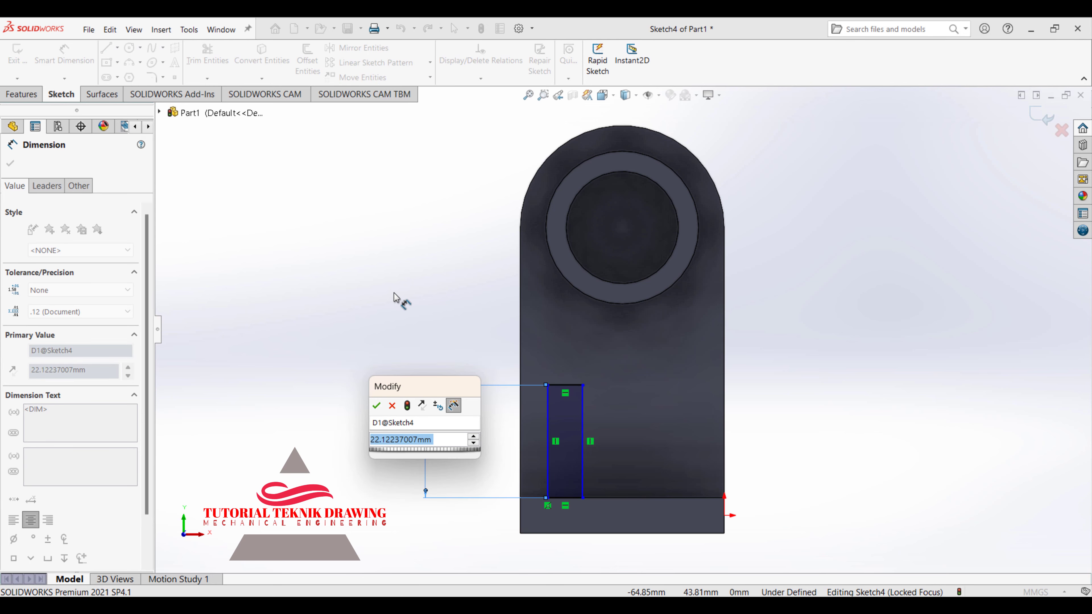
{"action": "type", "text": "20"}
{"action": "key", "text": "Return"}
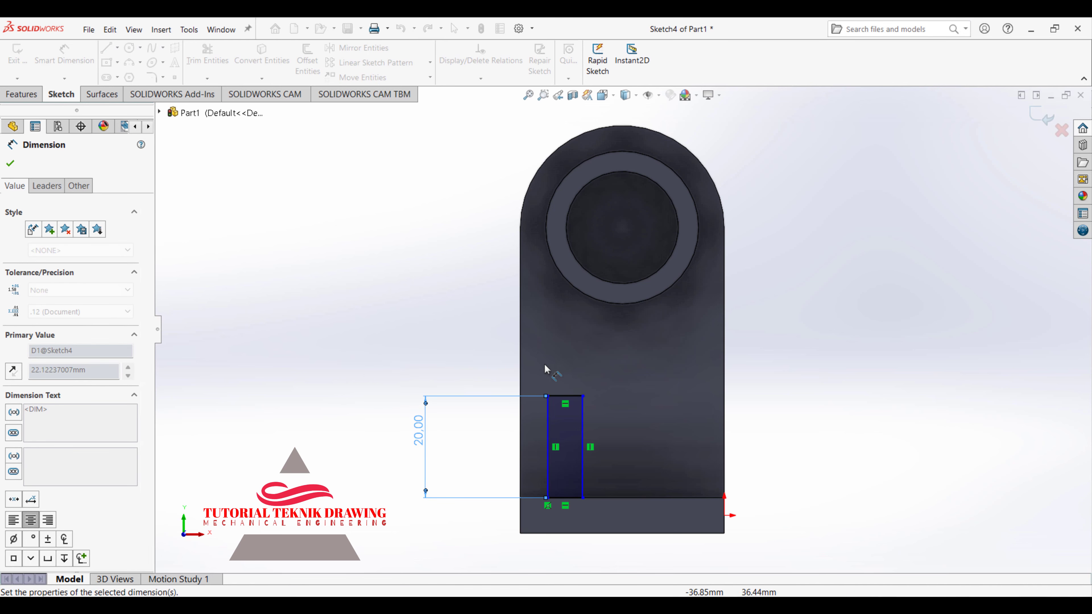
{"action": "left_click", "coordinate": [557, 395]}
{"action": "left_click", "coordinate": [561, 370]}
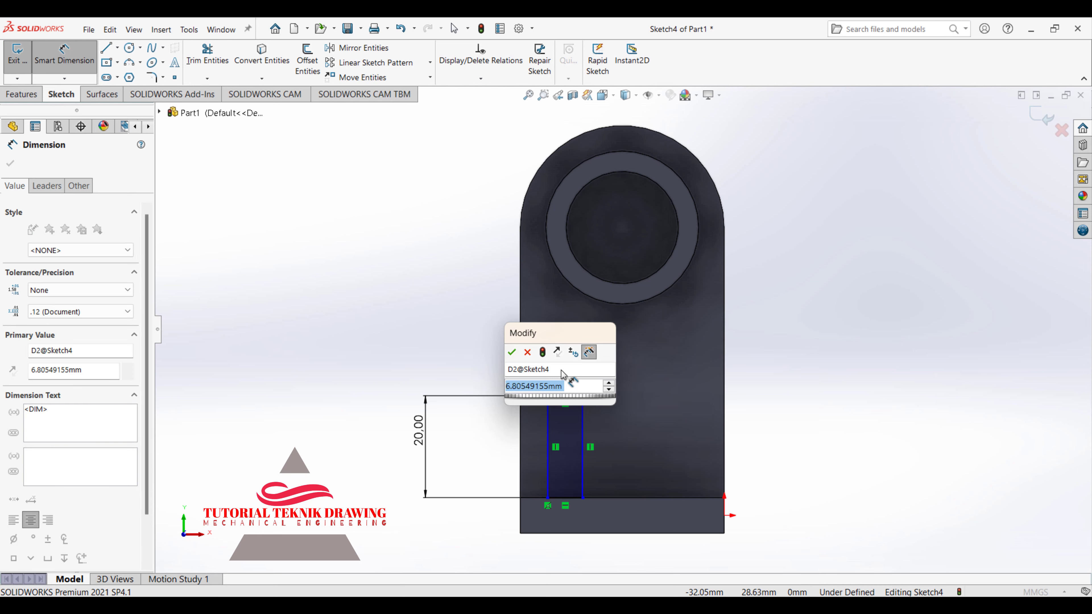
{"action": "type", "text": "6"}
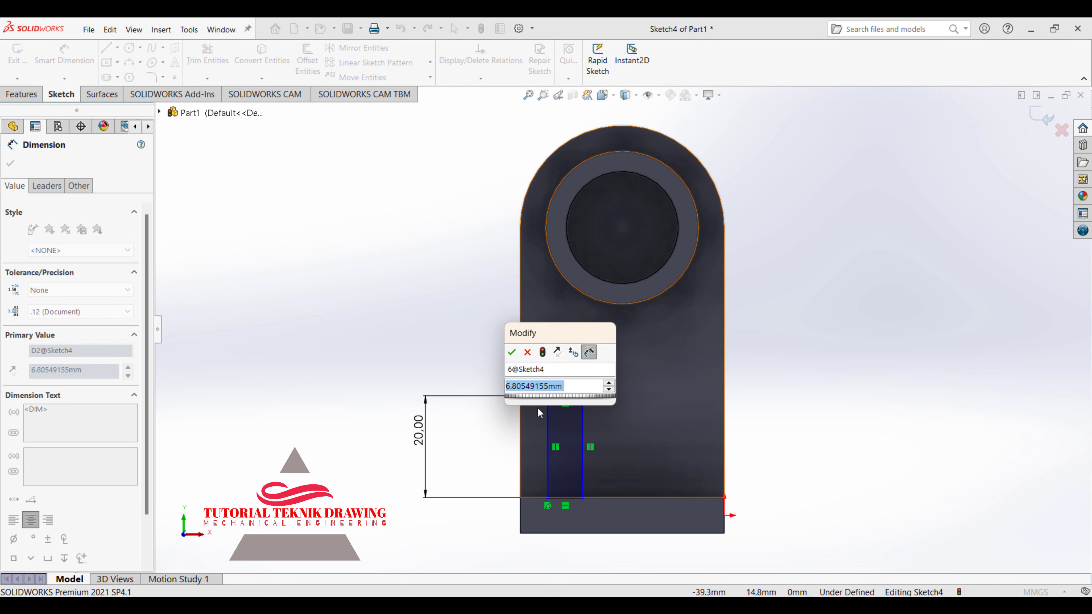
{"action": "left_click", "coordinate": [570, 386]}
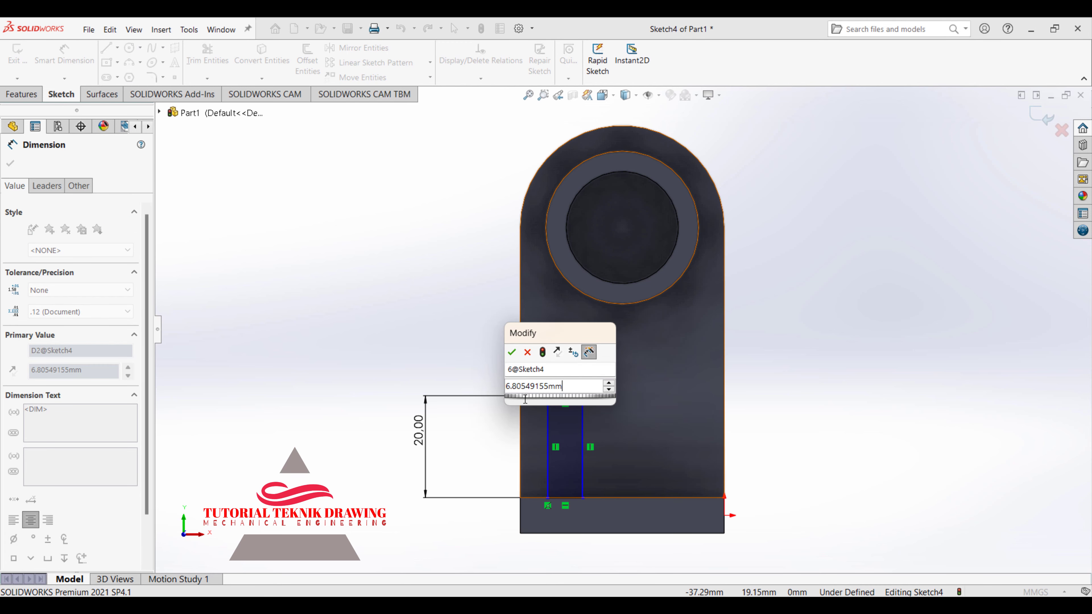
{"action": "left_click_drag", "start_coordinate": [564, 387], "coordinate": [450, 401]}
{"action": "type", "text": "6"}
{"action": "left_click", "coordinate": [512, 353]}
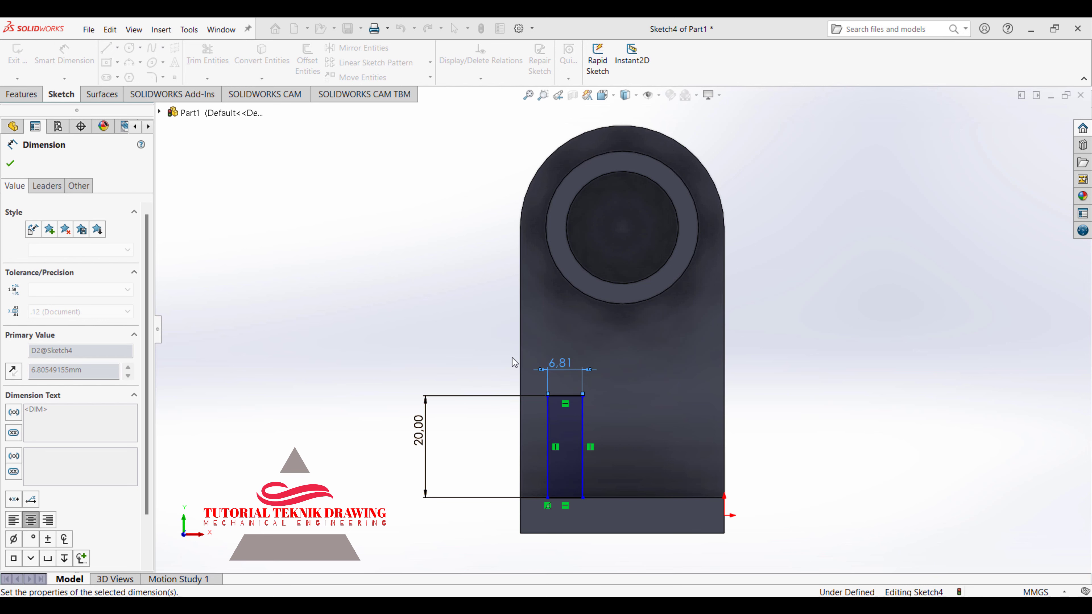
Position the rectangle 6 mm from the part's left edge, fully defining it.
{"action": "left_click", "coordinate": [550, 449]}
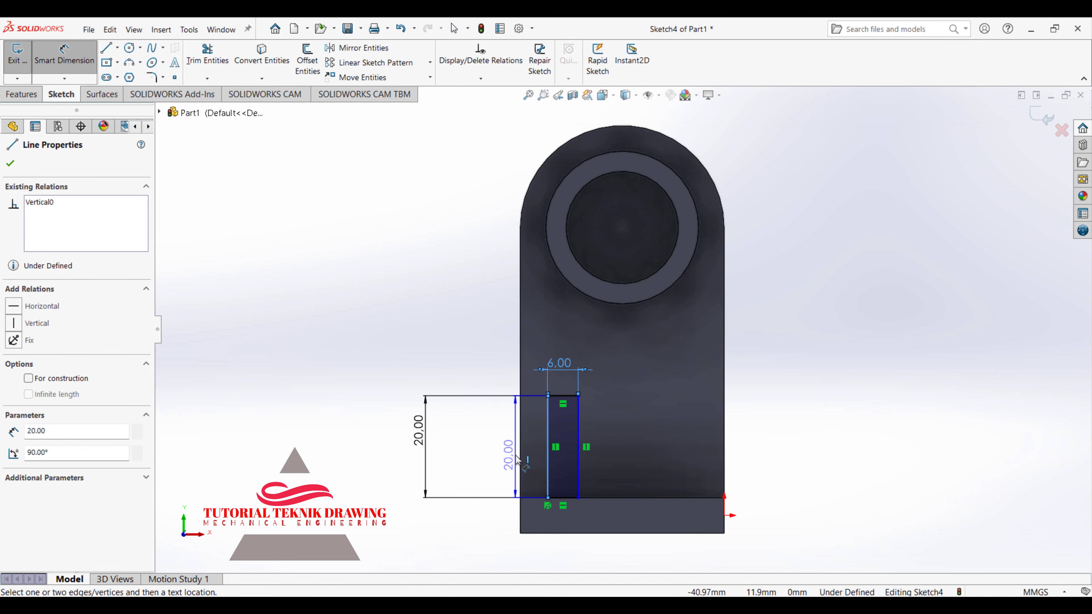
{"action": "left_click", "coordinate": [521, 456]}
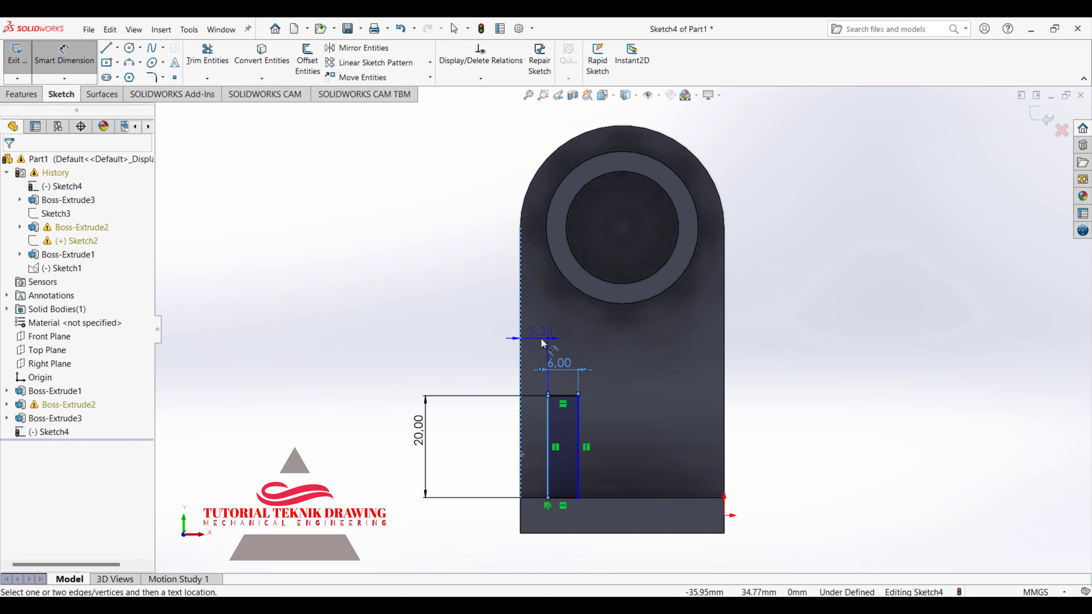
{"action": "left_click", "coordinate": [541, 342]}
{"action": "type", "text": "6"}
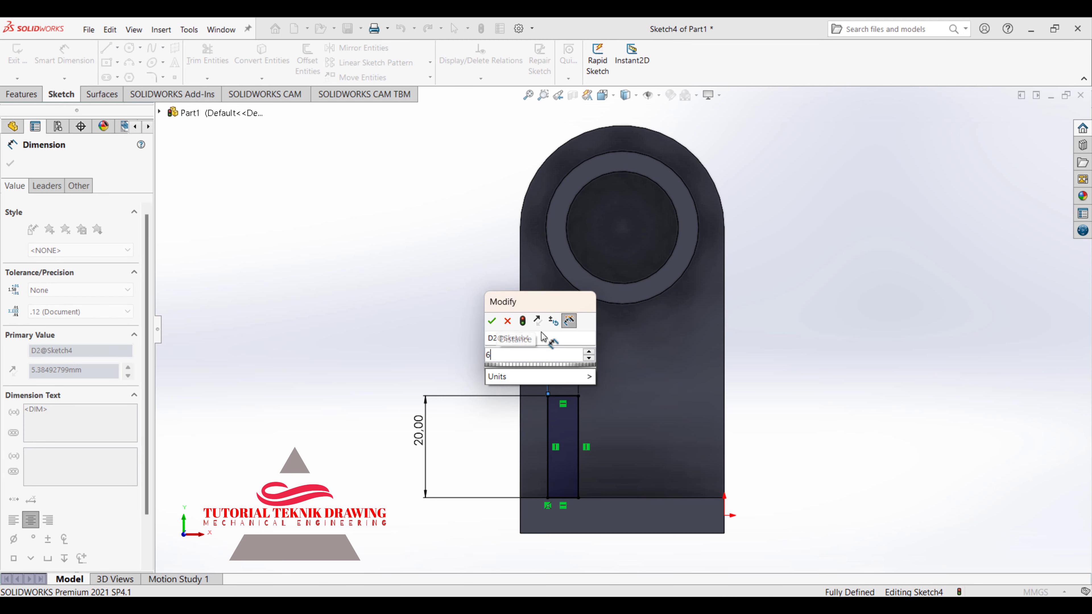
{"action": "key", "text": "Return"}
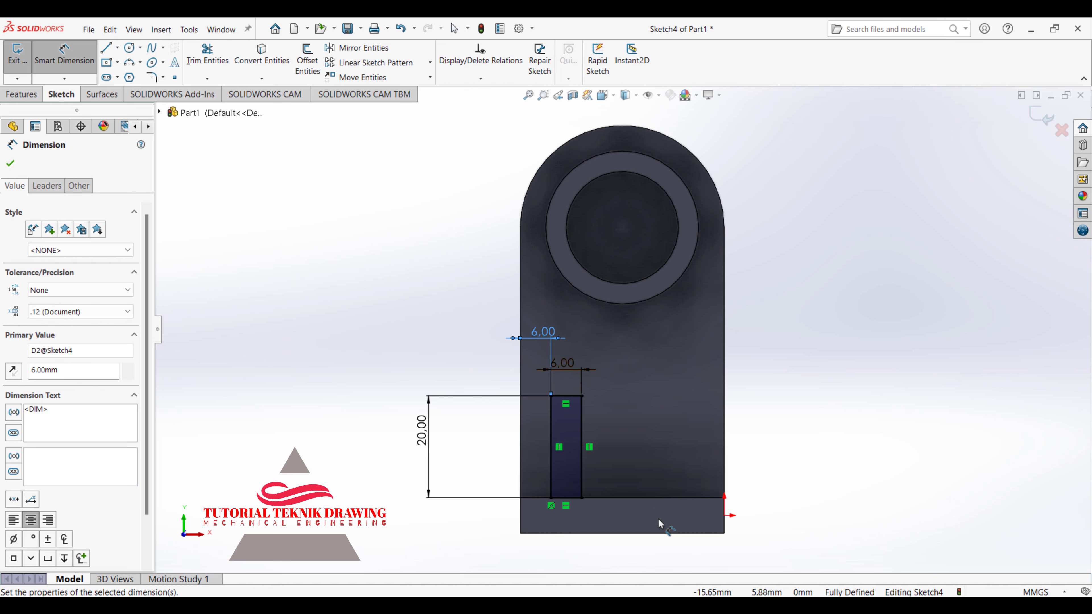
{"action": "key", "text": "alt+Tab"}
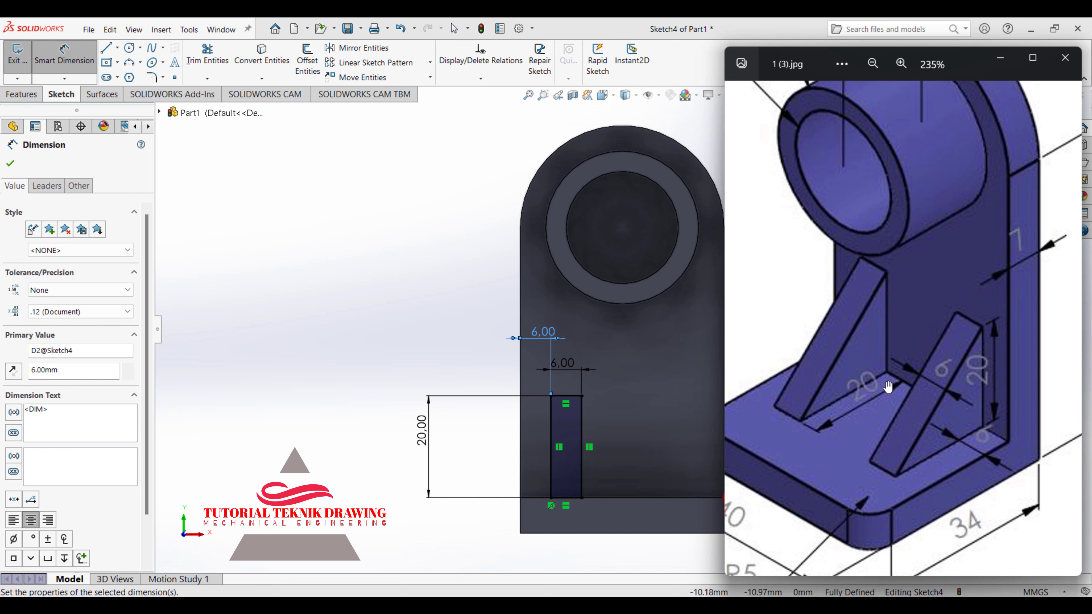
{"action": "left_click", "coordinate": [12, 163]}
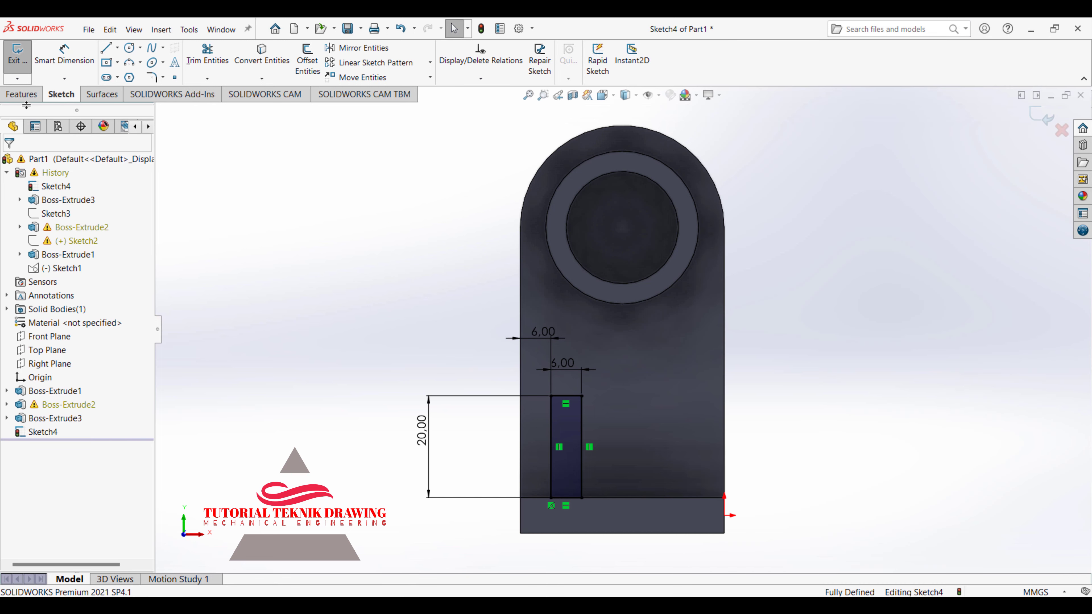
Draw a vertical centerline from the base's bottom midpoint to the top of the upright.
{"action": "left_click", "coordinate": [117, 48]}
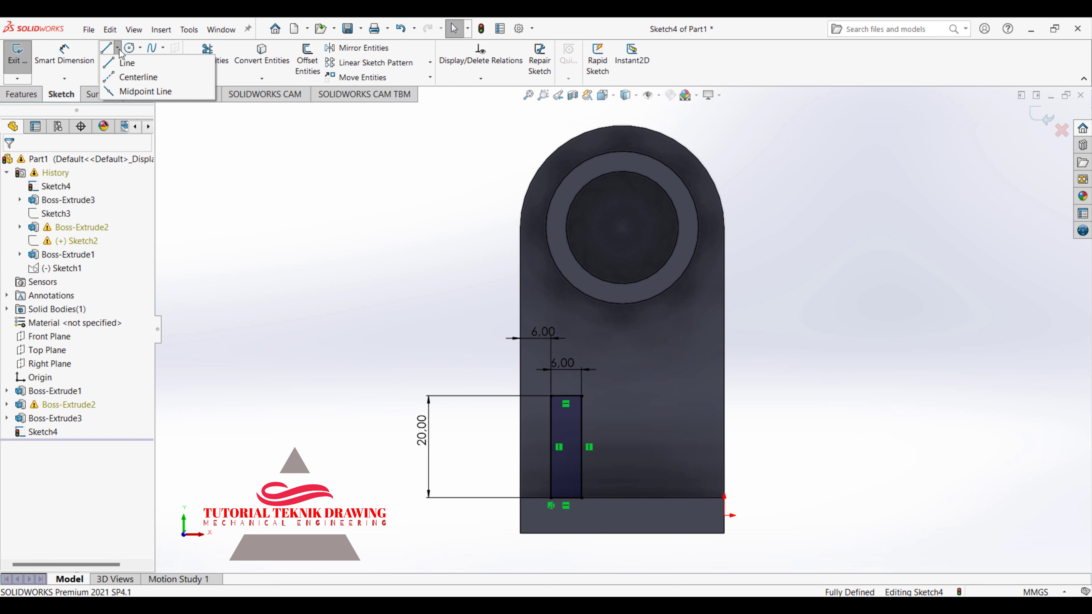
{"action": "left_click", "coordinate": [146, 79]}
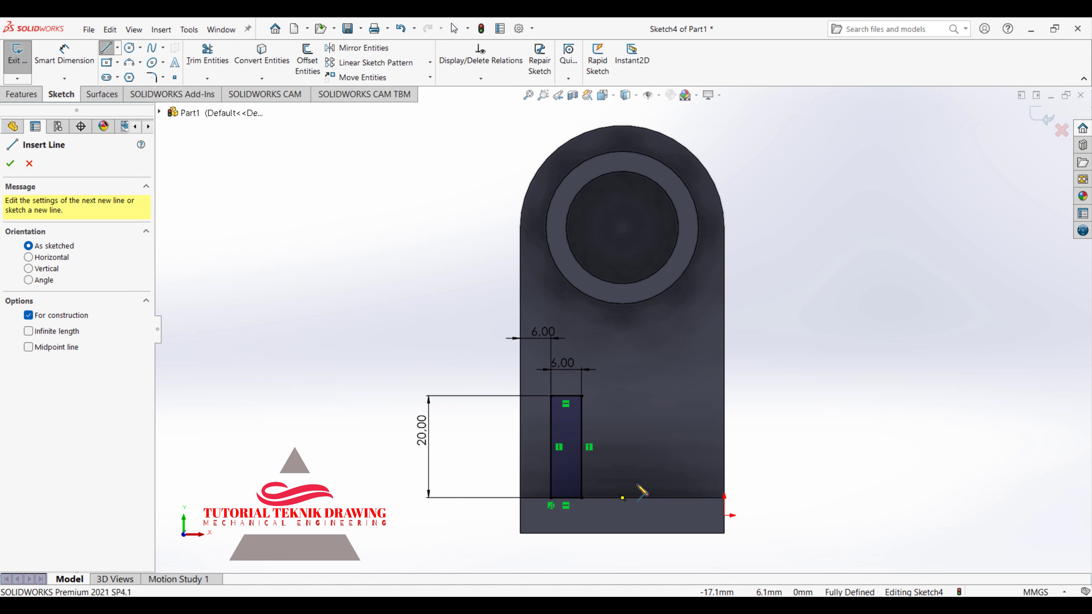
{"action": "left_click", "coordinate": [622, 498]}
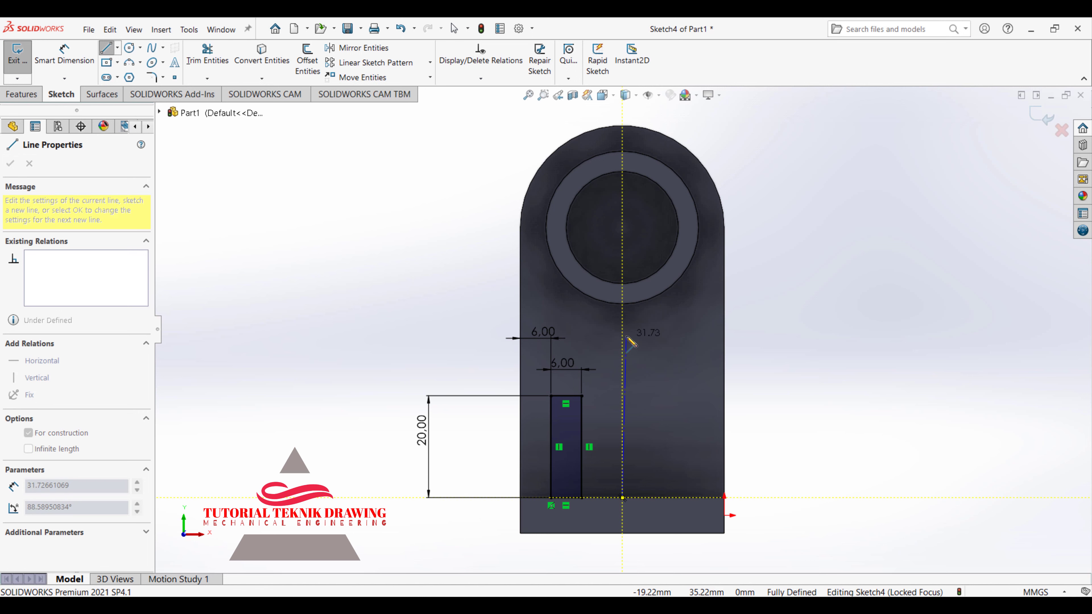
{"action": "left_click", "coordinate": [622, 116]}
{"action": "right_click", "coordinate": [622, 116]}
{"action": "left_click", "coordinate": [646, 126]}
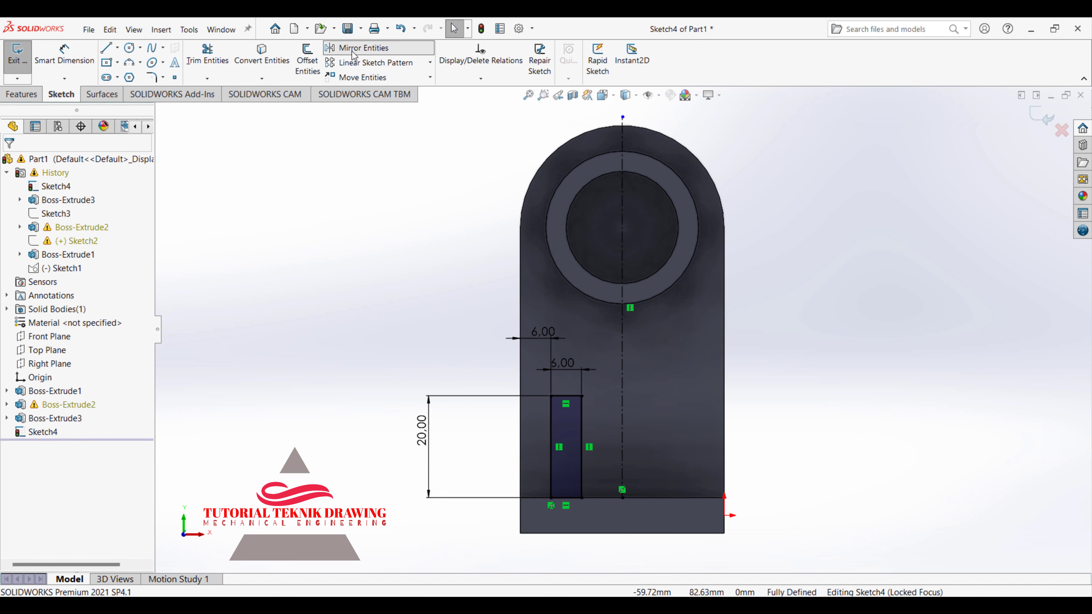
Mirror the rectangle's four sides across the centerline to create a matching rectangle.
{"action": "left_click", "coordinate": [364, 47]}
{"action": "left_click_drag", "start_coordinate": [428, 326], "coordinate": [605, 556]}
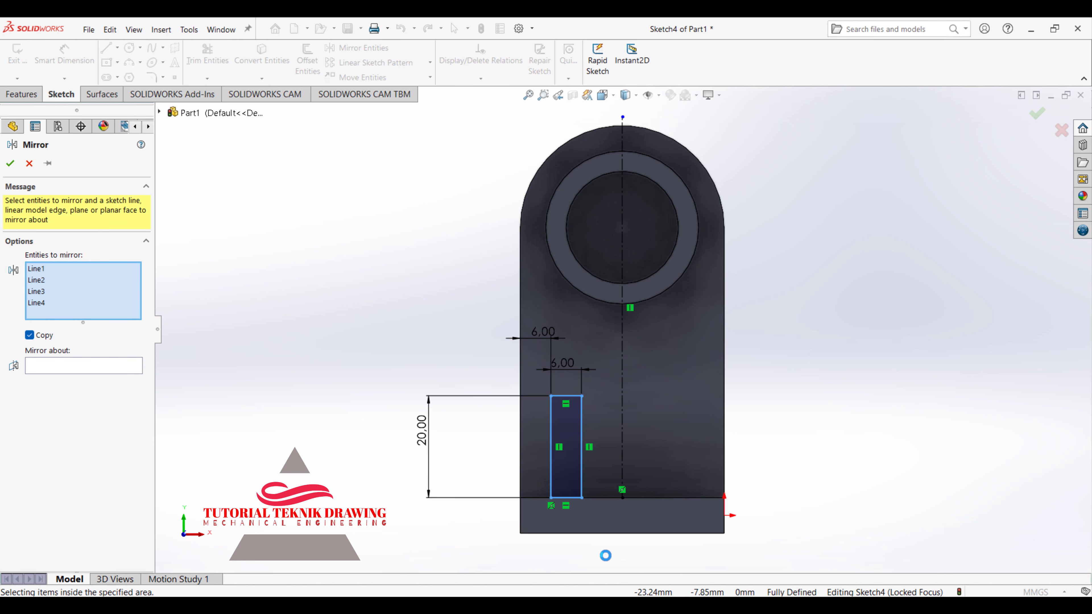
{"action": "left_click", "coordinate": [41, 366]}
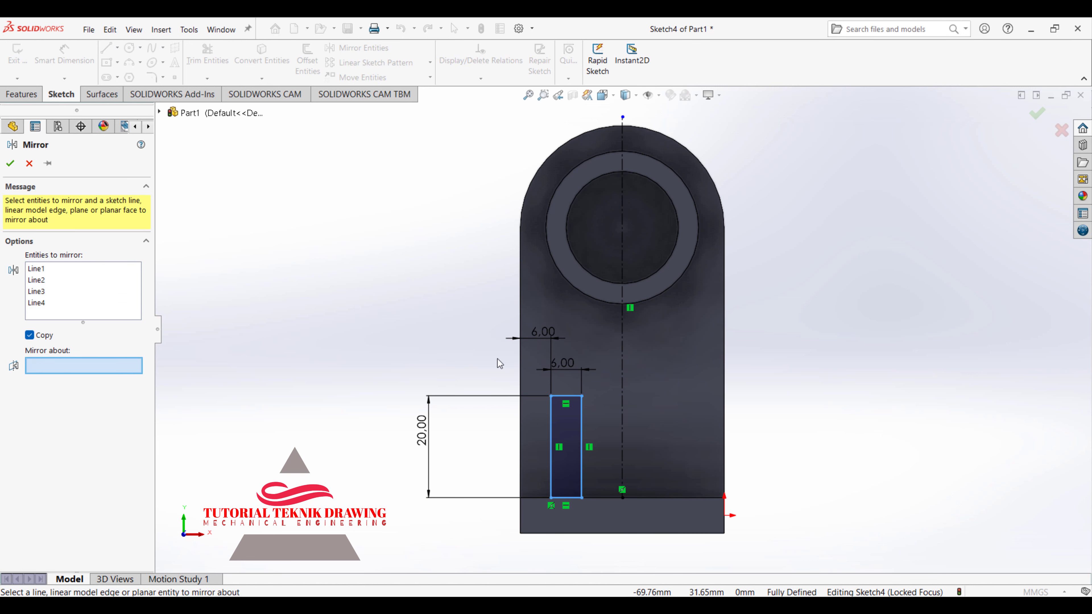
{"action": "left_click", "coordinate": [622, 335]}
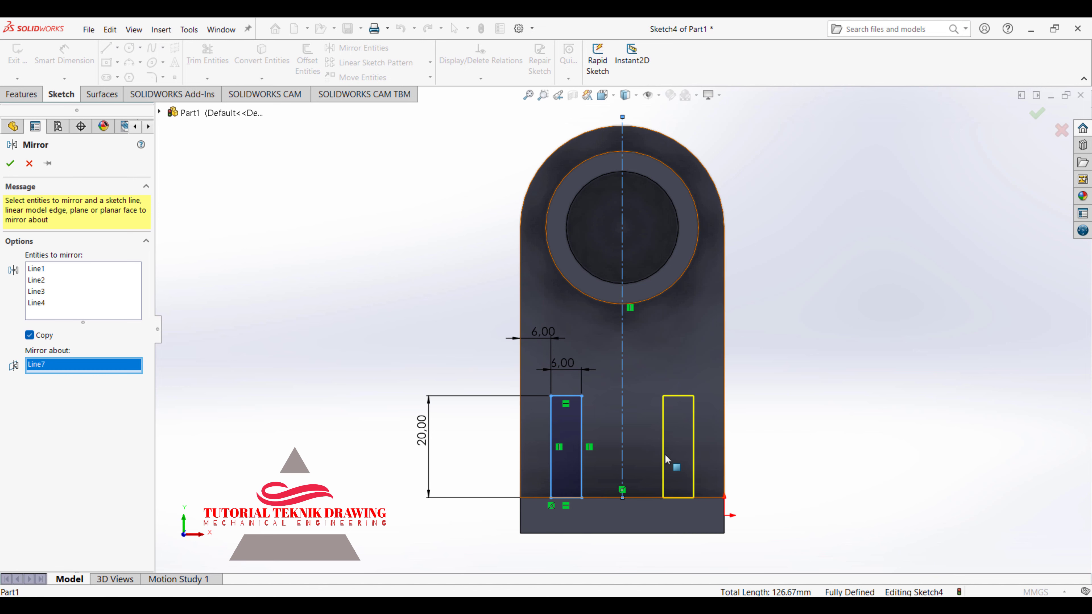
{"action": "left_click", "coordinate": [10, 169]}
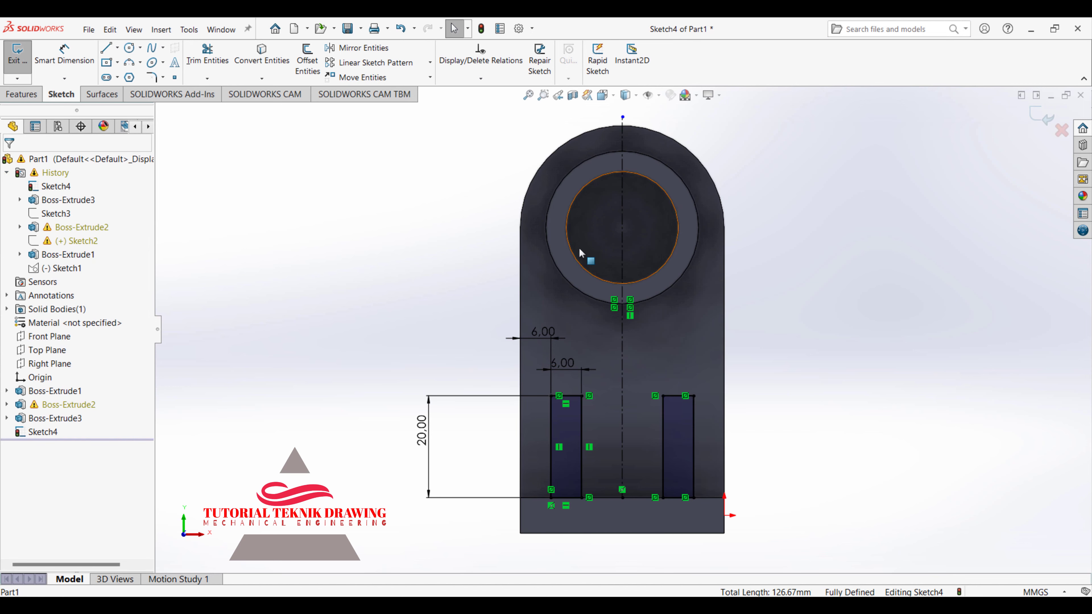
{"action": "left_click", "coordinate": [38, 94]}
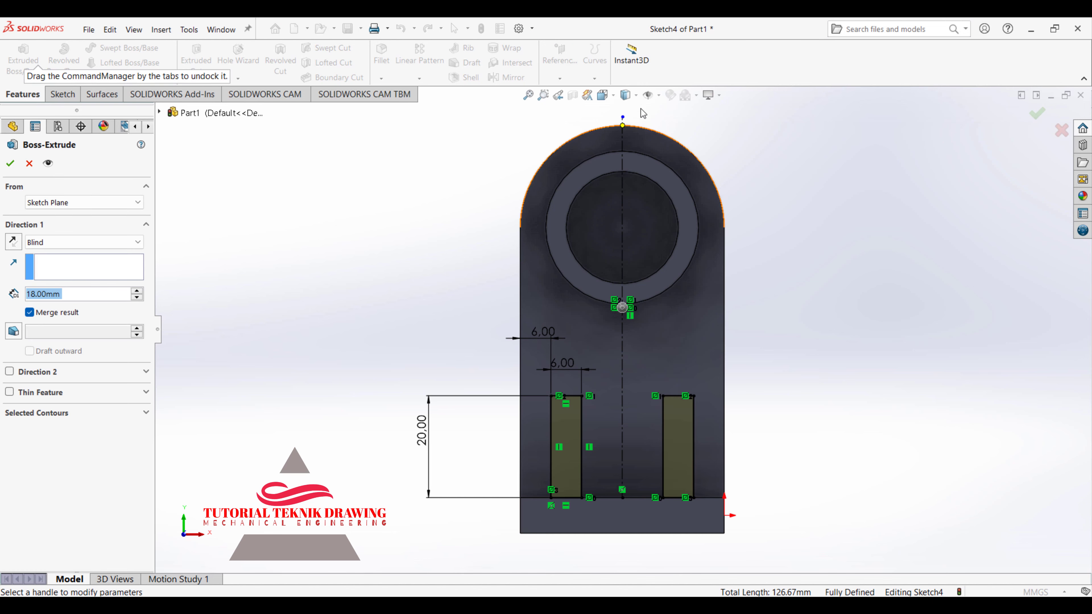
Extrude both rectangles 20 mm as Boss-Extrude4, viewed isometrically.
{"action": "left_click", "coordinate": [613, 96]}
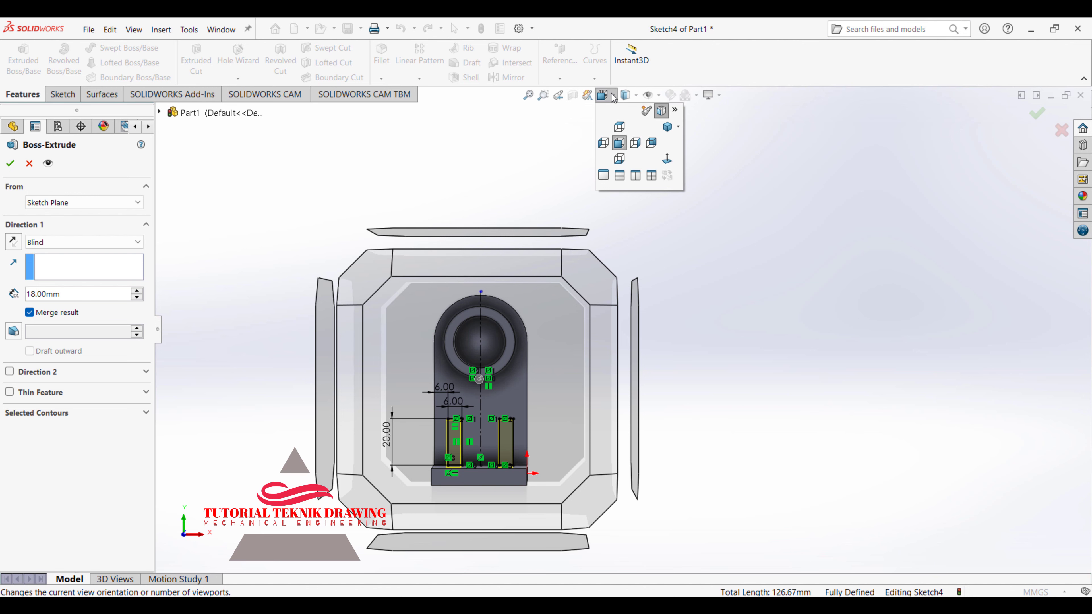
{"action": "left_click", "coordinate": [666, 132]}
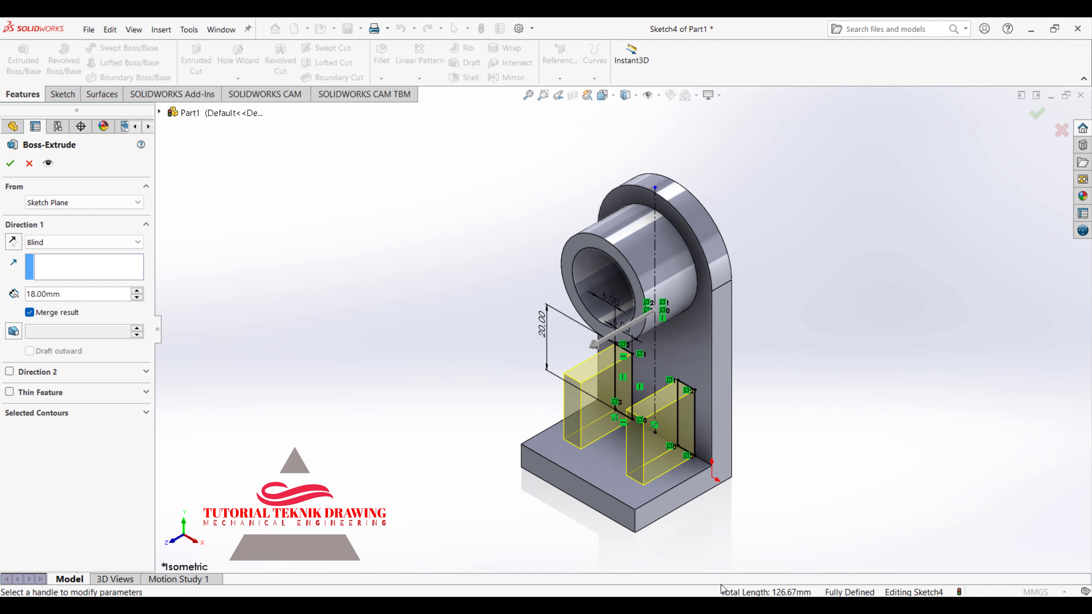
{"action": "key", "text": "alt+Tab"}
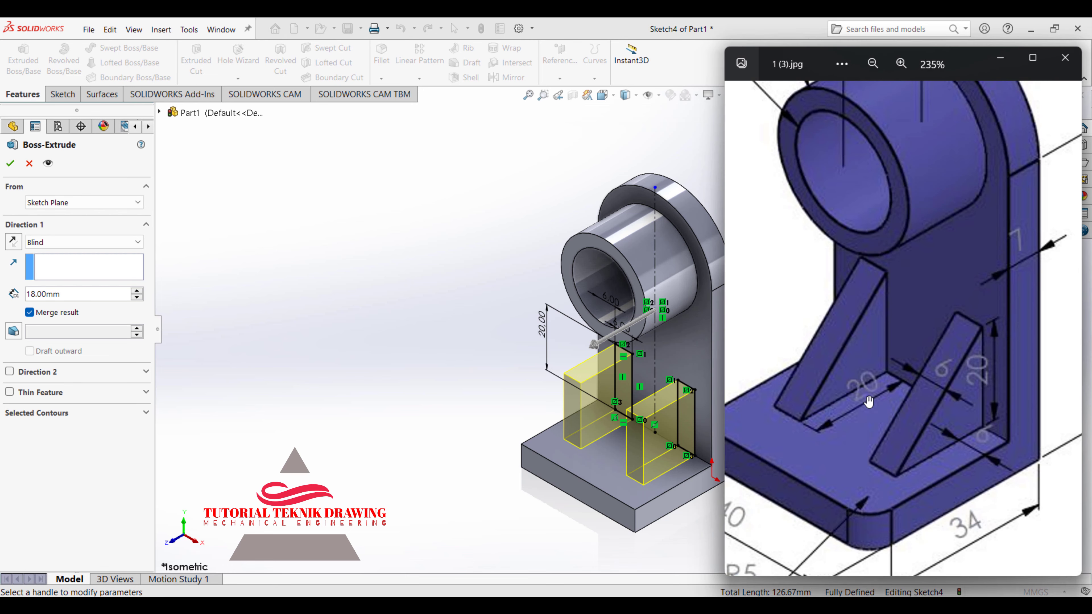
{"action": "left_click", "coordinate": [60, 295]}
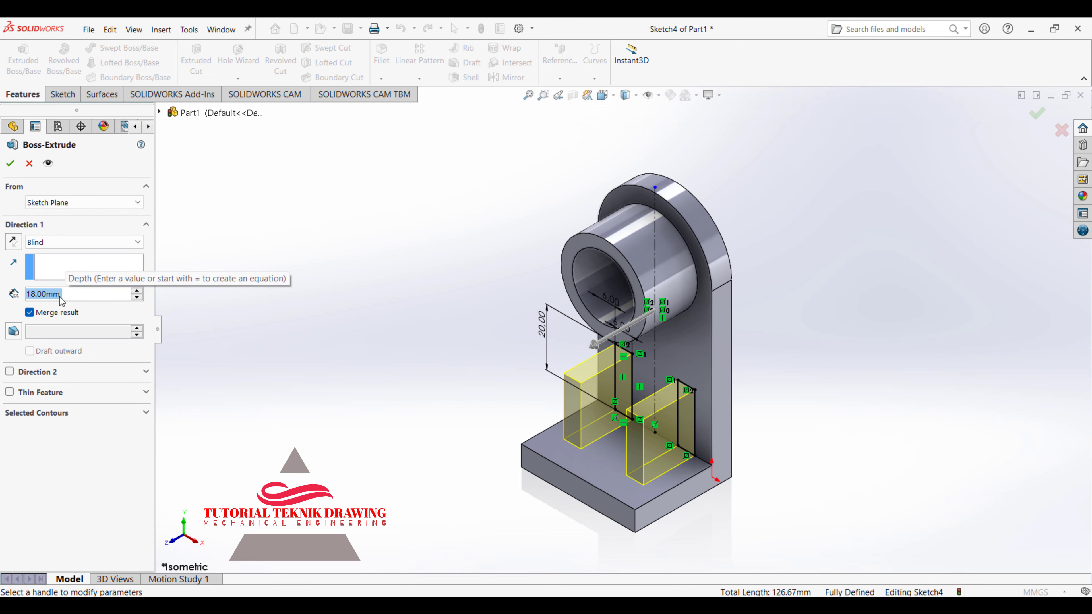
{"action": "type", "text": "20"}
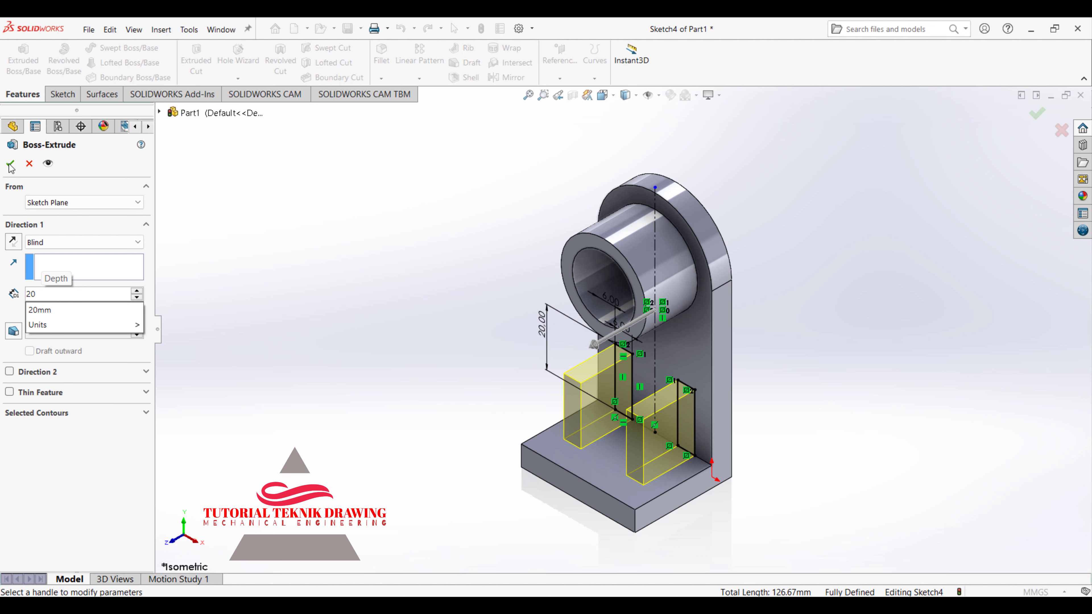
{"action": "left_click", "coordinate": [10, 165]}
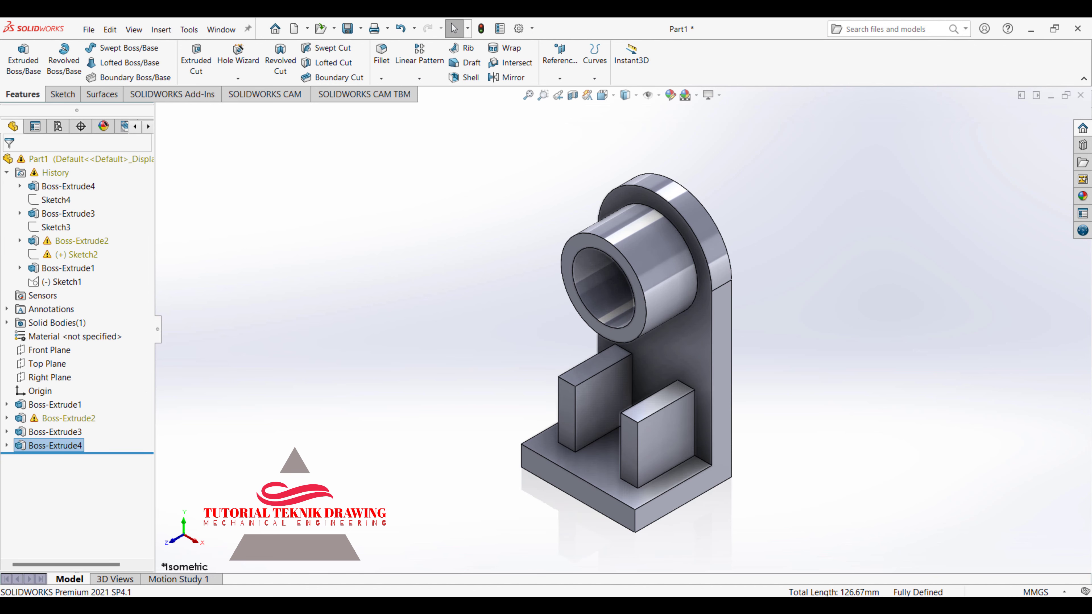
{"action": "key", "text": "alt+Tab"}
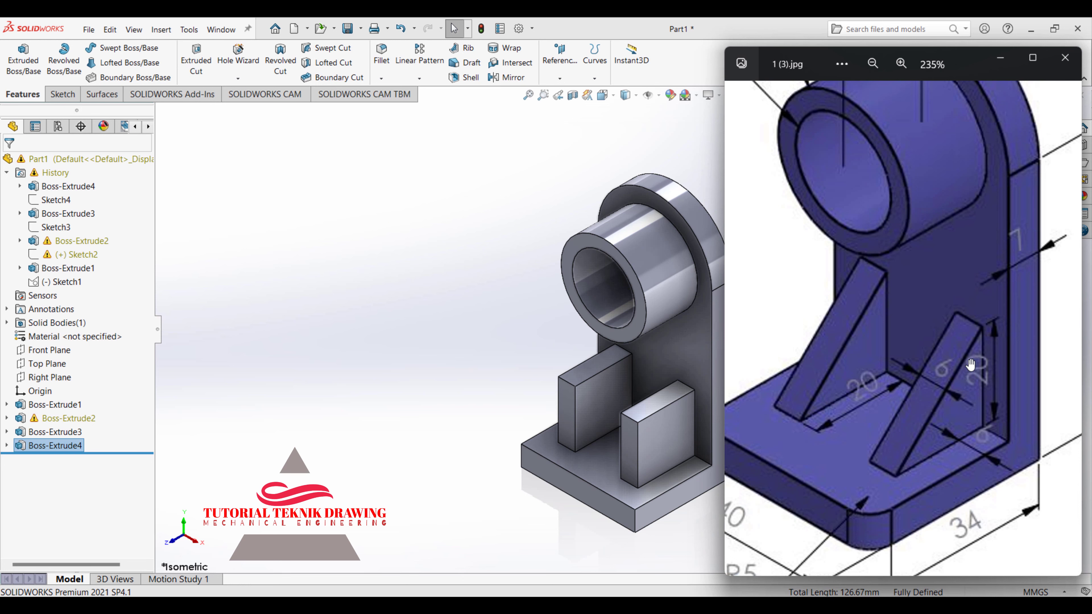
{"action": "left_click", "coordinate": [667, 434]}
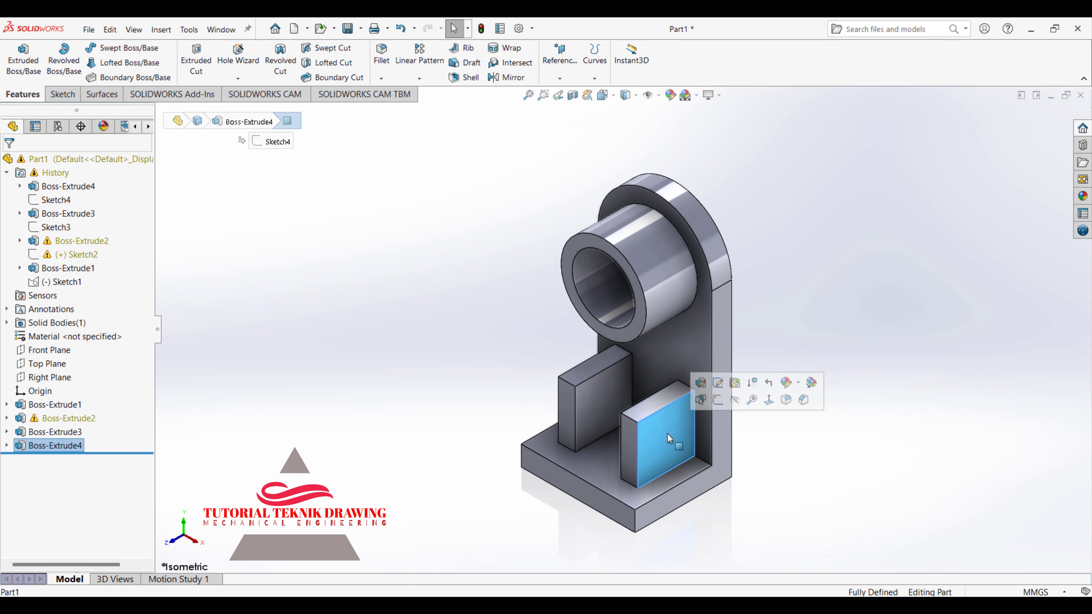
Sketch a 45° diagonal line corner to corner on the rib block's side face.
{"action": "left_click", "coordinate": [767, 407]}
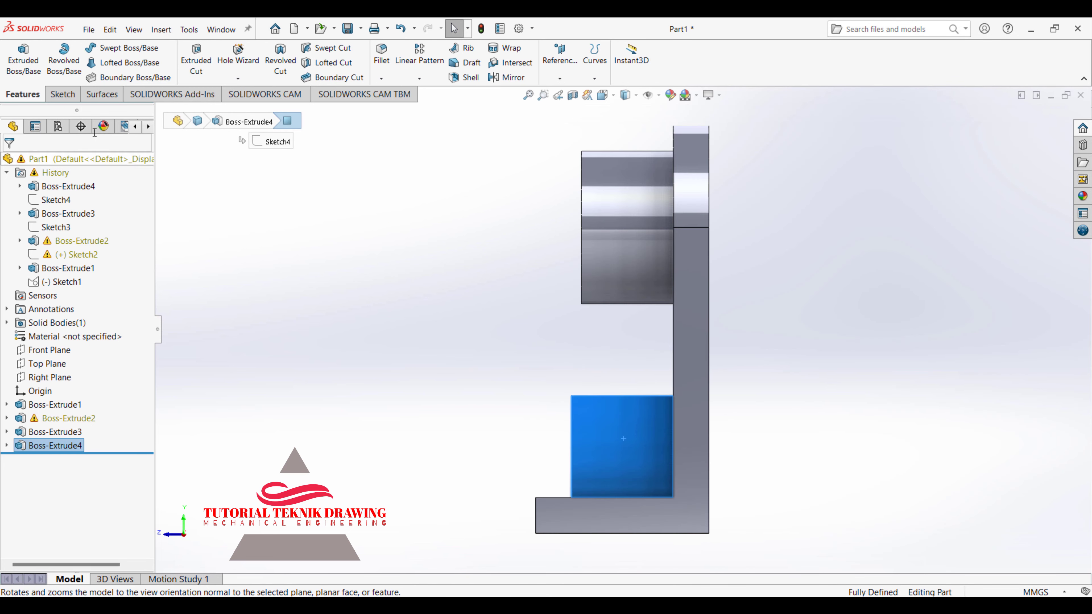
{"action": "left_click", "coordinate": [62, 94]}
{"action": "left_click", "coordinate": [104, 49]}
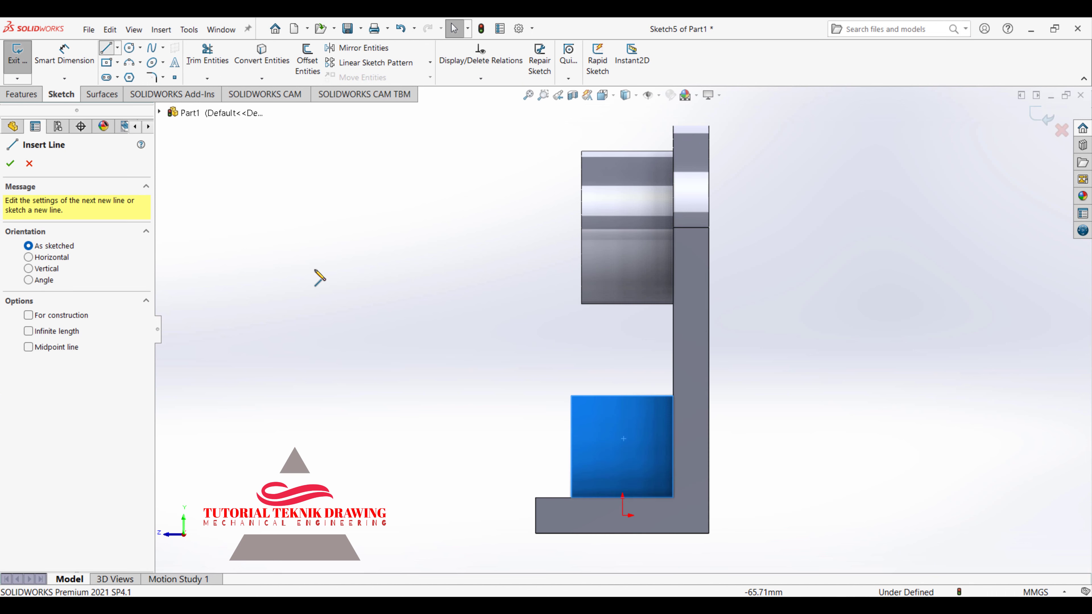
{"action": "left_click", "coordinate": [572, 497]}
{"action": "left_click", "coordinate": [673, 396]}
{"action": "right_click", "coordinate": [673, 401]}
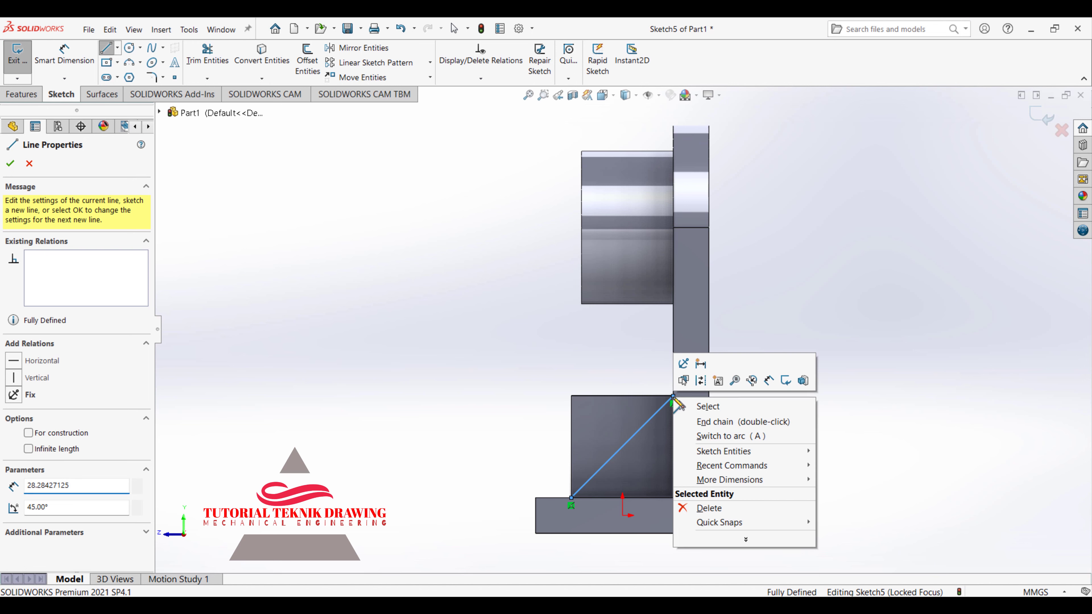
{"action": "left_click", "coordinate": [715, 405]}
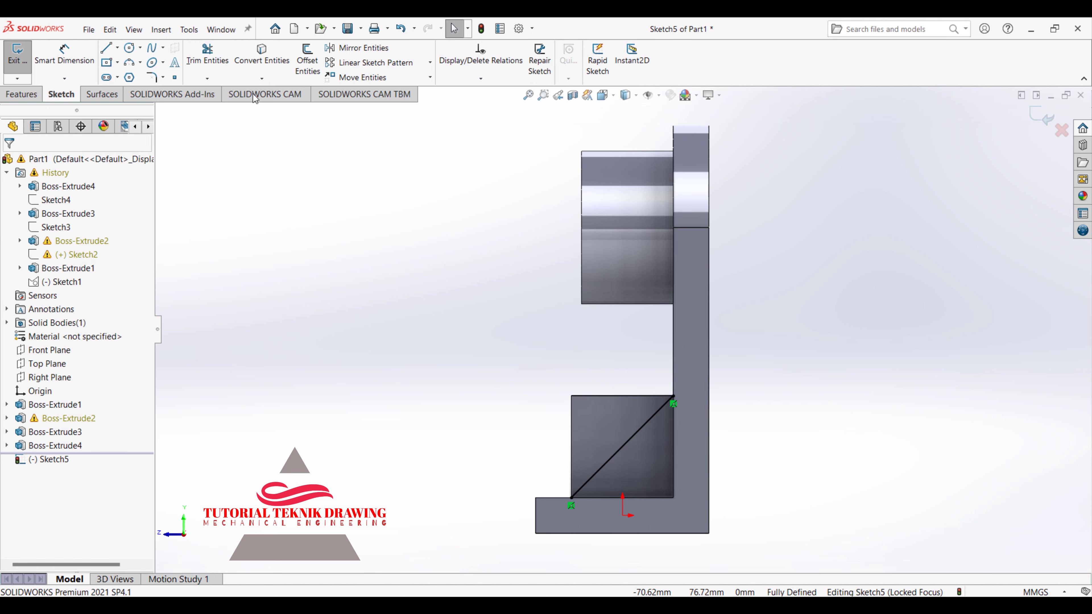
Convert the block's top edge into the sketch, then cancel an attempted extrusion.
{"action": "left_click", "coordinate": [261, 54]}
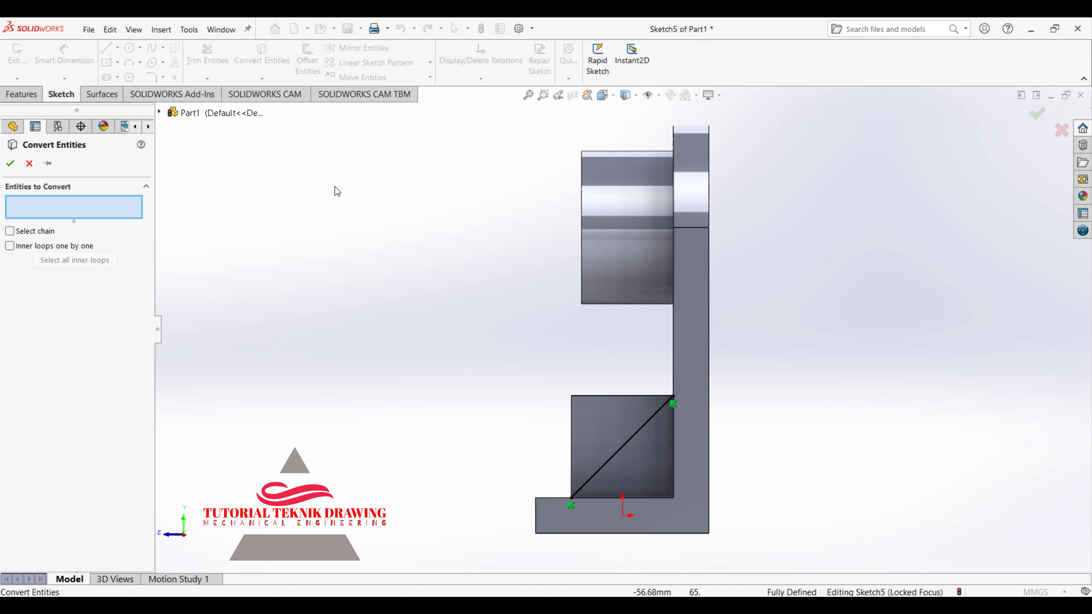
{"action": "left_click", "coordinate": [595, 395]}
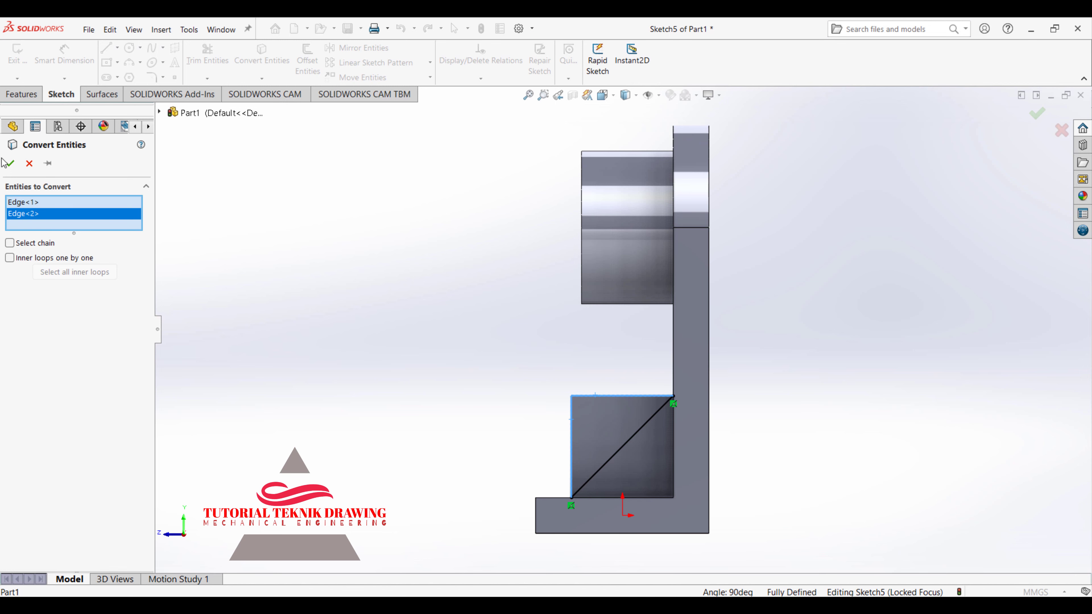
{"action": "left_click", "coordinate": [10, 163]}
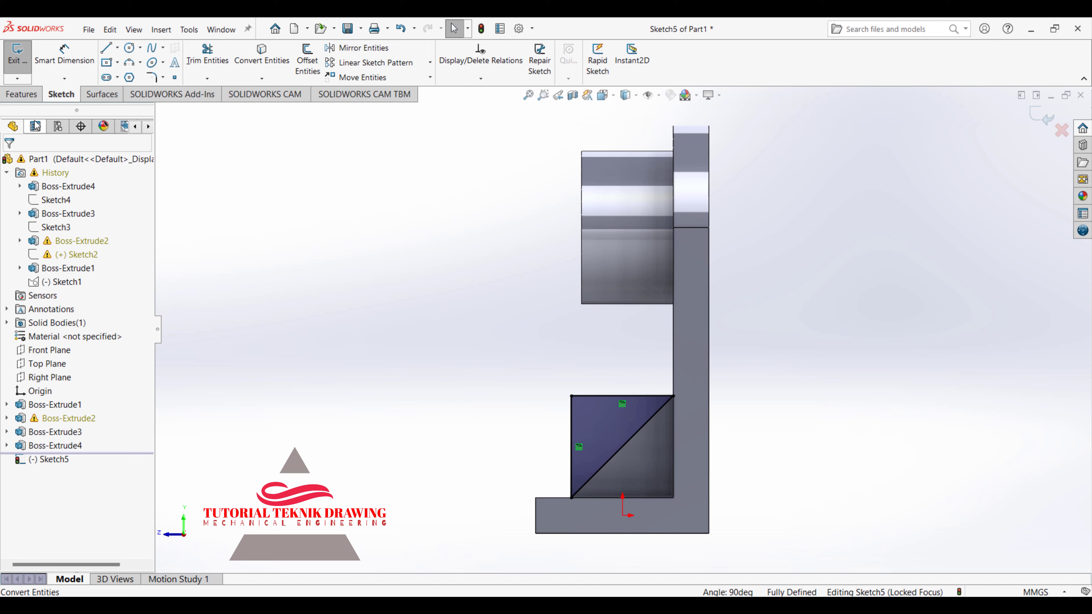
{"action": "left_click", "coordinate": [38, 97]}
{"action": "left_click", "coordinate": [23, 60]}
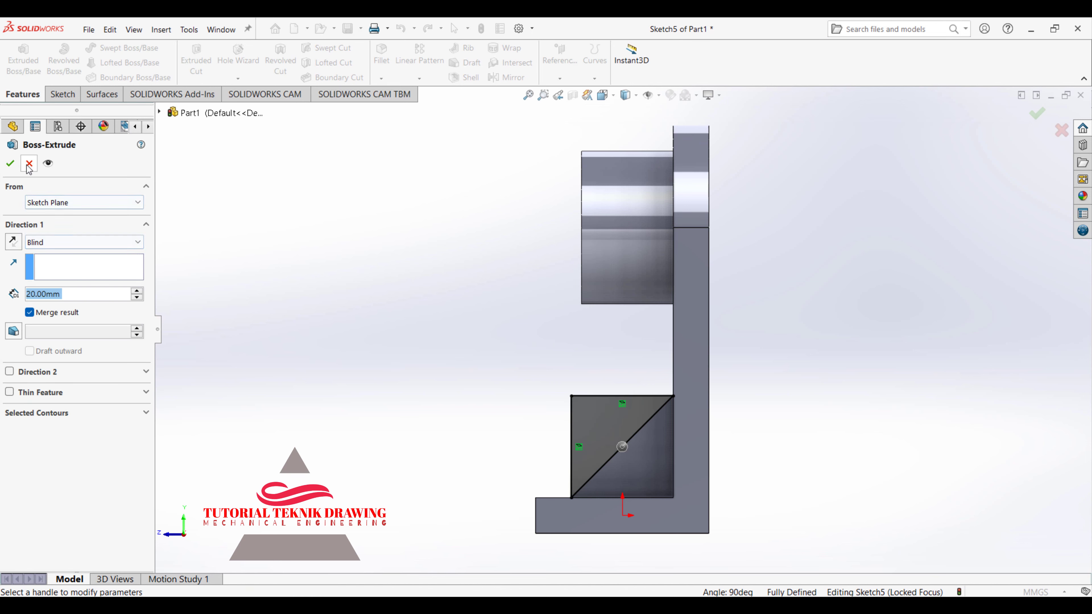
{"action": "left_click", "coordinate": [30, 163]}
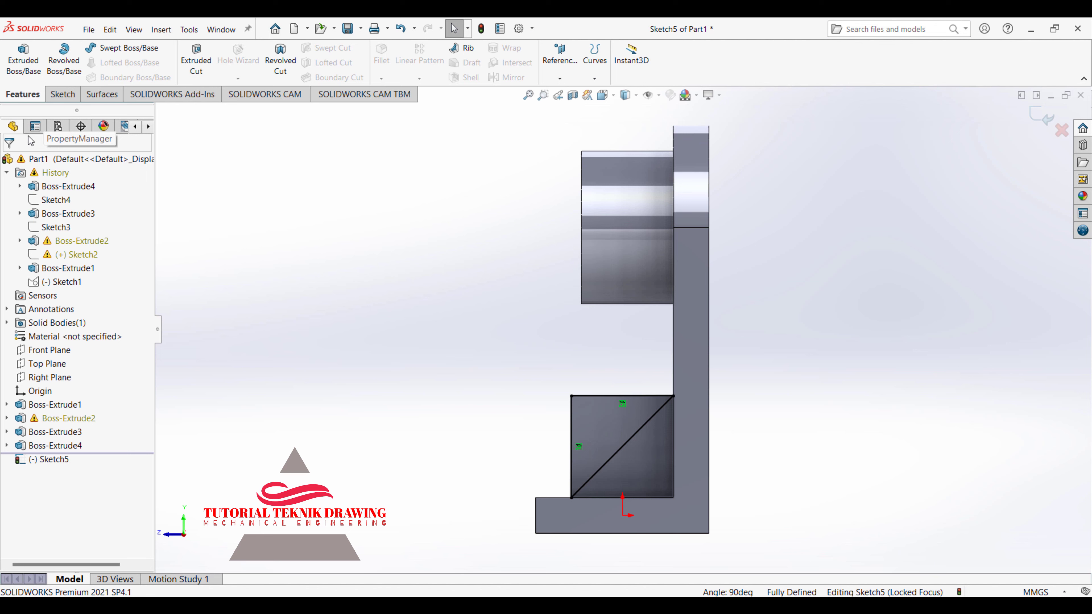
Cut the rib blocks 35 mm deep into two 45° triangular ribs, then switch to the reference drawing.
{"action": "left_click", "coordinate": [196, 60]}
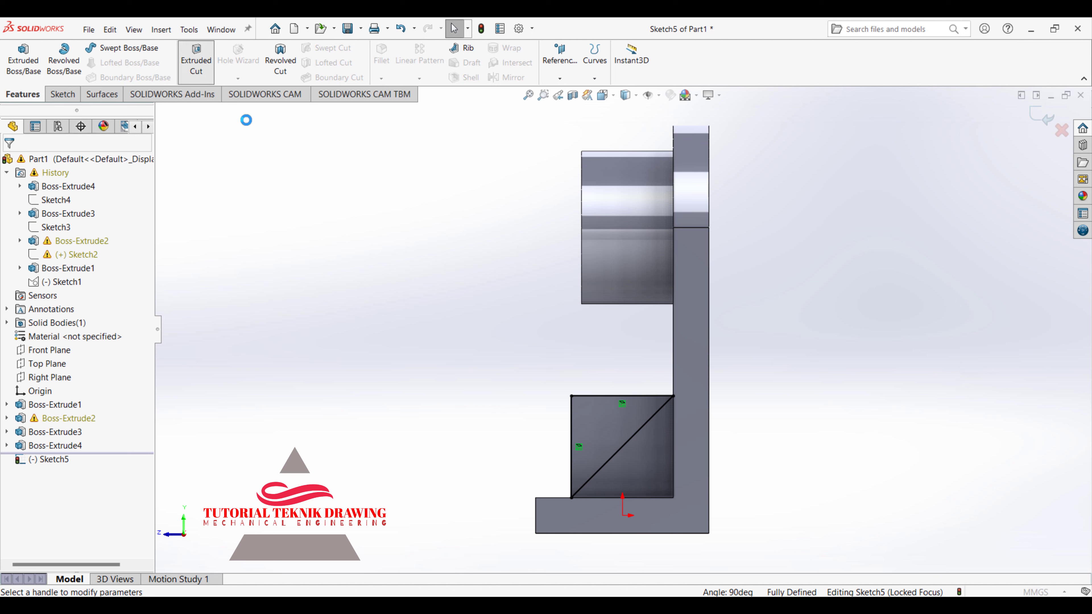
{"action": "left_click", "coordinate": [603, 94]}
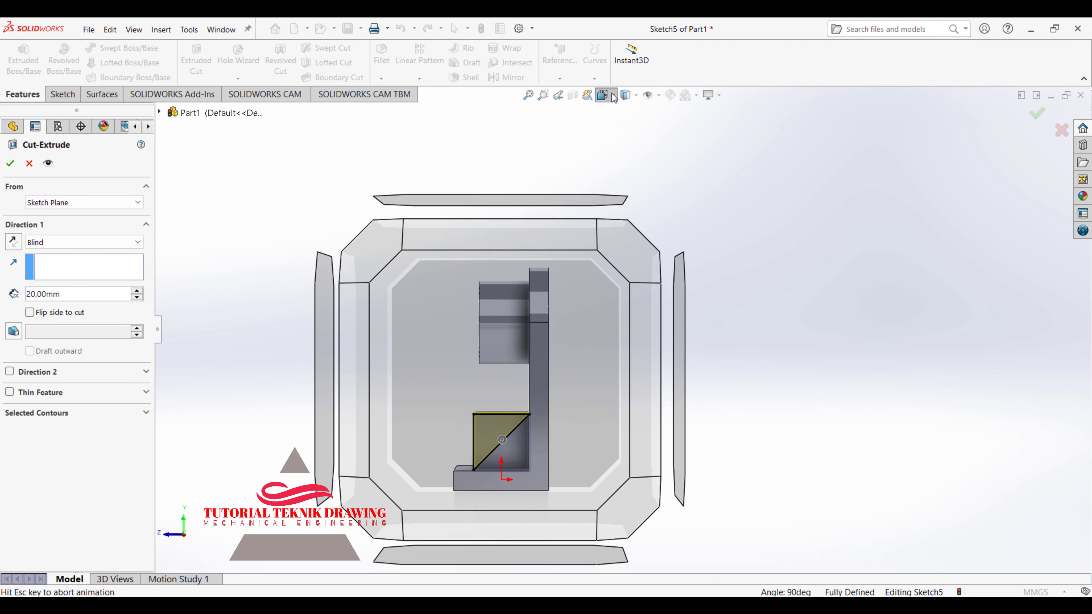
{"action": "left_click", "coordinate": [668, 127]}
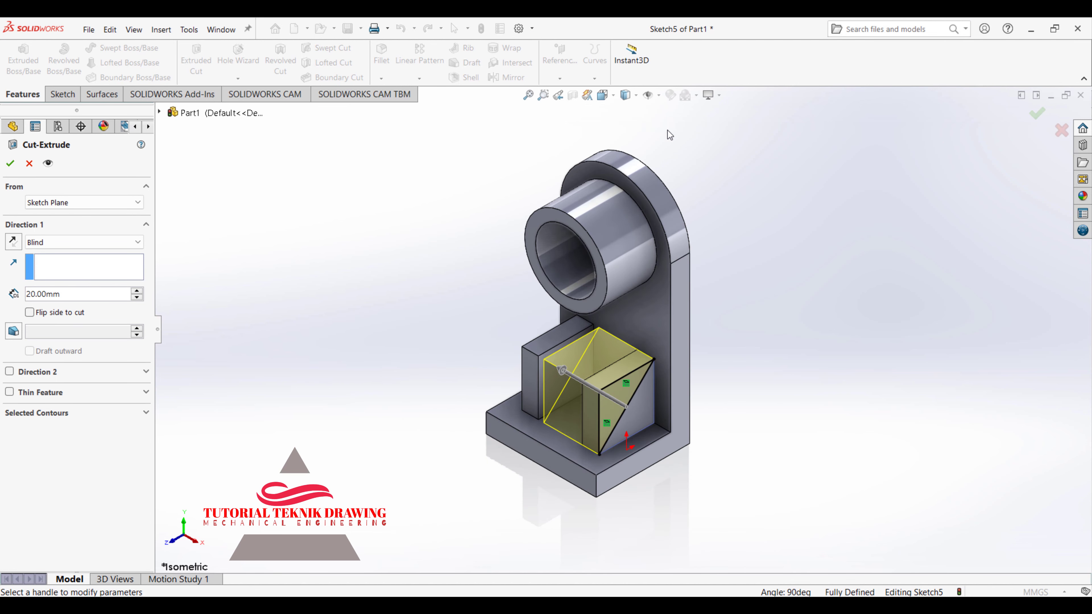
{"action": "left_click_drag", "start_coordinate": [562, 374], "coordinate": [520, 347]}
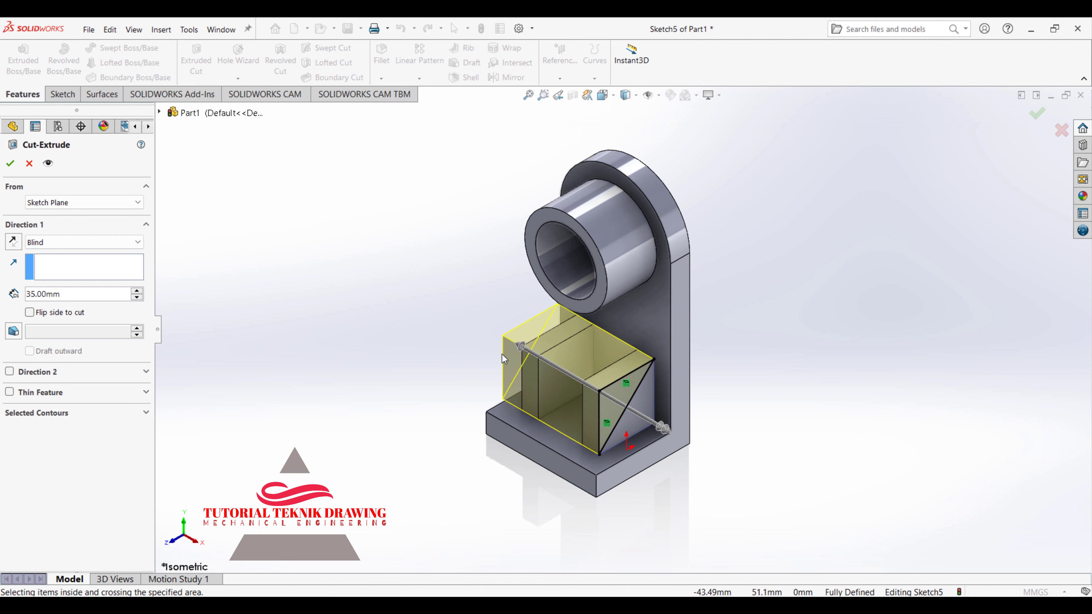
{"action": "left_click", "coordinate": [10, 163]}
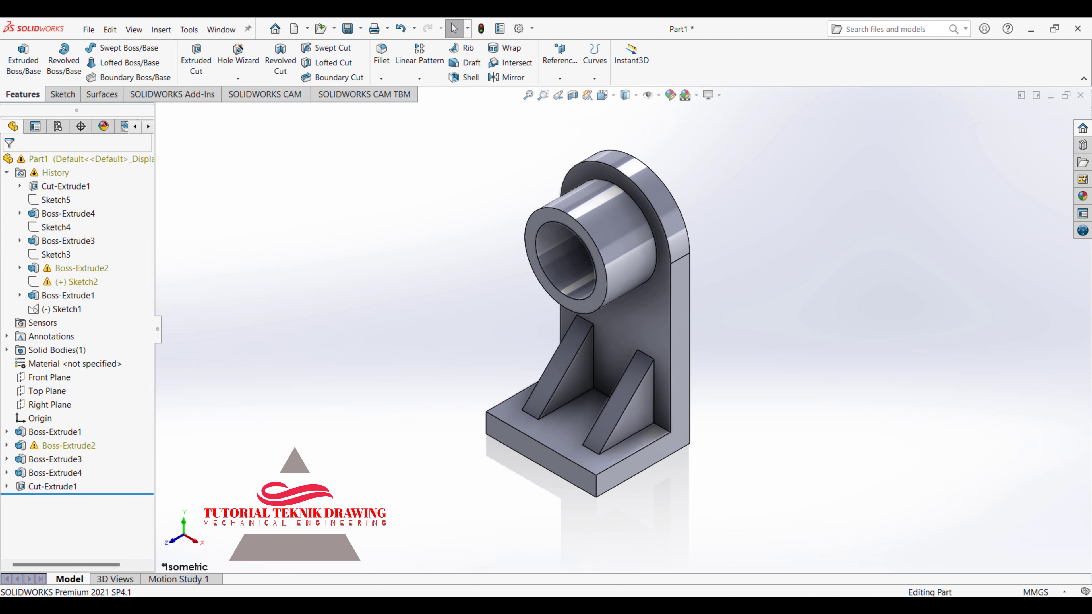
{"action": "key", "text": "alt+Tab"}
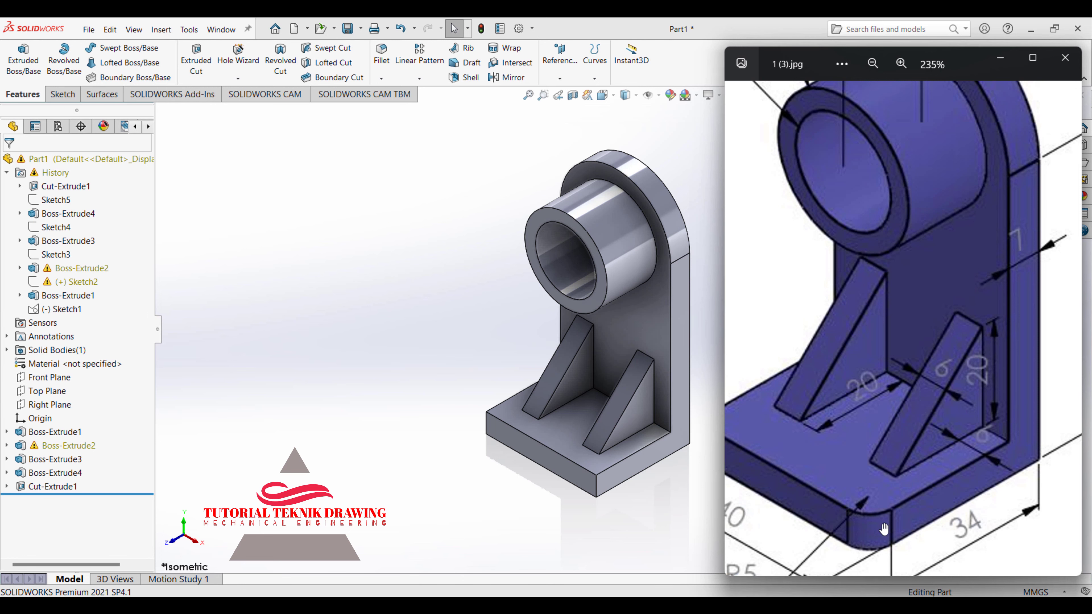
Pan the reference drawing to read the 2X R5 corner callout and base dimensions, then return to the bracket.
{"action": "left_click_drag", "start_coordinate": [884, 529], "coordinate": [896, 336]}
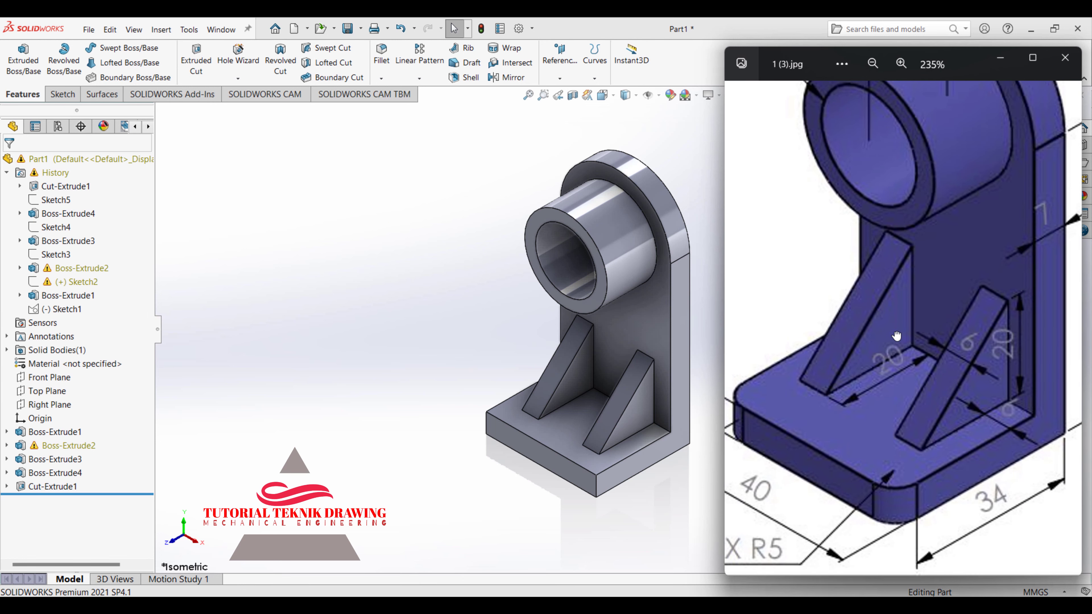
{"action": "left_click_drag", "start_coordinate": [863, 419], "coordinate": [912, 400]}
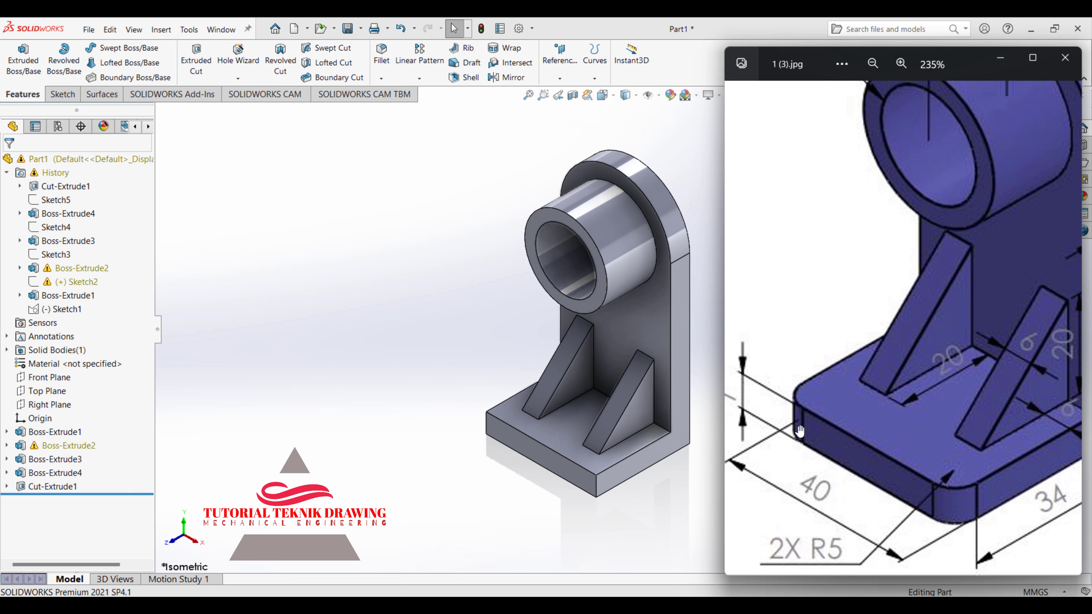
{"action": "left_click_drag", "start_coordinate": [873, 420], "coordinate": [759, 515]}
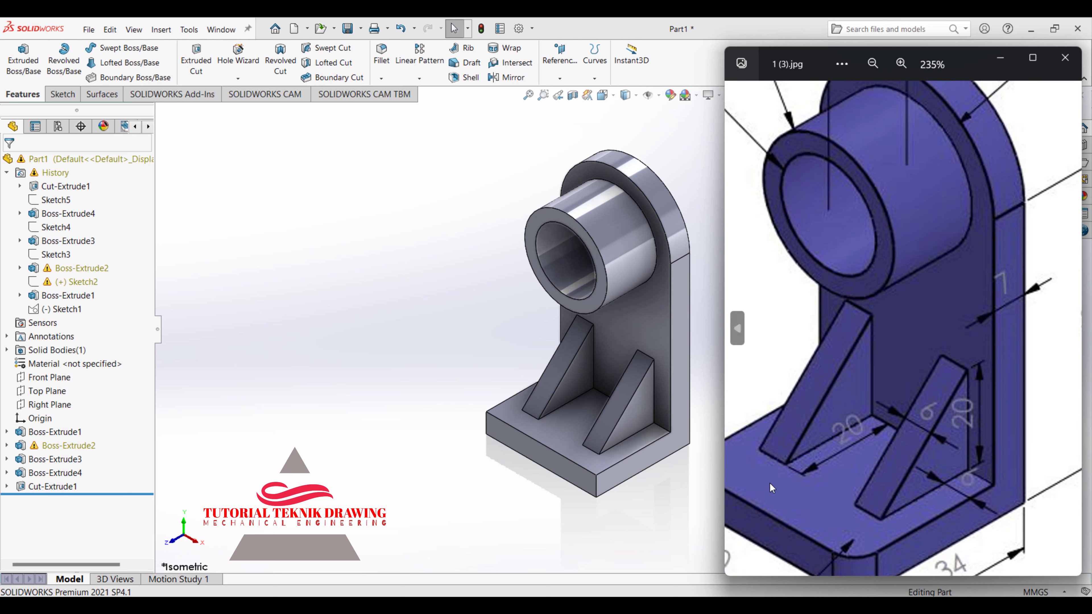
{"action": "left_click", "coordinate": [352, 367]}
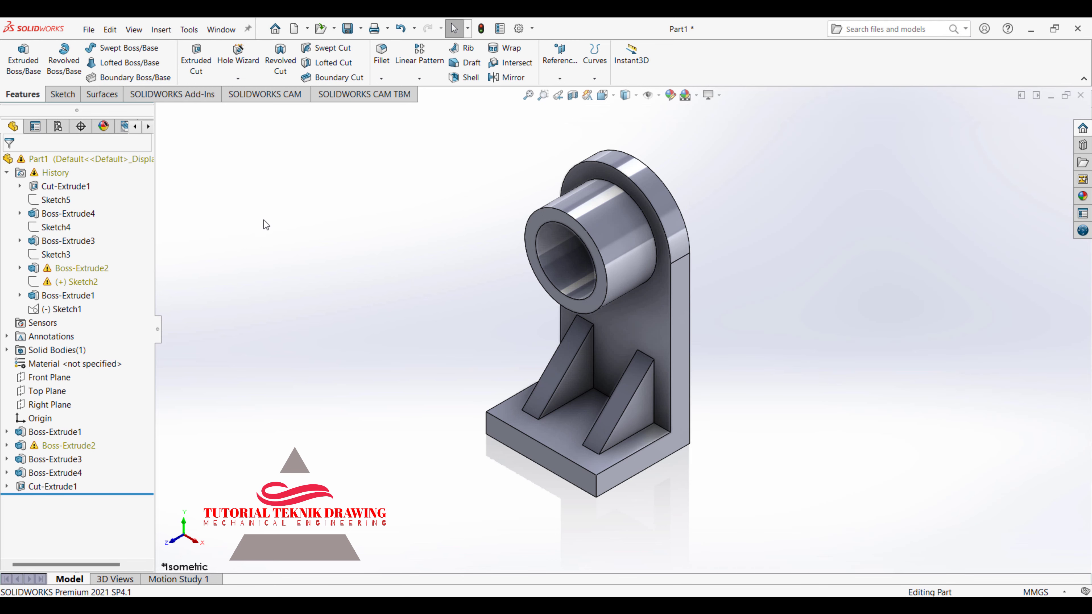
Fillet the front and left vertical base corner edges with a 5 mm radius.
{"action": "left_click", "coordinate": [380, 56]}
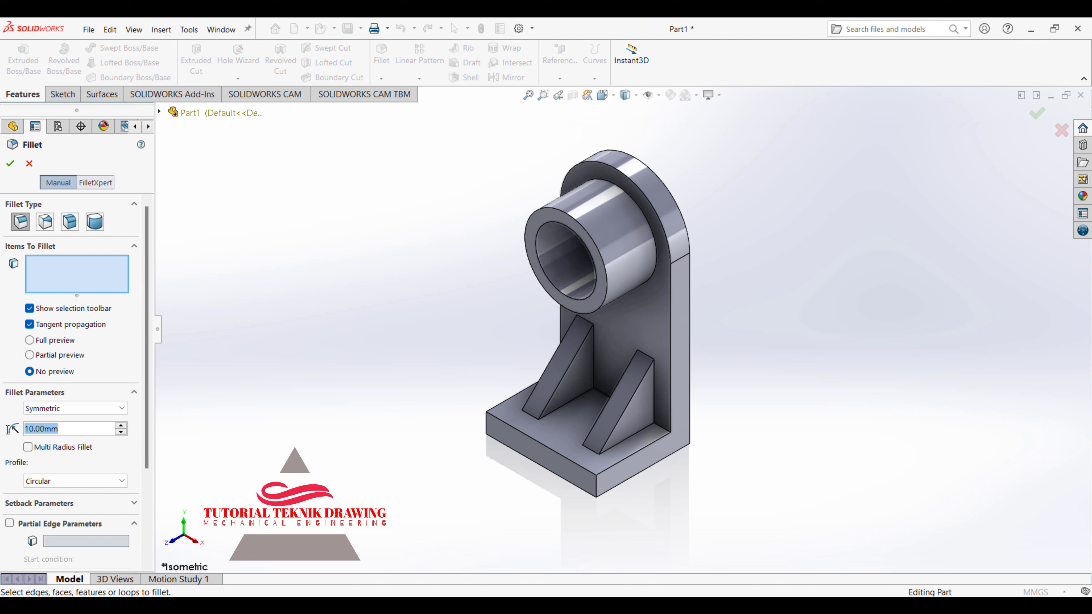
{"action": "type", "text": "5"}
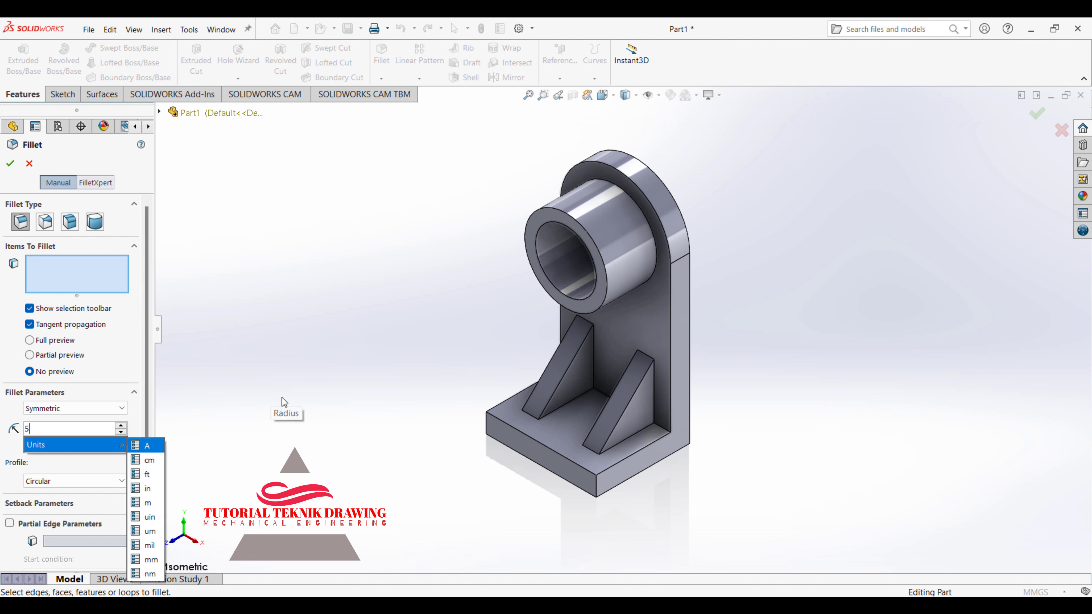
{"action": "left_click", "coordinate": [597, 491]}
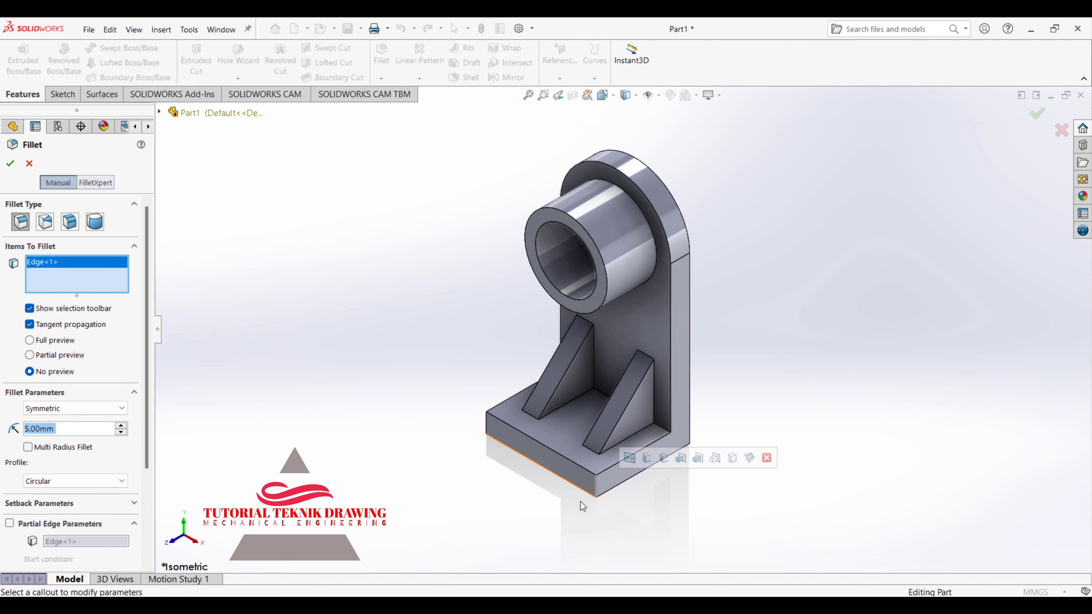
{"action": "left_click", "coordinate": [487, 427]}
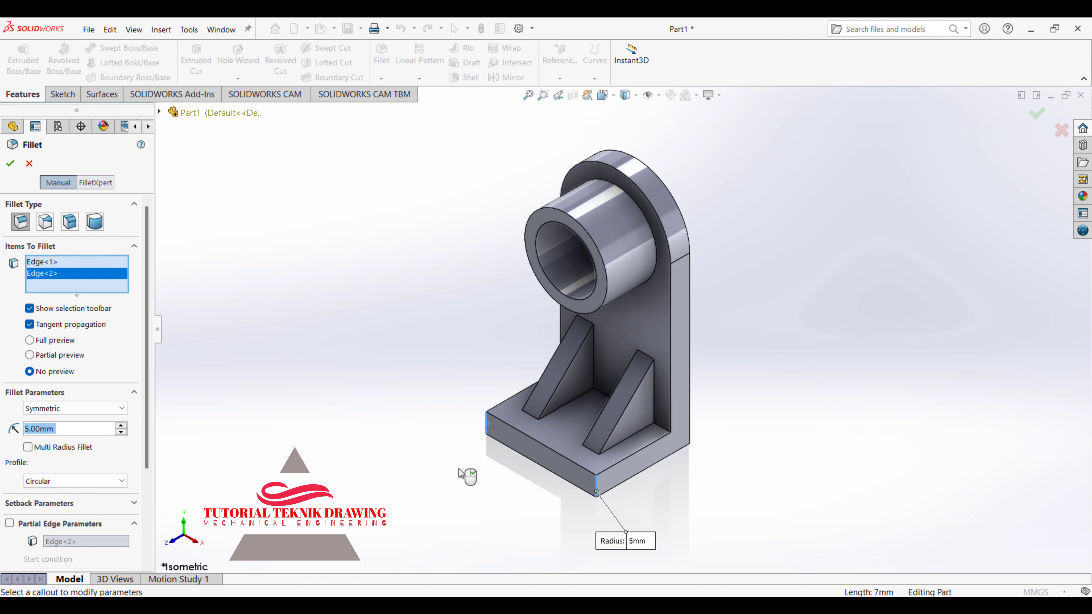
{"action": "left_click", "coordinate": [10, 163]}
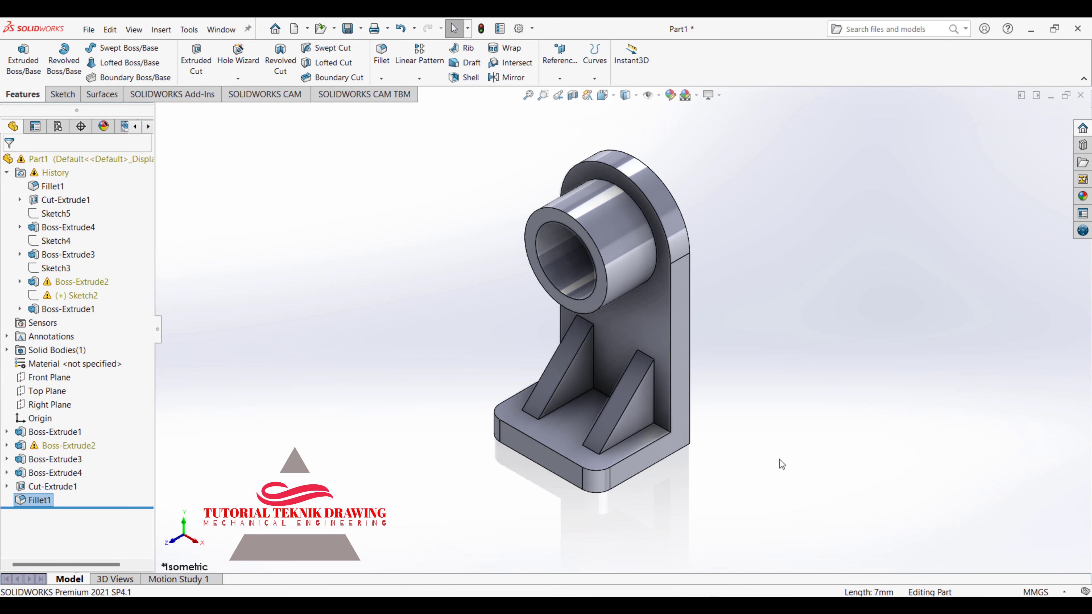
Apply the Plain White scene behind the bracket.
{"action": "left_click", "coordinate": [1083, 197]}
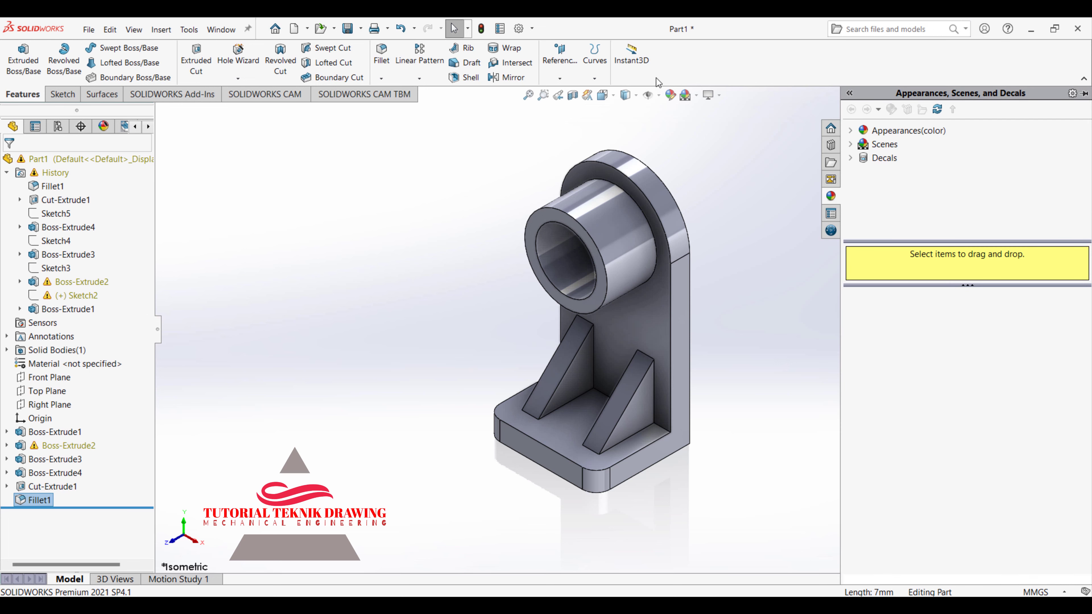
{"action": "left_click", "coordinate": [696, 95]}
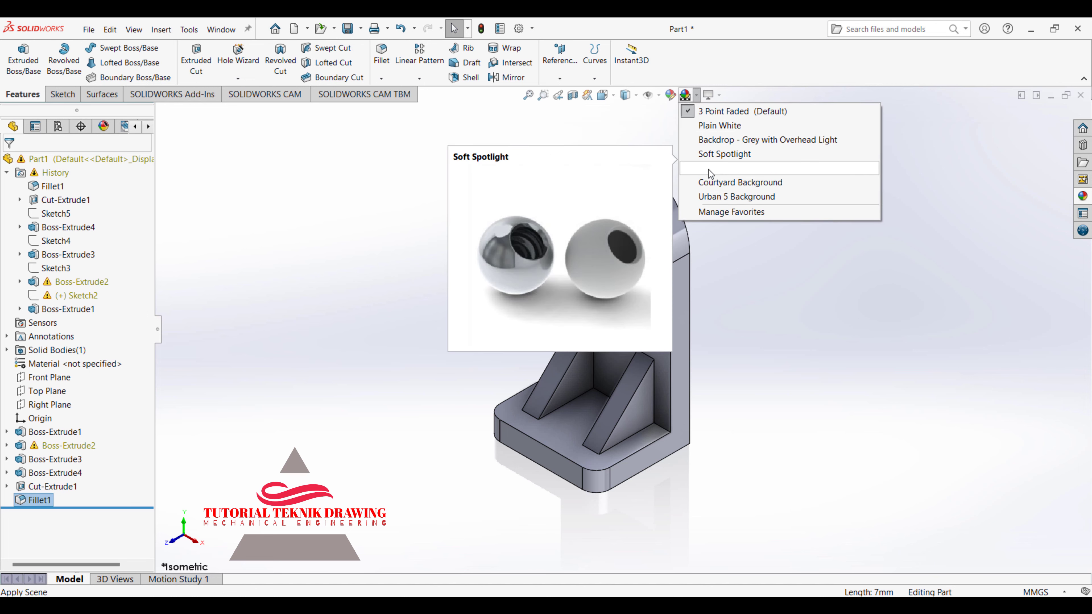
{"action": "left_click", "coordinate": [714, 130]}
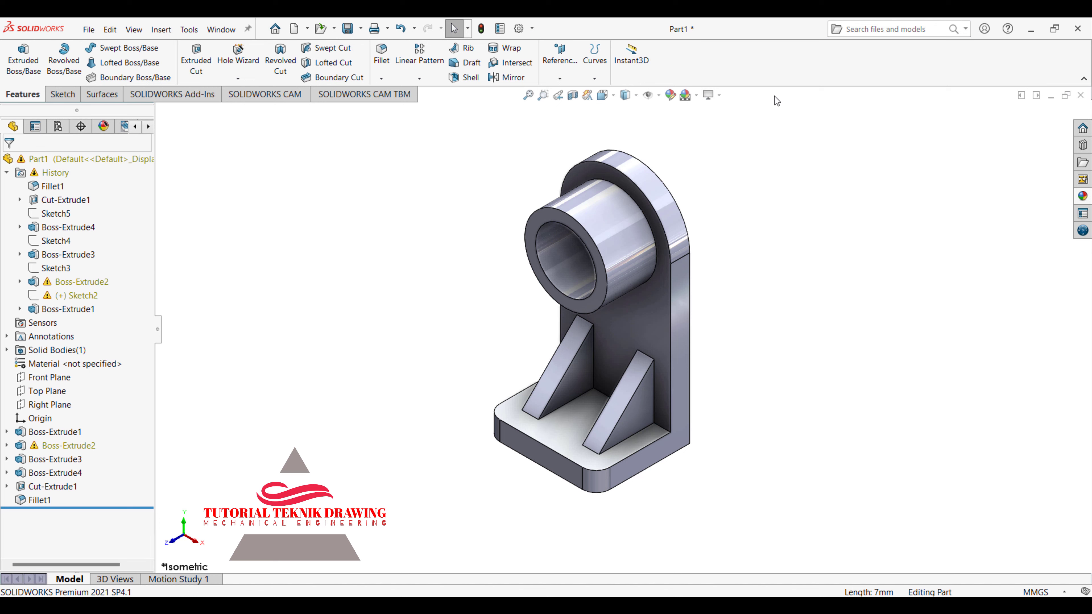
Give the whole part a polished brass appearance from the Metal library.
{"action": "left_click", "coordinate": [670, 95]}
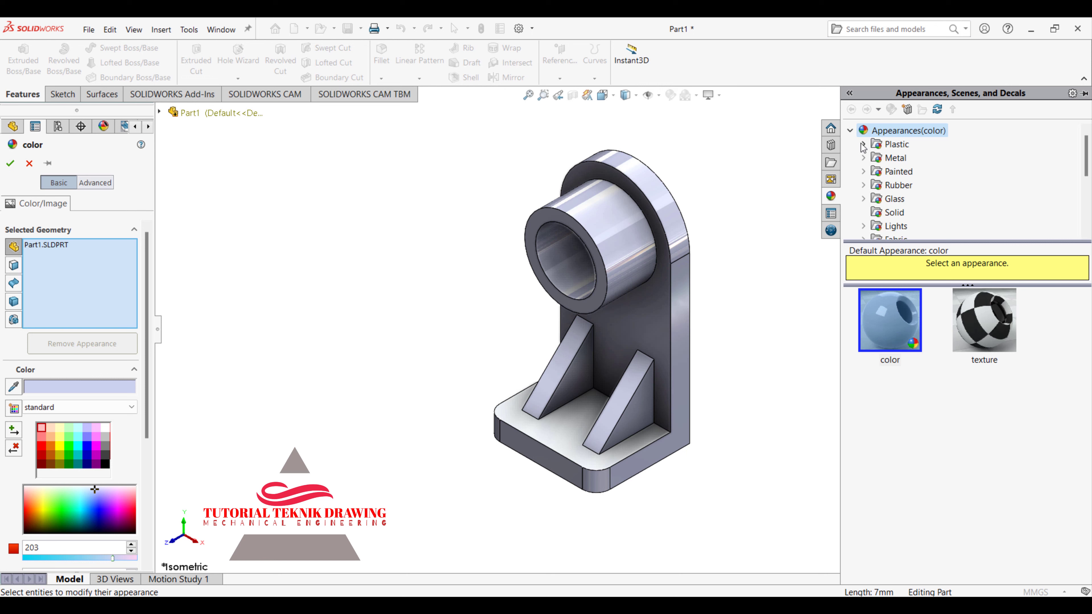
{"action": "left_click", "coordinate": [895, 158]}
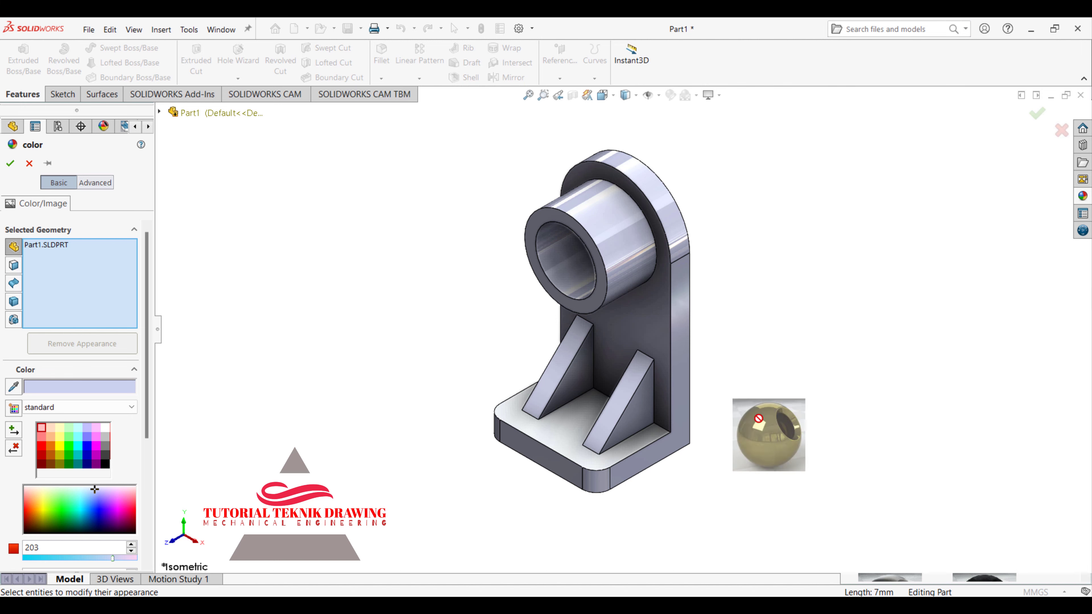
{"action": "left_click_drag", "start_coordinate": [888, 518], "coordinate": [770, 435]}
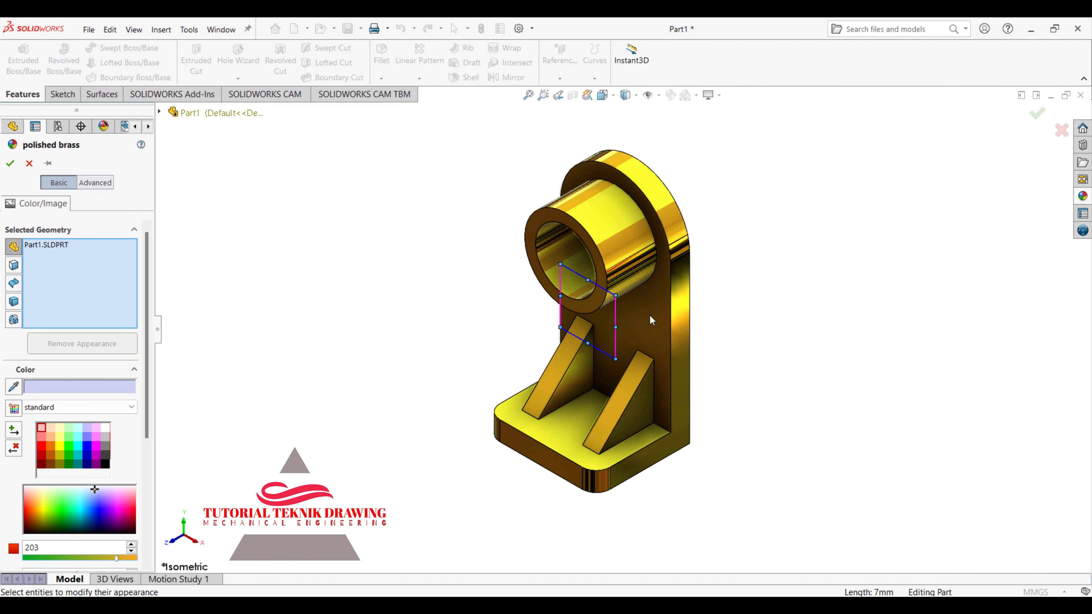
{"action": "left_click", "coordinate": [10, 163]}
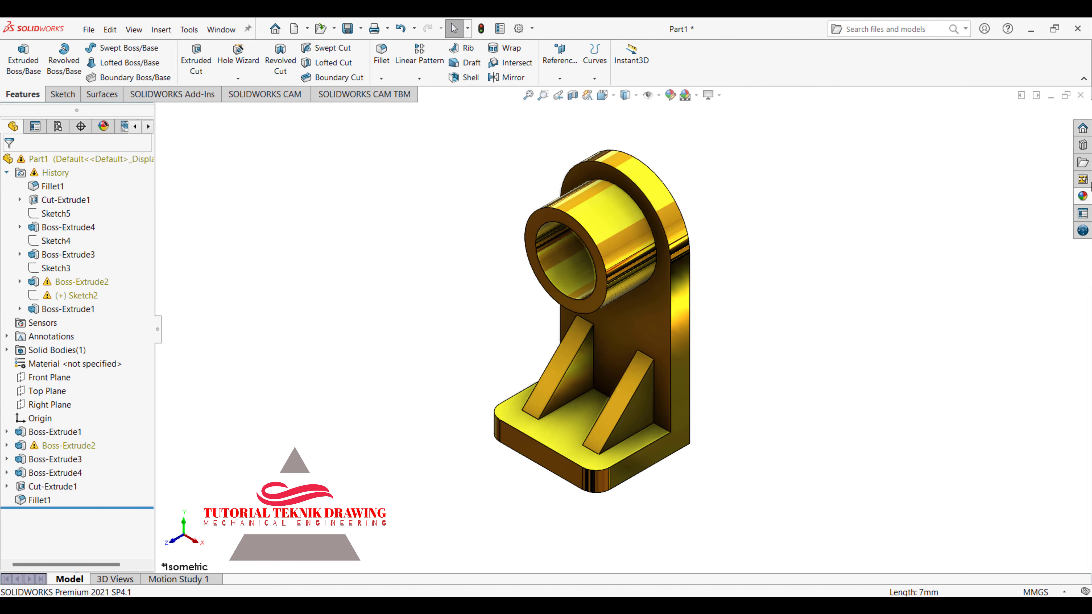
Try a brushed brass appearance on the whole part.
{"action": "left_click", "coordinate": [1083, 196]}
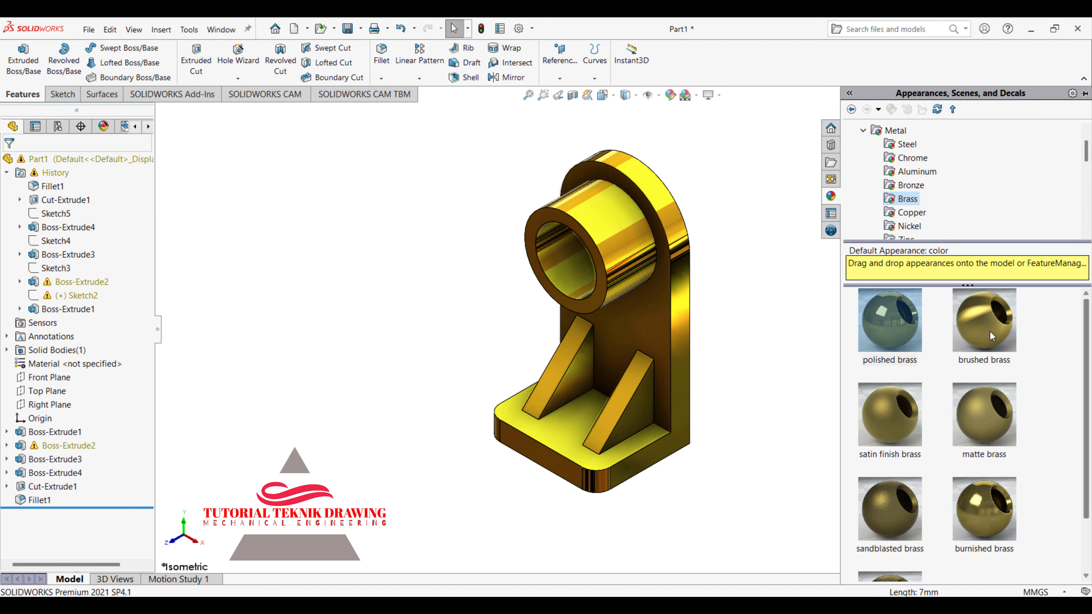
{"action": "left_click_drag", "start_coordinate": [992, 336], "coordinate": [684, 334]}
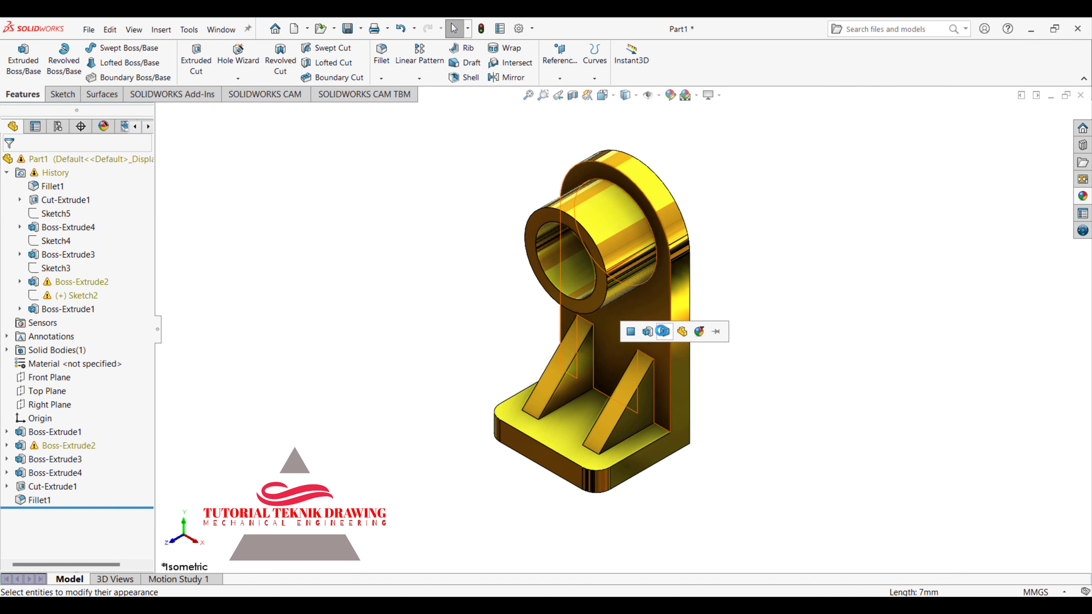
{"action": "left_click", "coordinate": [684, 333]}
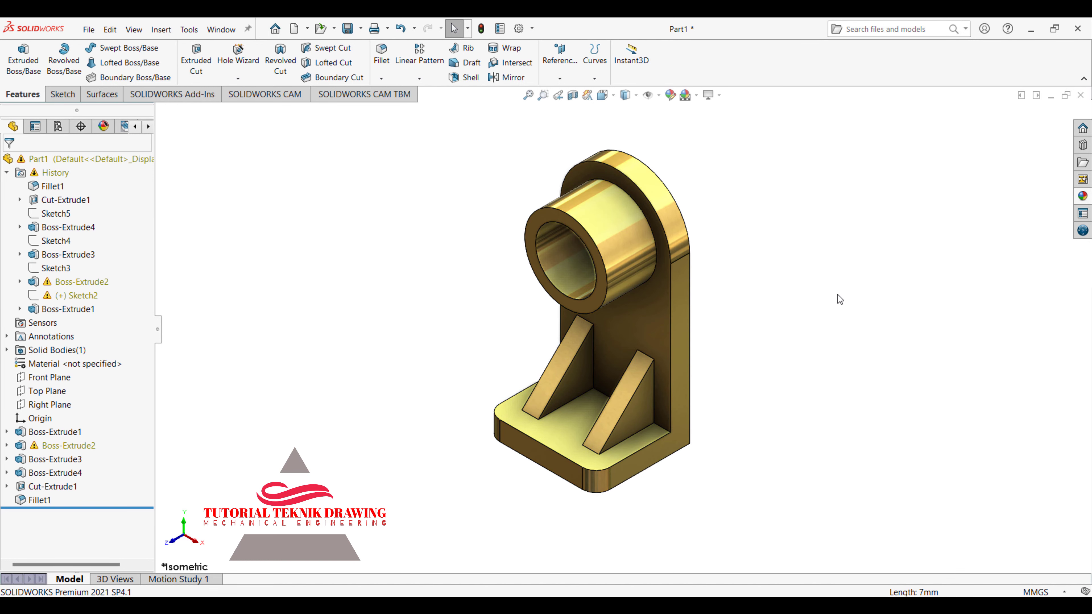
Browse copper, bronze and aluminum finishes and apply blue anodized aluminum to the whole part.
{"action": "left_click", "coordinate": [1082, 199]}
{"action": "scroll", "coordinate": [1085, 303], "scroll_direction": "down", "scroll_amount": 2}
{"action": "scroll", "coordinate": [1084, 303], "scroll_direction": "up", "scroll_amount": 2}
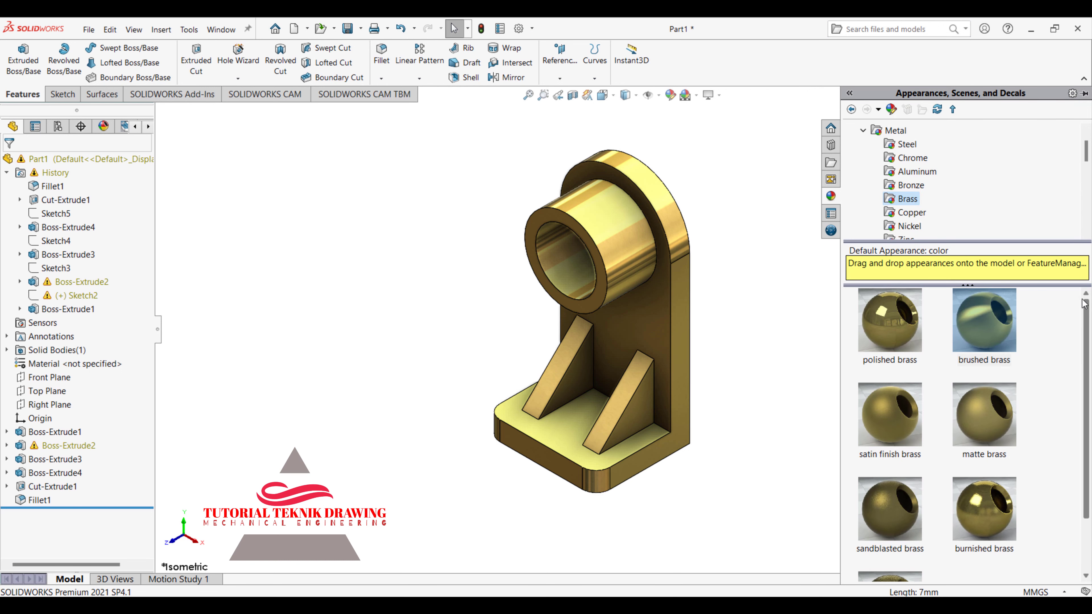
{"action": "left_click", "coordinate": [912, 212]}
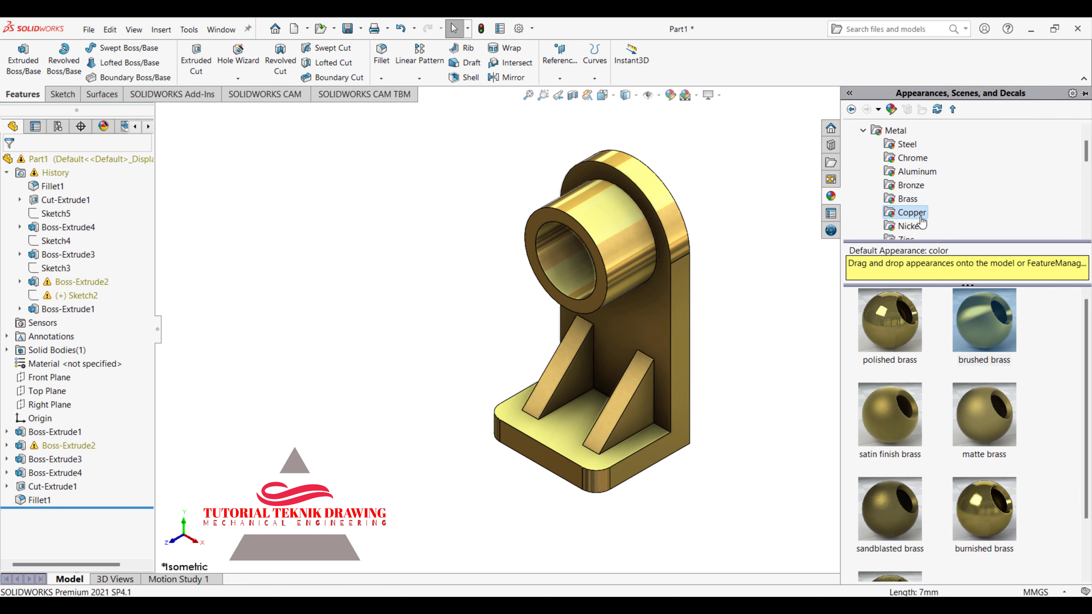
{"action": "left_click", "coordinate": [910, 186]}
{"action": "left_click", "coordinate": [913, 172]}
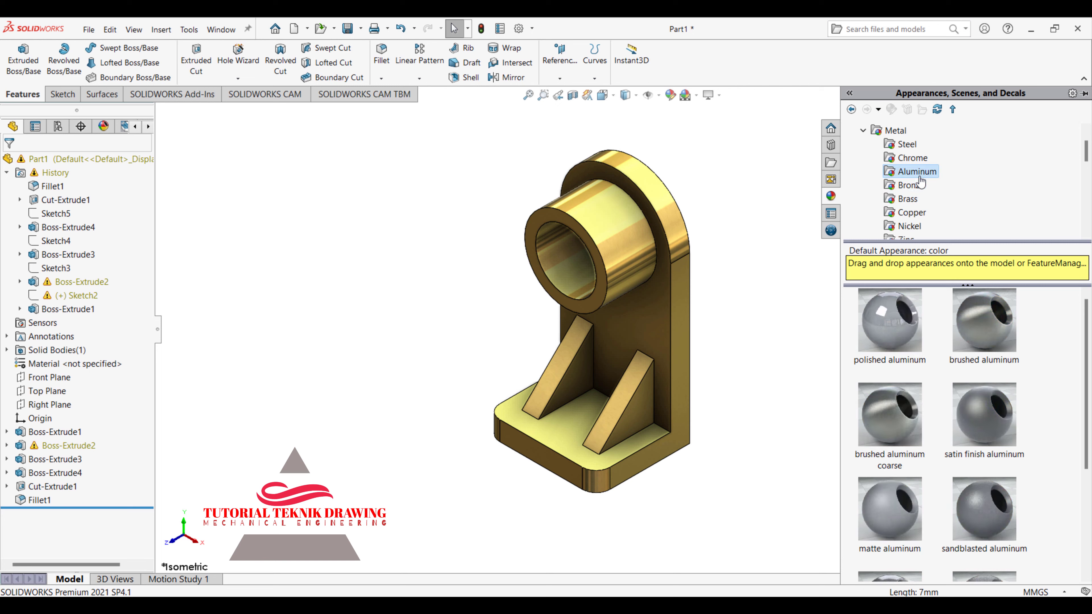
{"action": "scroll", "coordinate": [1089, 329], "scroll_direction": "down", "scroll_amount": 5}
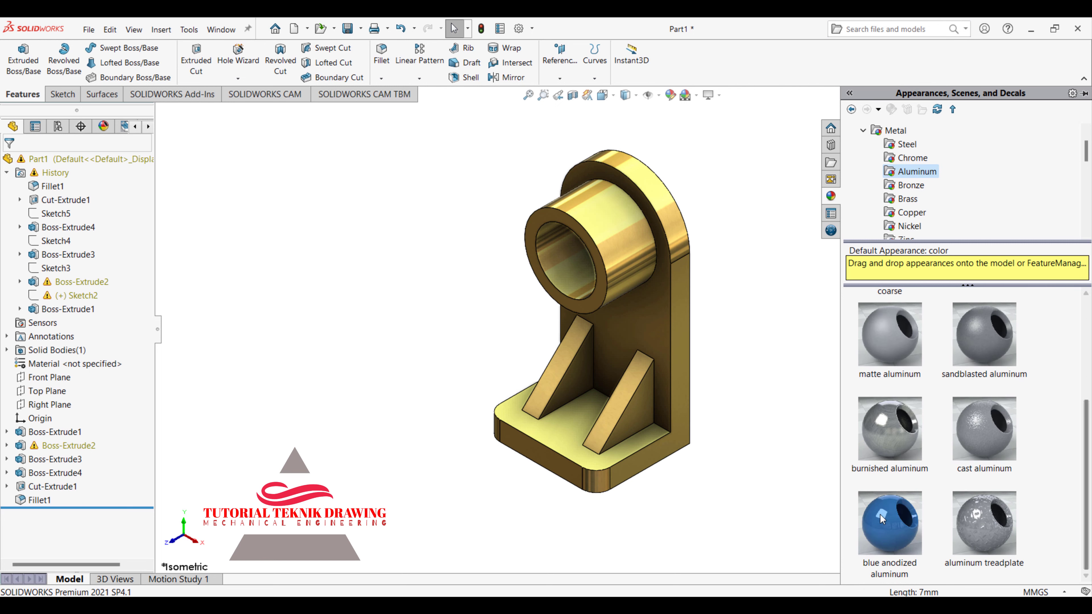
{"action": "left_click_drag", "start_coordinate": [890, 512], "coordinate": [663, 378]}
{"action": "left_click", "coordinate": [622, 356]}
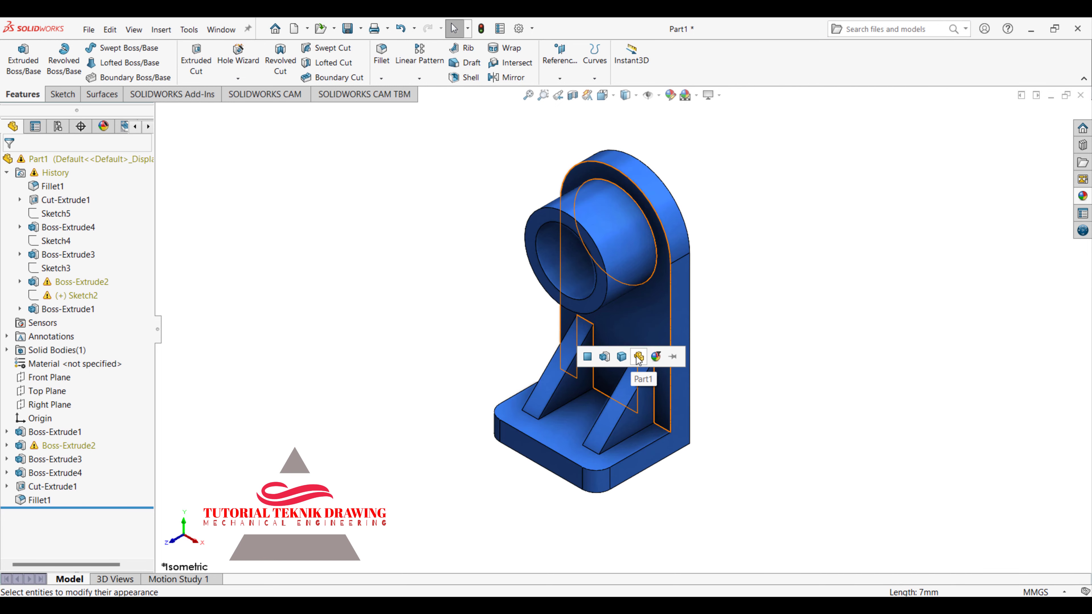
Replace it with burnished aluminum on the whole part.
{"action": "left_click", "coordinate": [1083, 195]}
{"action": "left_click_drag", "start_coordinate": [890, 428], "coordinate": [658, 280]}
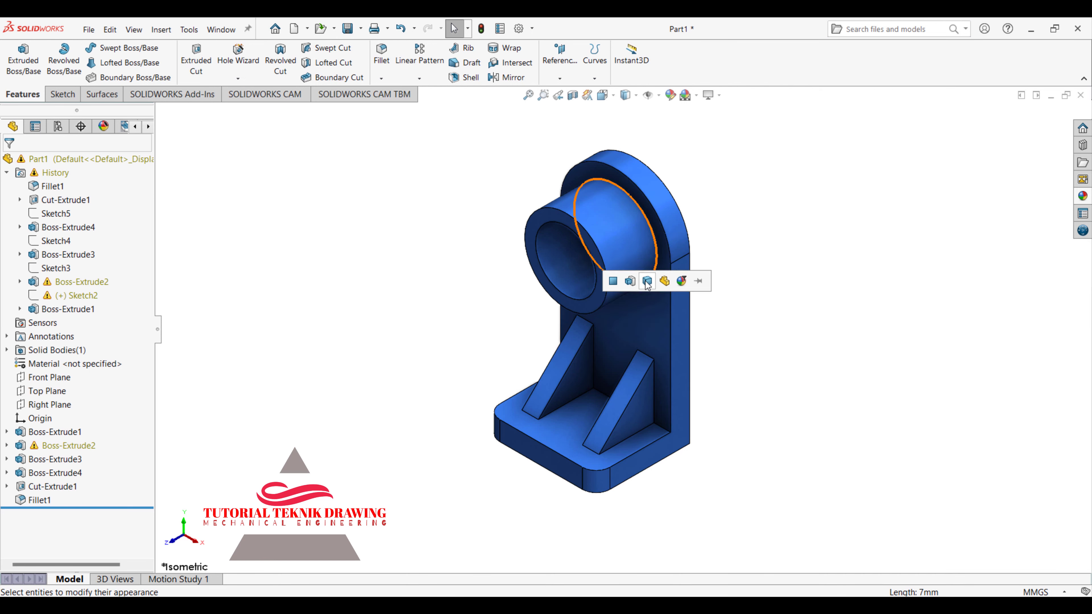
{"action": "left_click", "coordinate": [664, 281]}
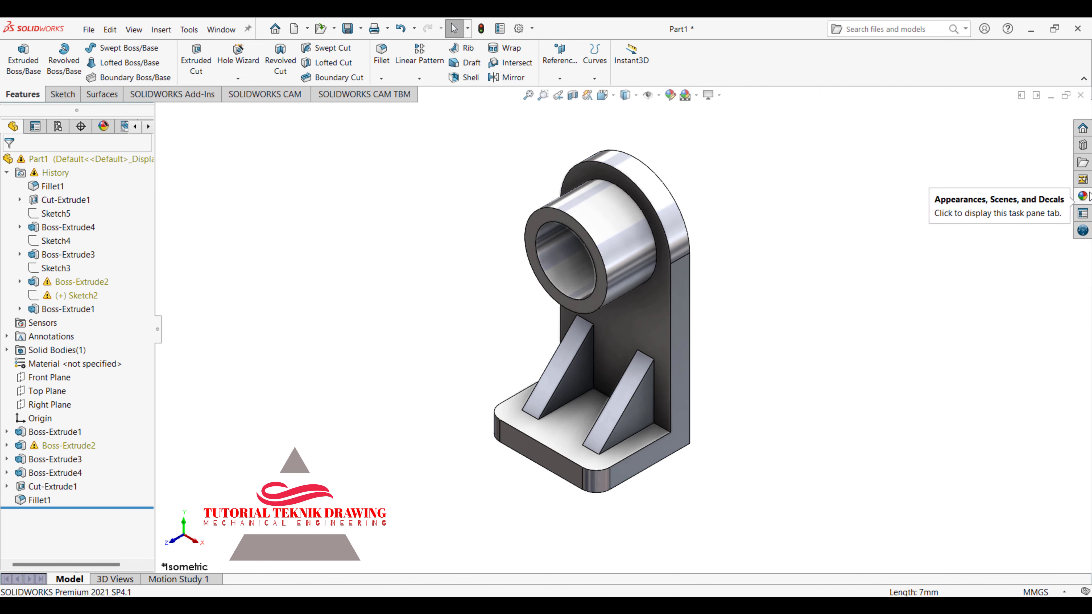
Compare silver, platinum and lead finishes, then apply polished silver to the whole part.
{"action": "left_click", "coordinate": [1083, 196]}
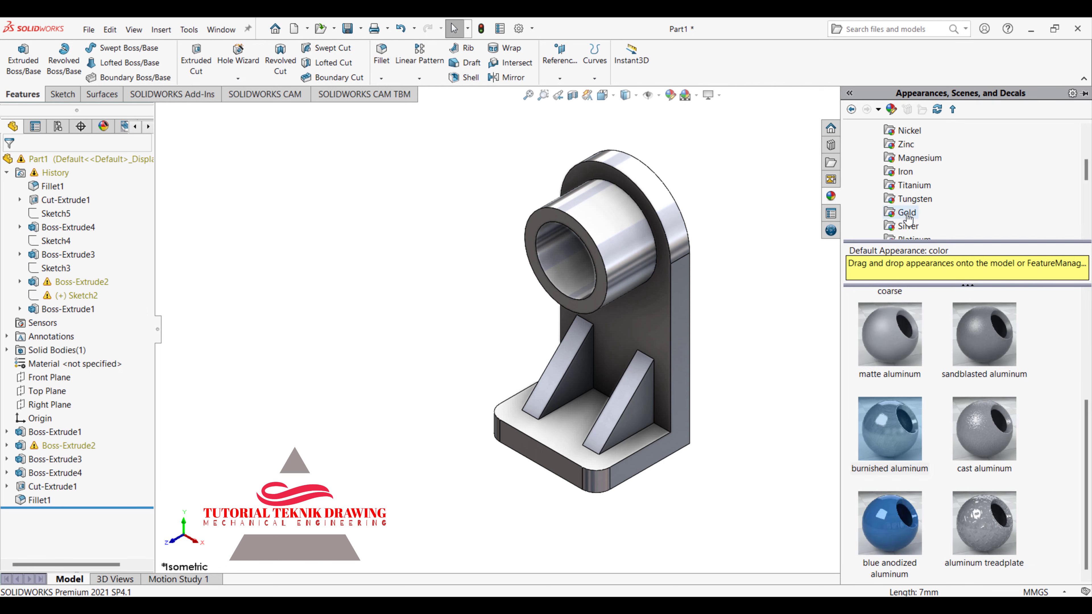
{"action": "left_click", "coordinate": [909, 228]}
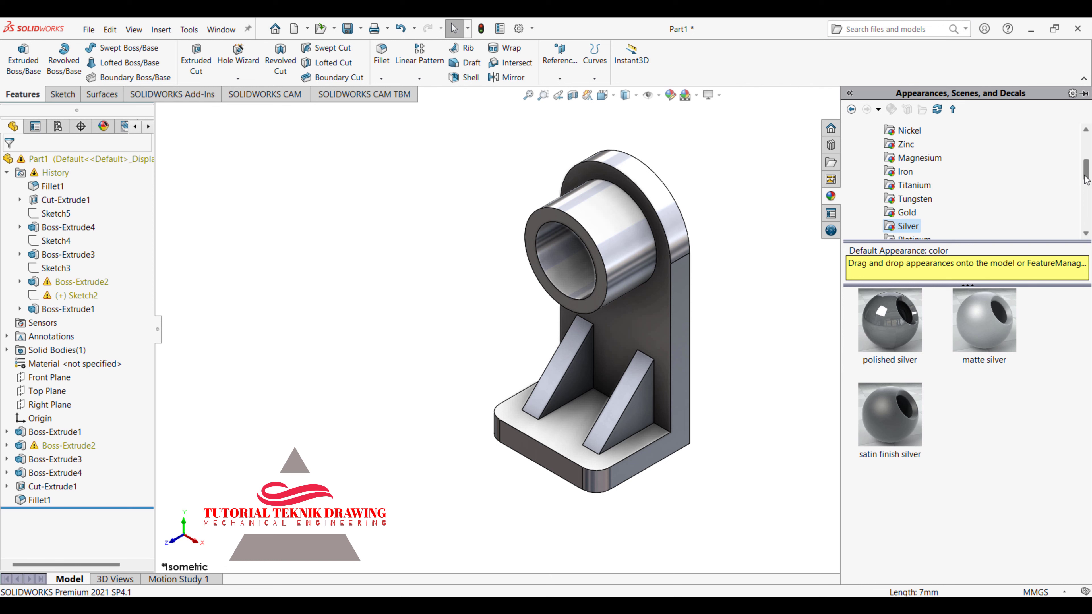
{"action": "scroll", "coordinate": [1087, 179], "scroll_direction": "down", "scroll_amount": 1}
{"action": "left_click", "coordinate": [911, 200]}
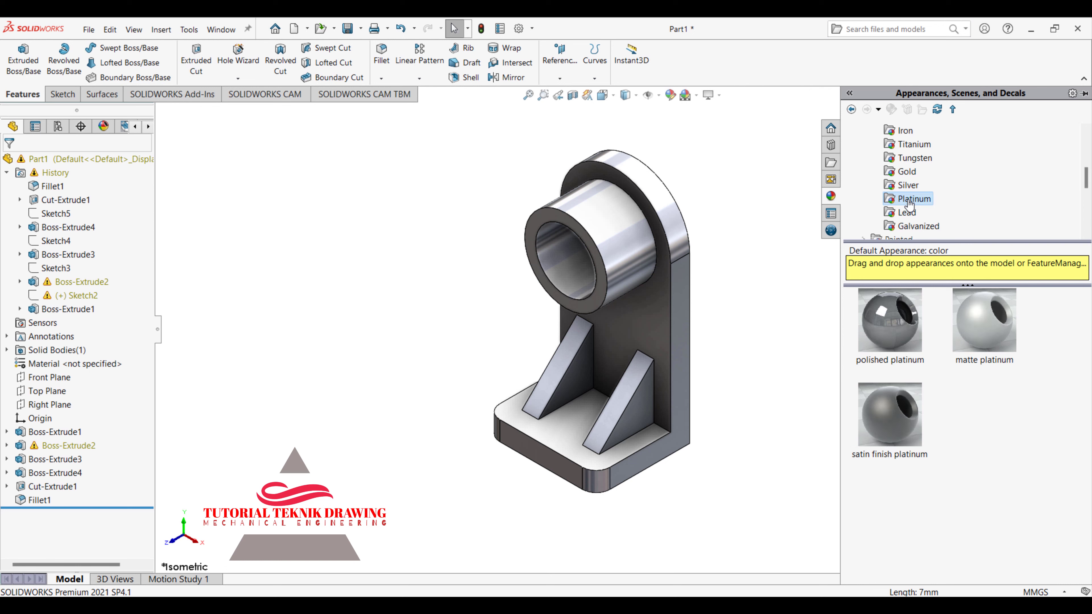
{"action": "left_click", "coordinate": [908, 213]}
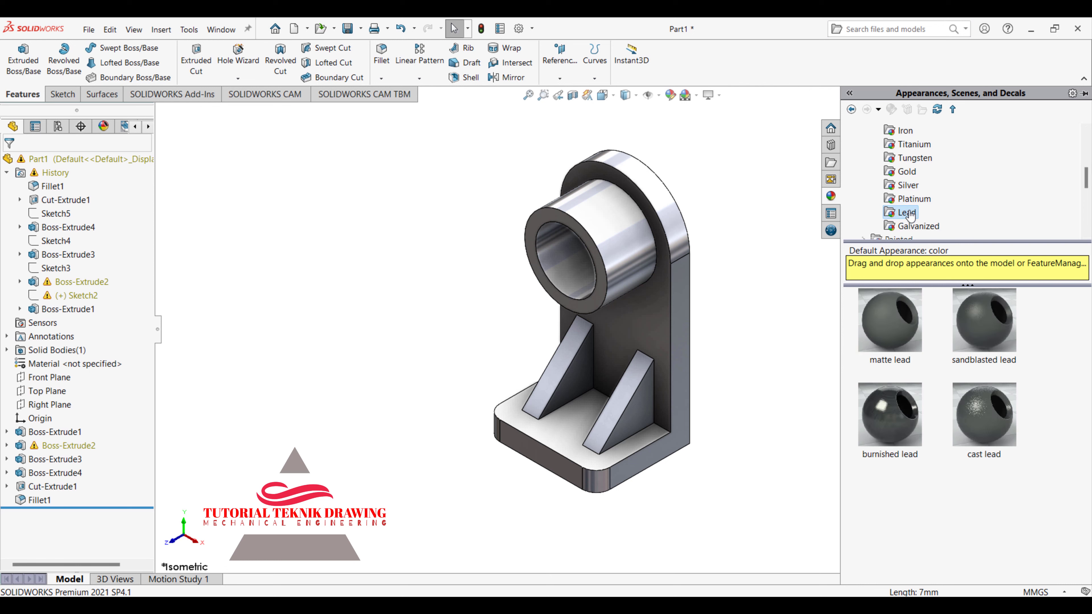
{"action": "left_click", "coordinate": [908, 186]}
{"action": "left_click_drag", "start_coordinate": [890, 320], "coordinate": [662, 331]}
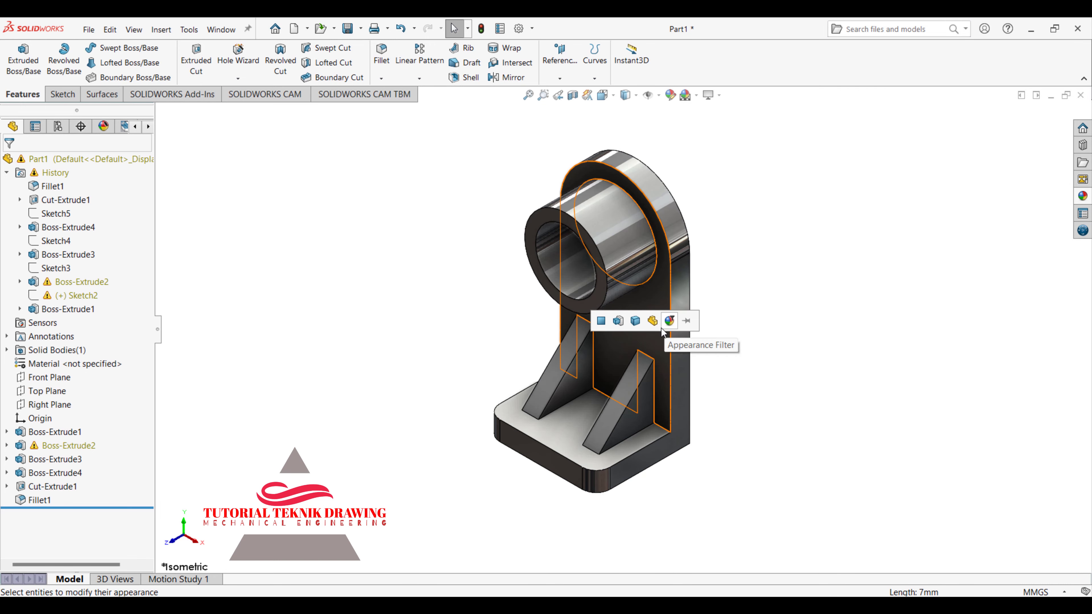
{"action": "left_click", "coordinate": [656, 327]}
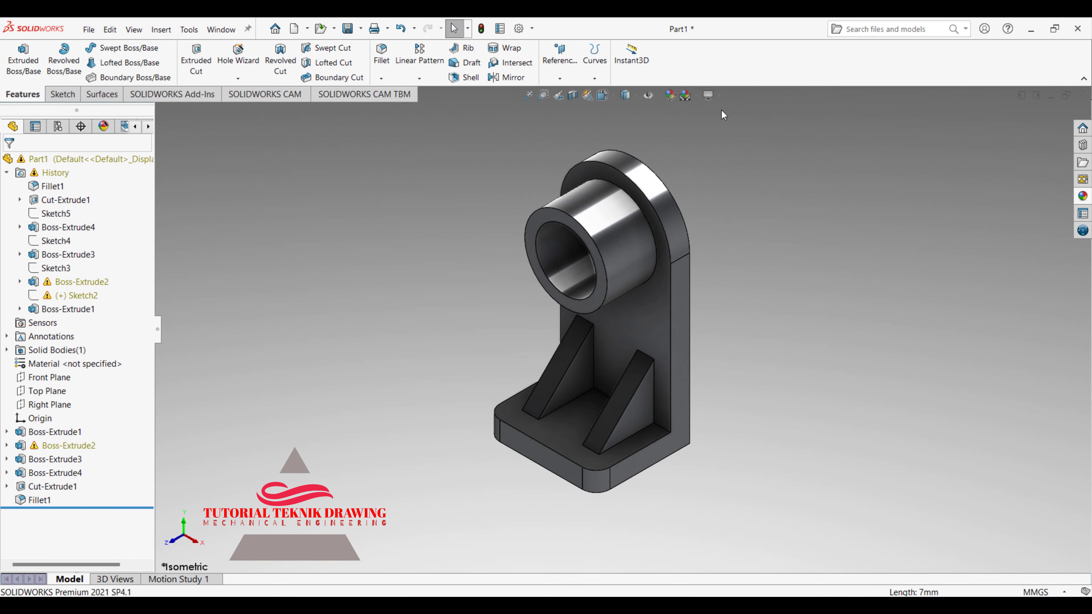
Try Rooftop, Urban 5 and Courtyard scenes, then settle on the Backdrop - Grey with Overhead Light scene.
{"action": "left_click", "coordinate": [697, 96]}
{"action": "mouse_move", "coordinate": [715, 168]}
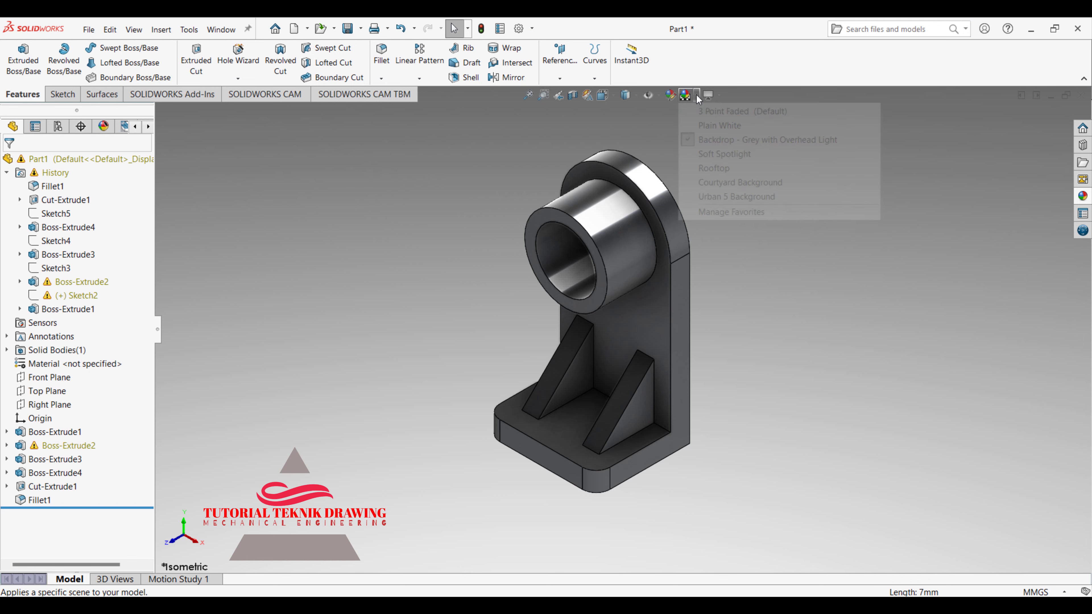
{"action": "left_click", "coordinate": [709, 169]}
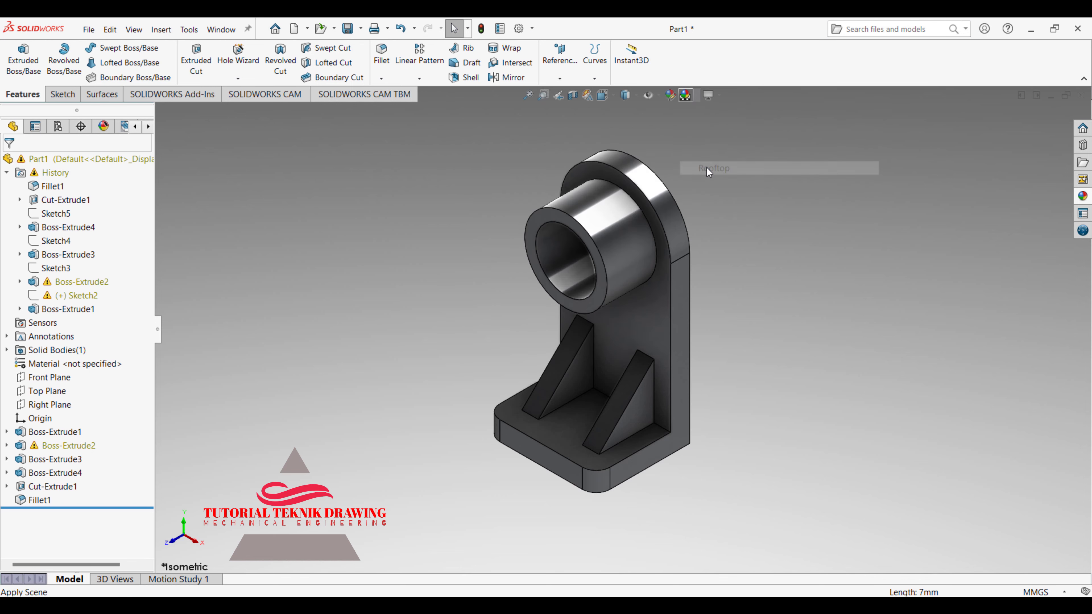
{"action": "left_click", "coordinate": [697, 96]}
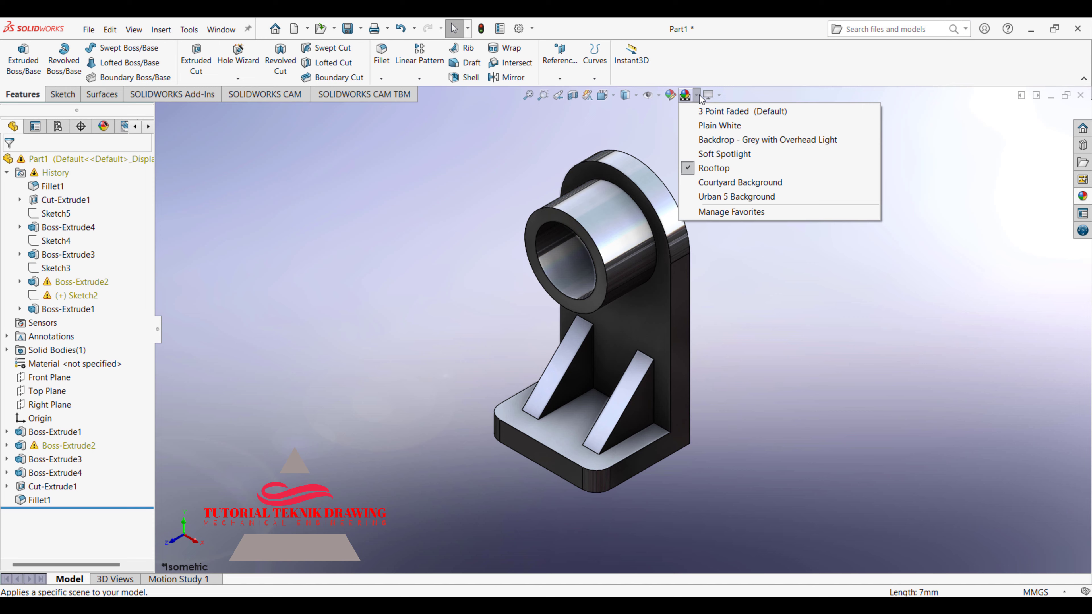
{"action": "left_click", "coordinate": [713, 195]}
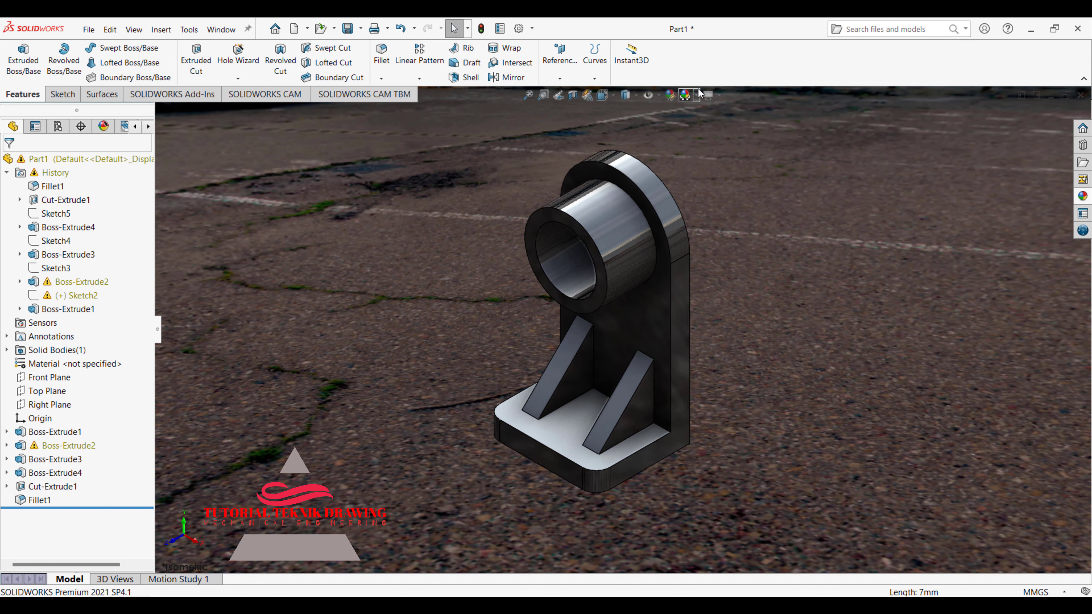
{"action": "left_click", "coordinate": [696, 96]}
{"action": "mouse_move", "coordinate": [740, 182]}
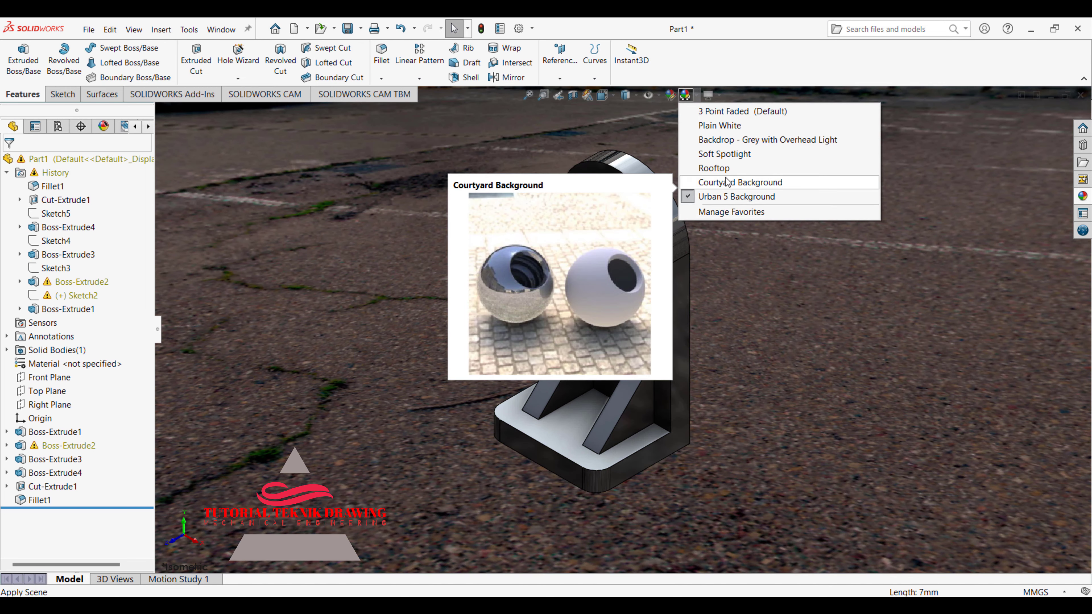
{"action": "left_click", "coordinate": [726, 182]}
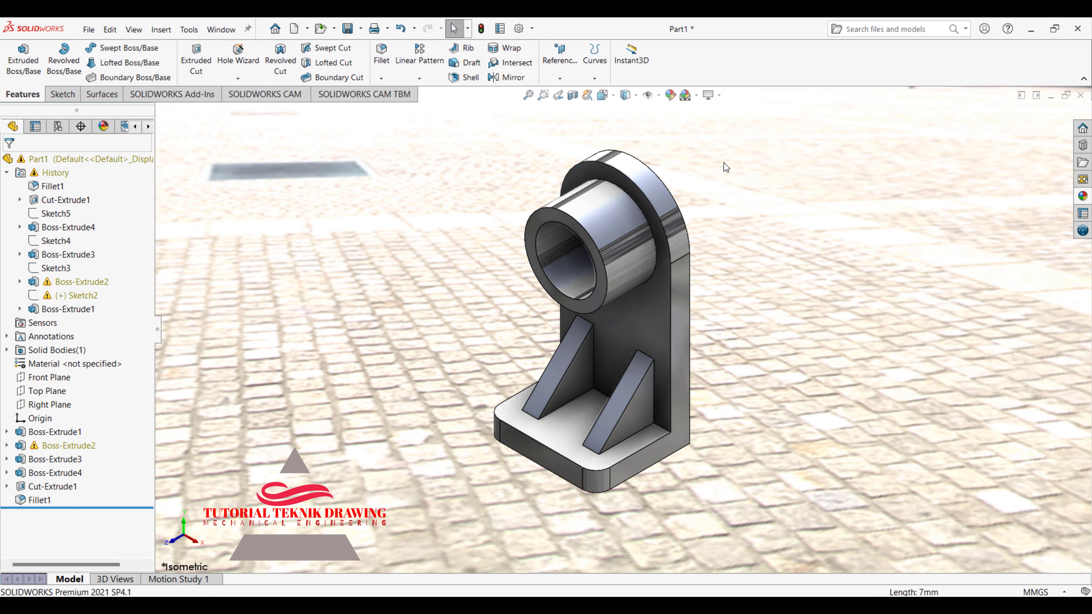
{"action": "left_click", "coordinate": [697, 96]}
{"action": "mouse_move", "coordinate": [768, 140]}
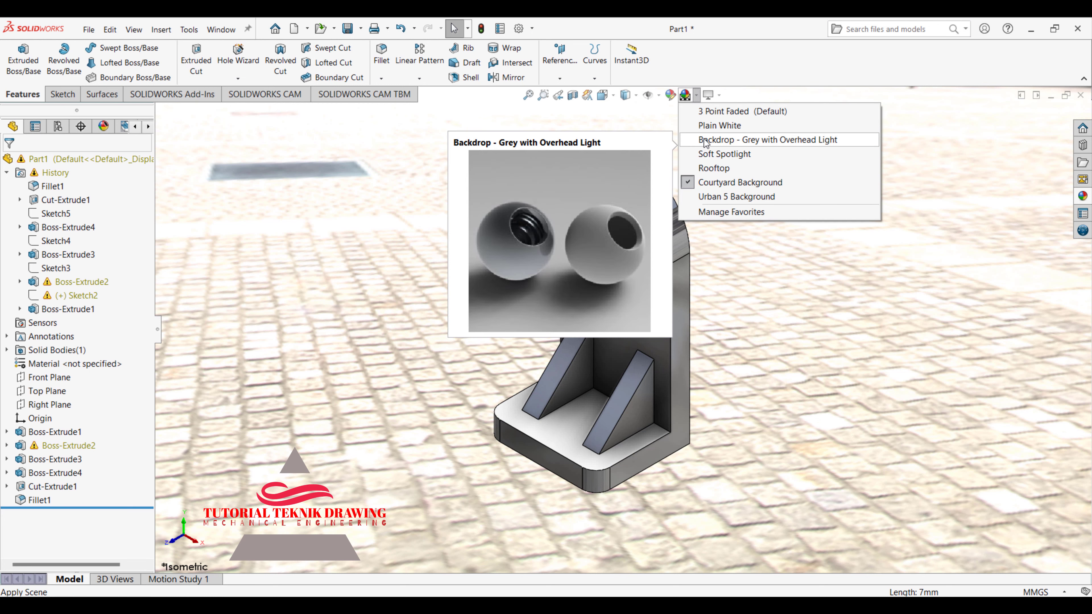
{"action": "left_click", "coordinate": [721, 168]}
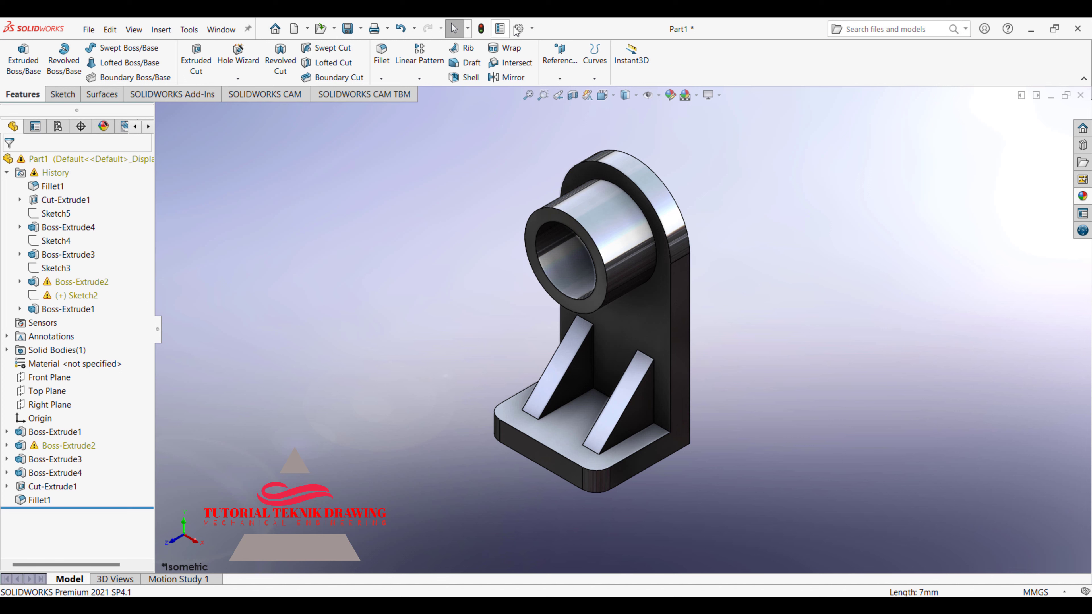
Enable the PhotoView 360 add-in through Options > Add-Ins.
{"action": "left_click", "coordinate": [533, 29]}
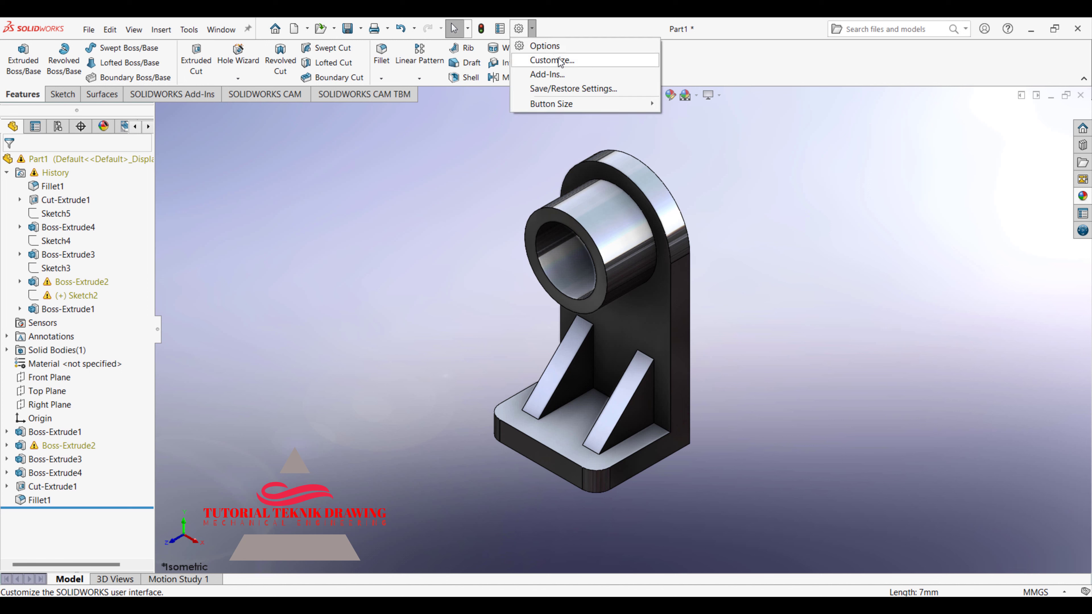
{"action": "left_click", "coordinate": [547, 74]}
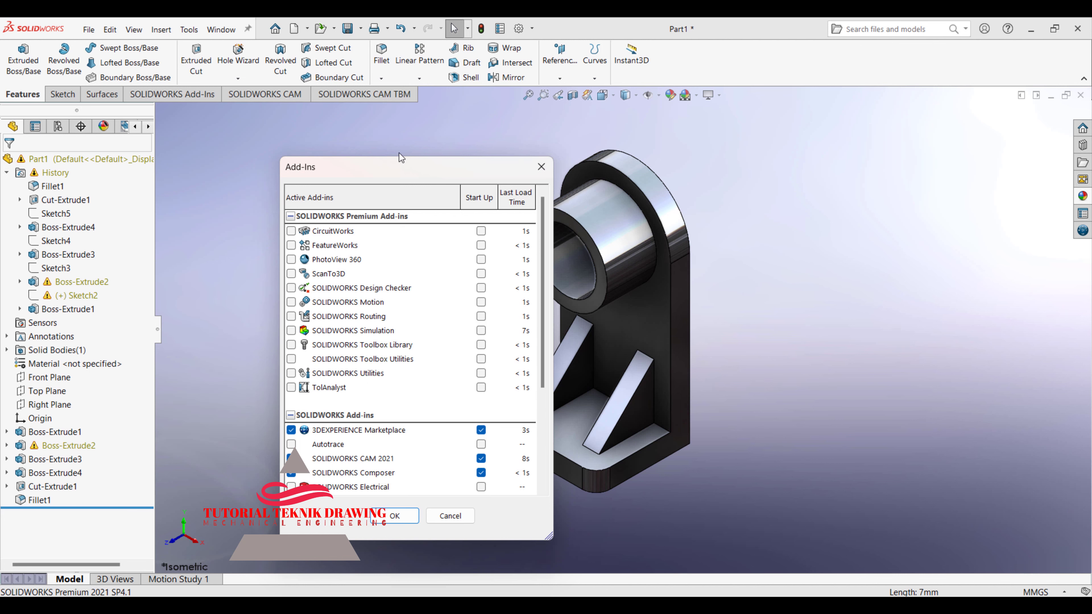
{"action": "left_click_drag", "start_coordinate": [399, 155], "coordinate": [396, 91]}
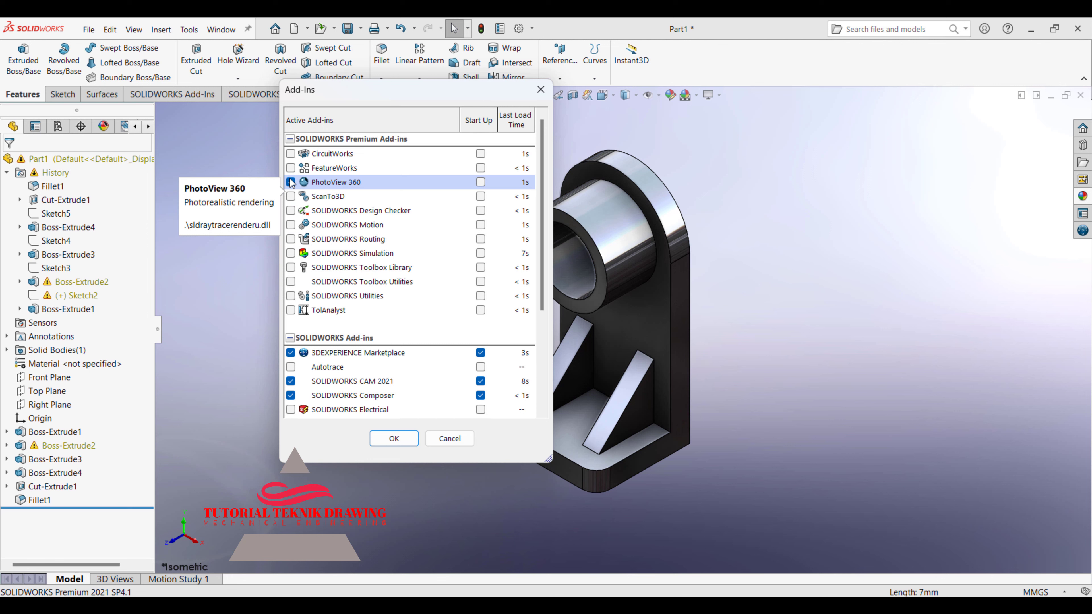
{"action": "left_click", "coordinate": [394, 438]}
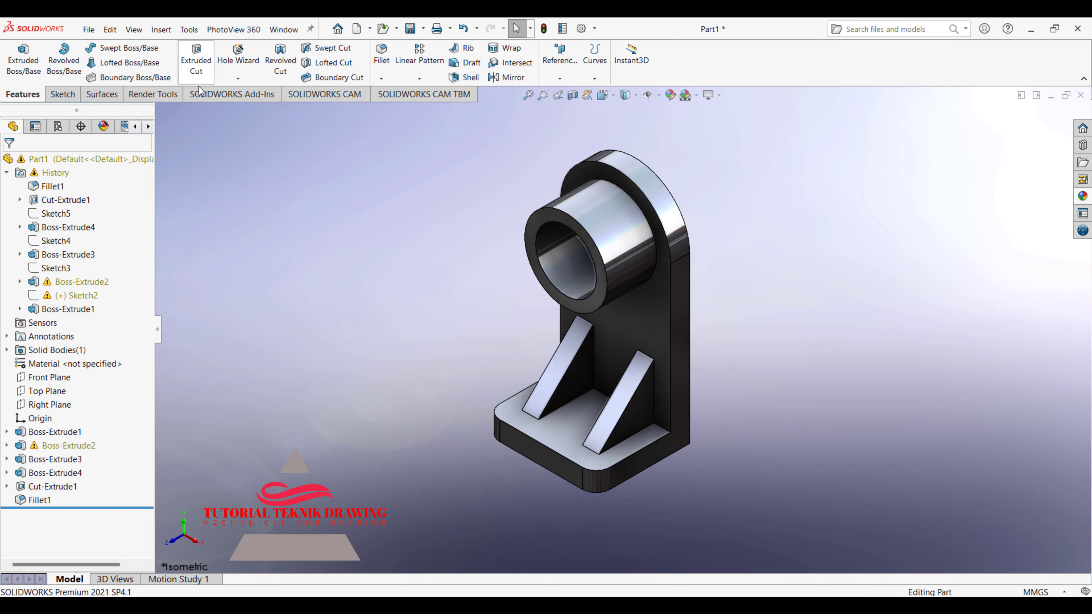
In Render Tools, dismiss the camera and What's Wrong prompts, then start Integrated Preview.
{"action": "left_click", "coordinate": [155, 99]}
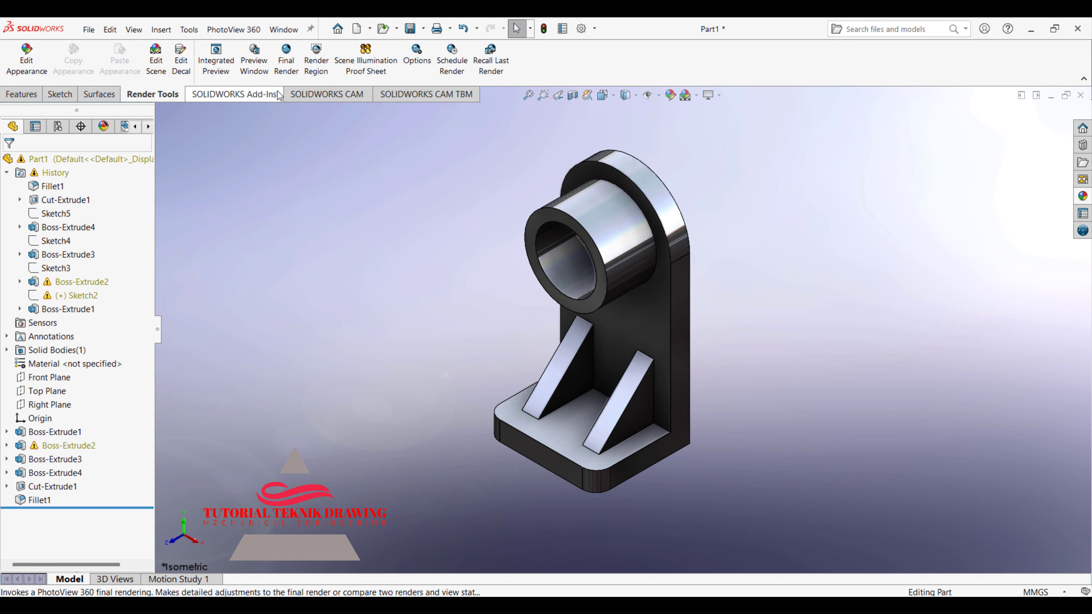
{"action": "left_click", "coordinate": [259, 67]}
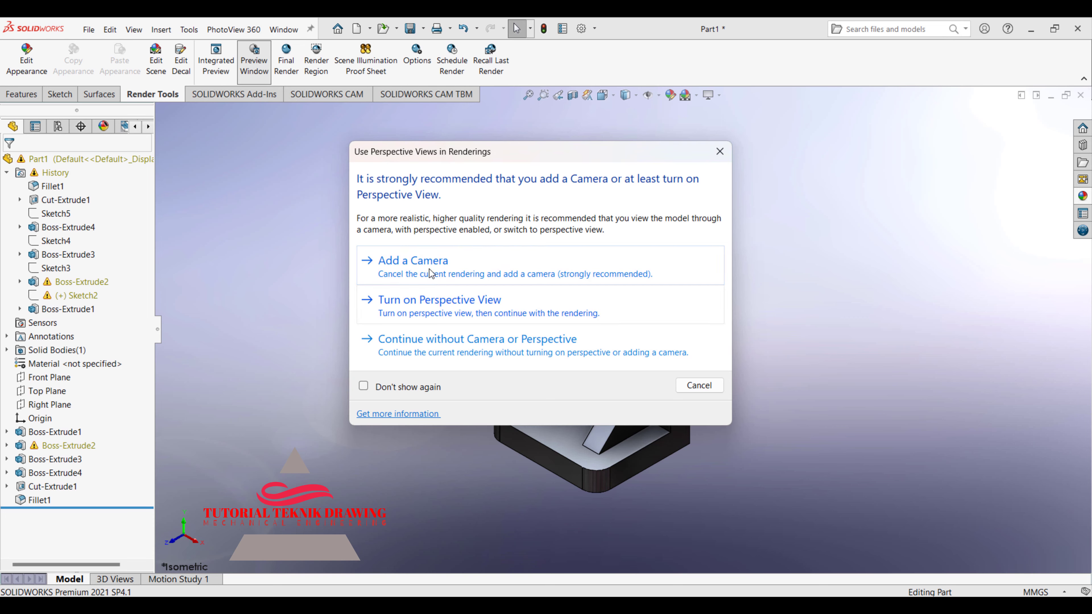
{"action": "left_click", "coordinate": [429, 269]}
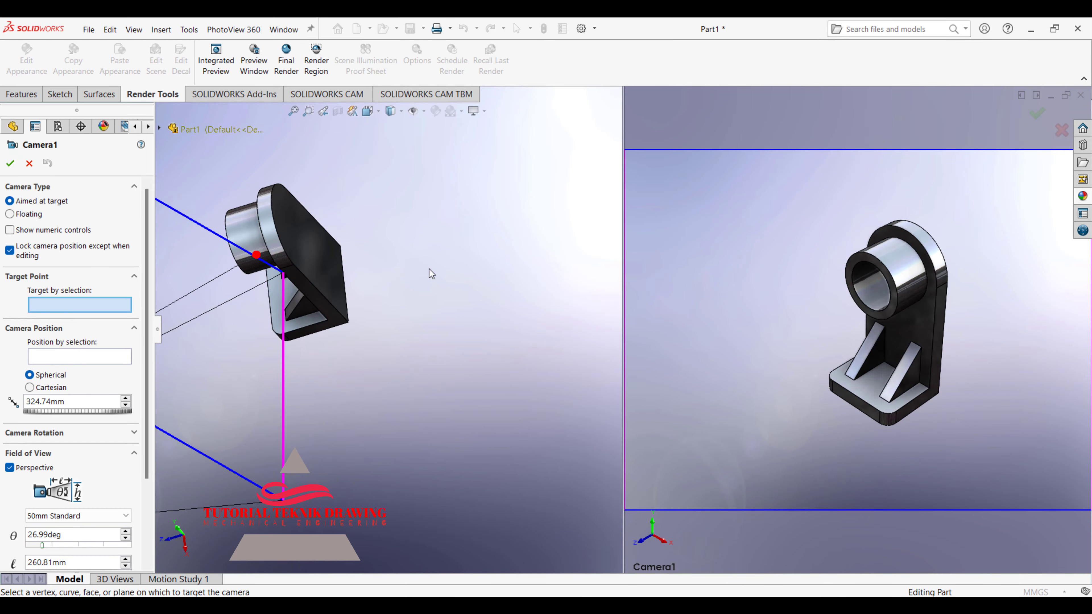
{"action": "left_click", "coordinate": [29, 163]}
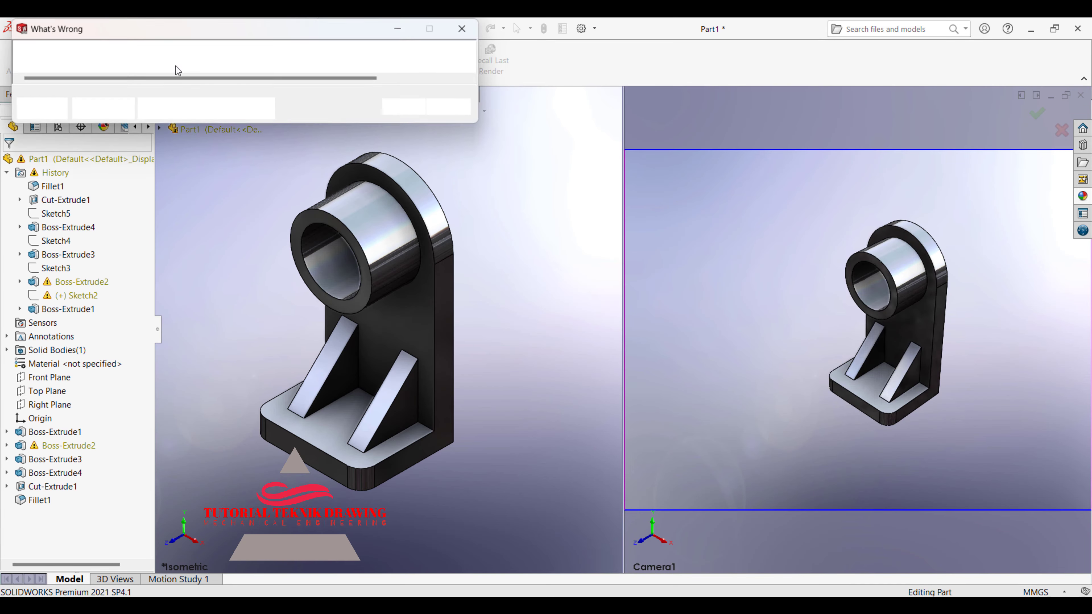
{"action": "left_click", "coordinate": [470, 28]}
{"action": "left_click", "coordinate": [215, 58]}
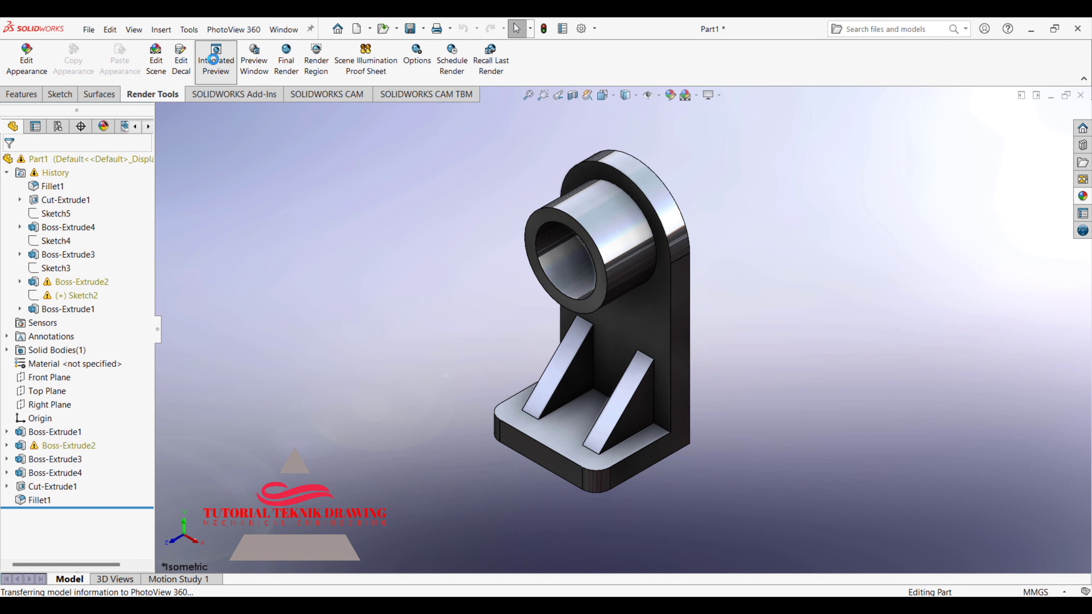